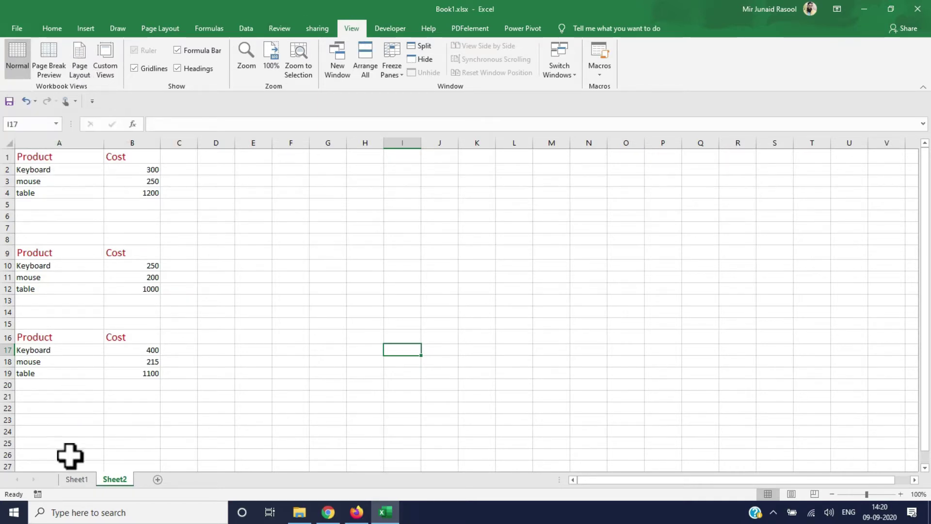
Step: Switch to Sheet1 and scroll through its student table
left_click(73, 480)
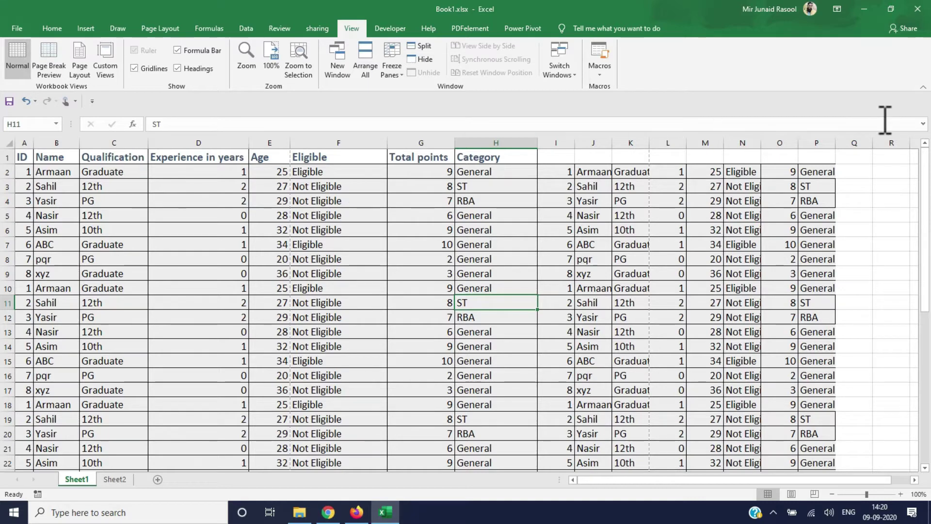
left_click_drag(927, 208, 921, 350)
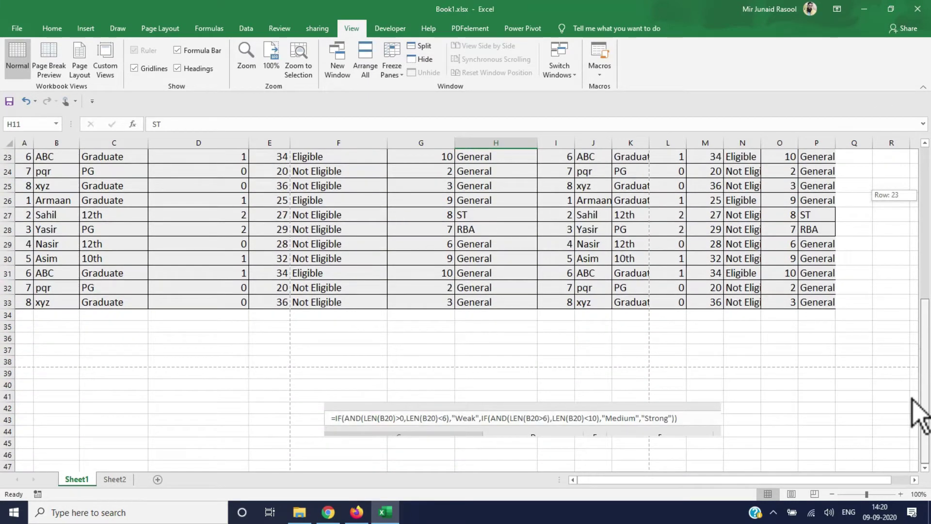
left_click_drag(921, 351, 926, 223)
Step: Jump down to the sheet's last row, then back up to the top of the data
left_click(59, 452)
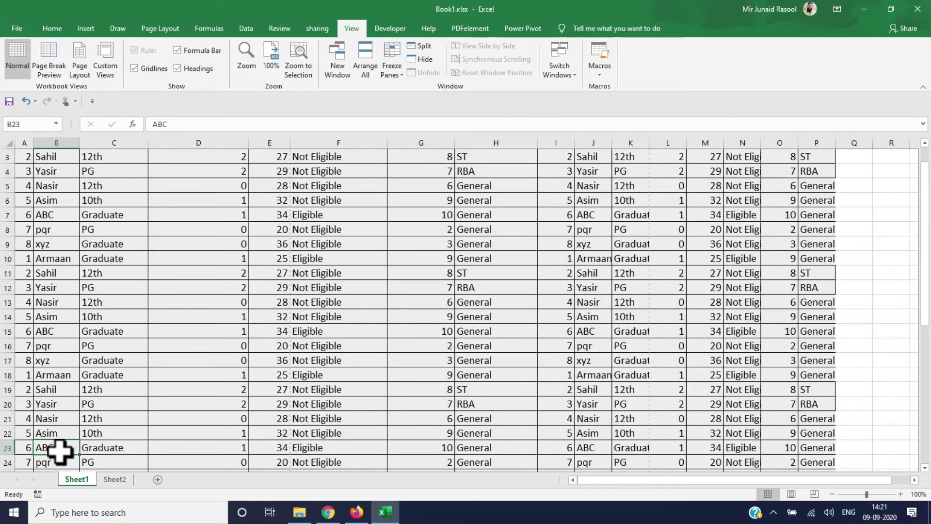
key("ctrl+Down")
key("ctrl+Down")
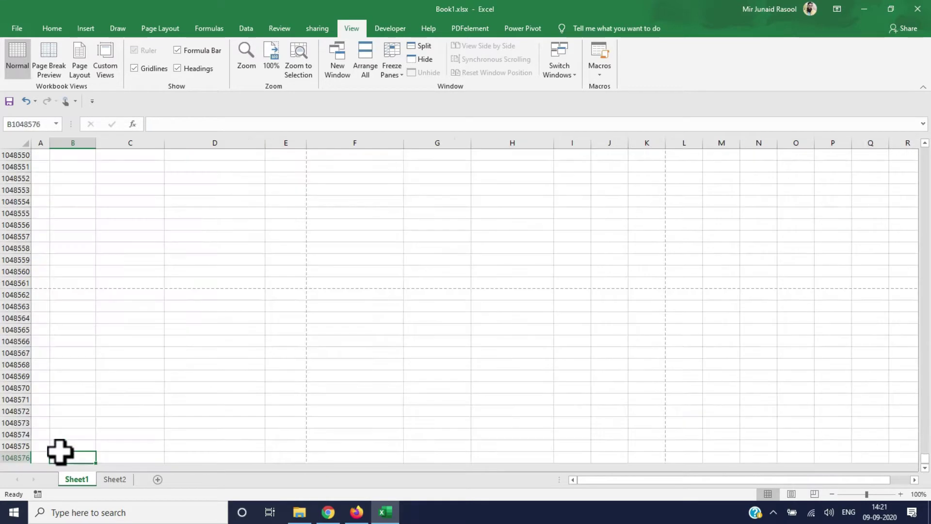
key("Left")
key("Up")
key("Up")
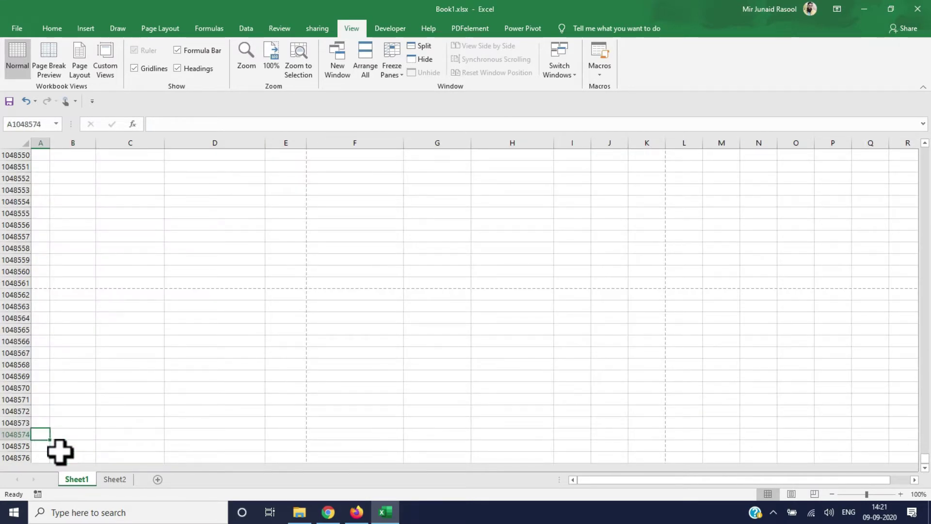
key("Up")
key("Up")
key("Up")
key("Up")
key("Up")
key("Up")
key("Up")
key("Up")
key("Up")
key("Up")
key("Up")
key("Up")
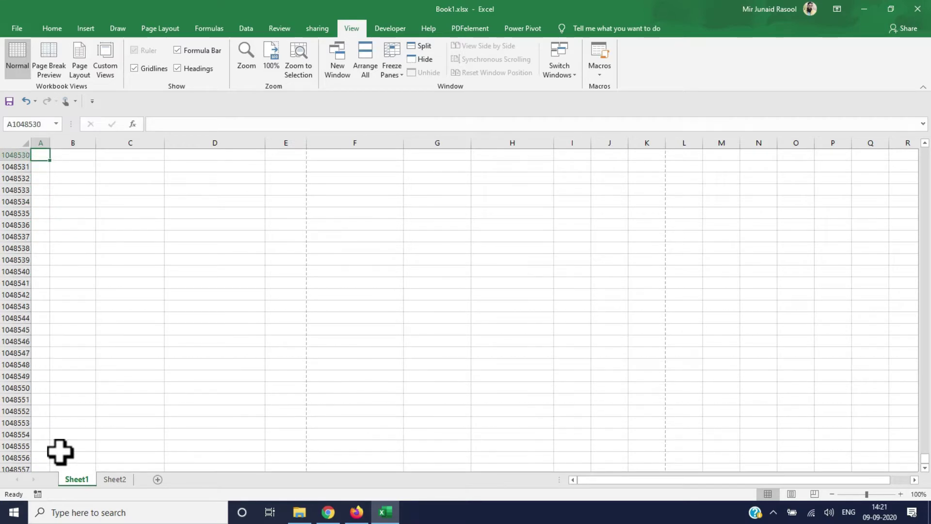
key("ctrl+Up")
key("ctrl+Up")
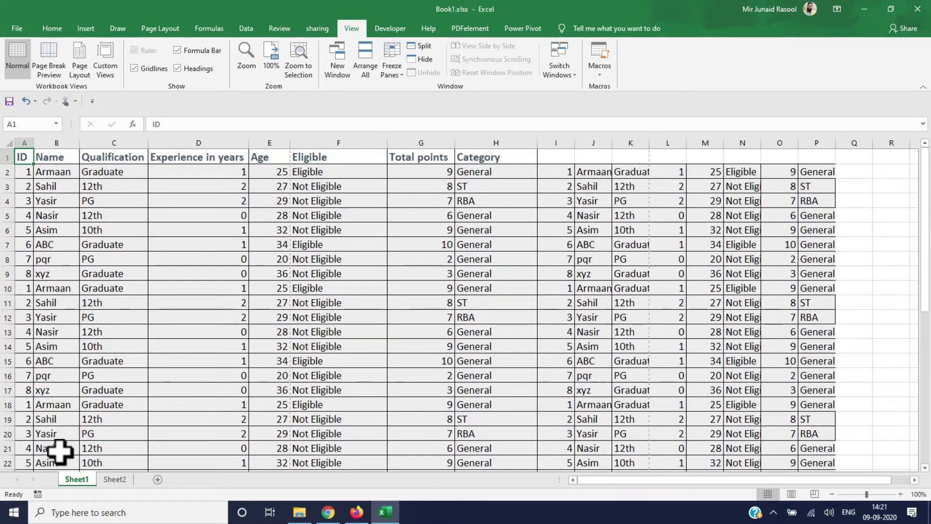
left_click(181, 298)
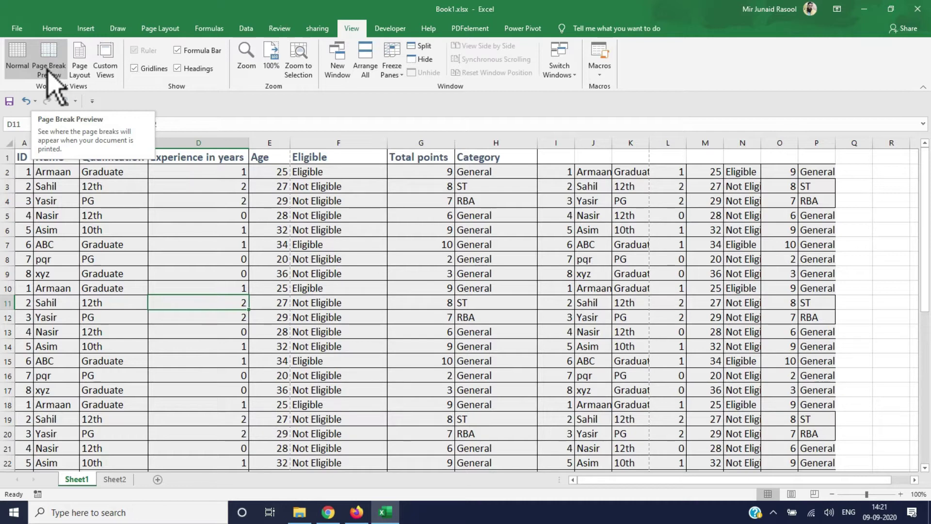
left_click(49, 72)
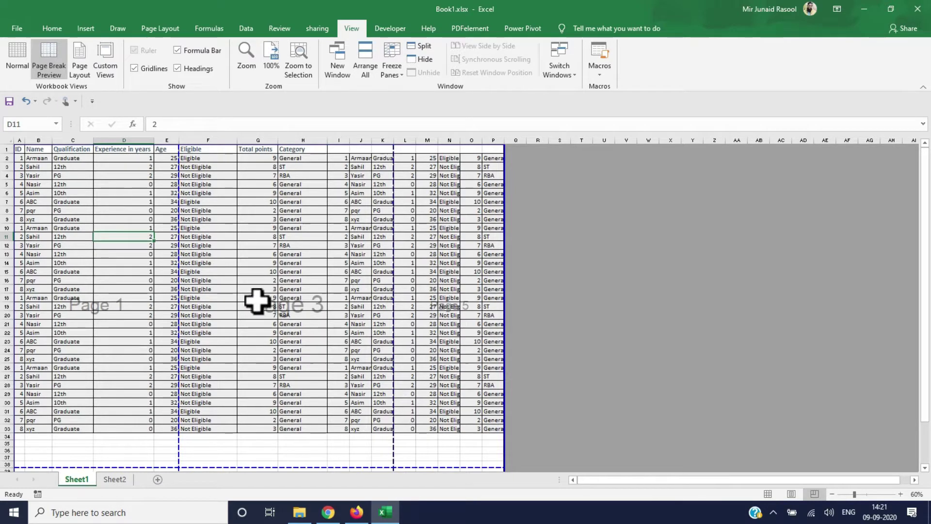
left_click_drag(926, 301, 925, 376)
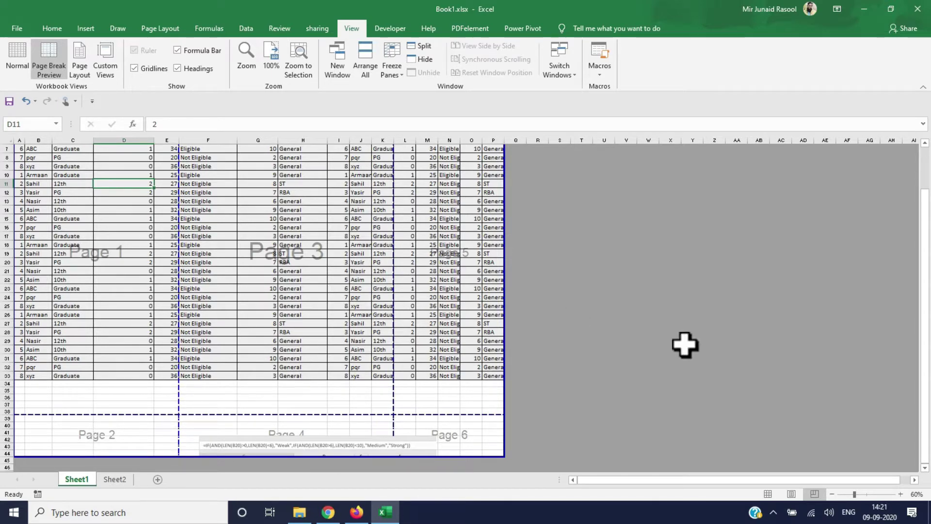
left_click_drag(928, 334, 927, 264)
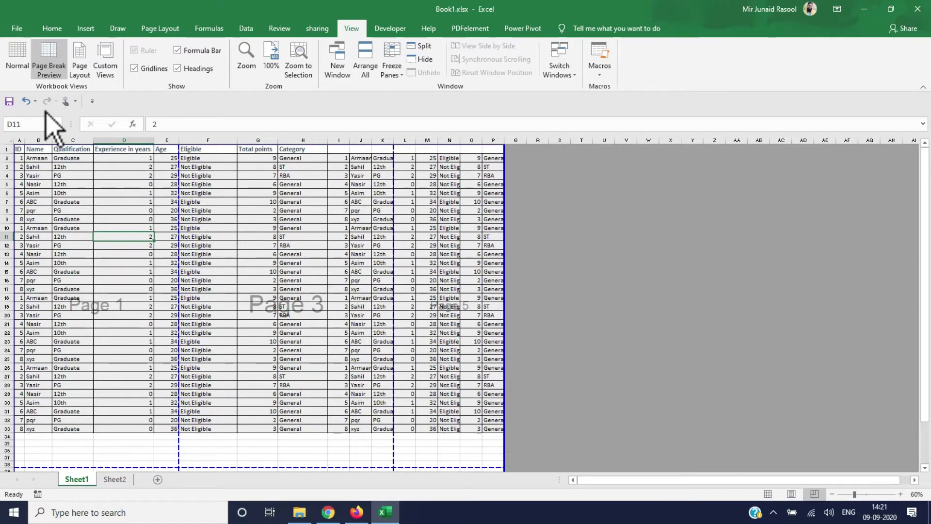
left_click(17, 61)
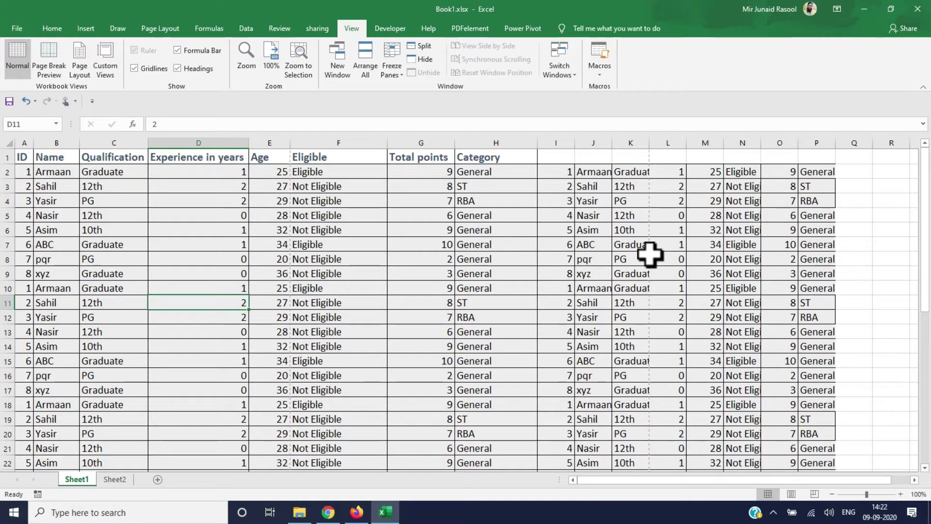
Step: View Sheet1 in Page Layout, scroll through its printed pages, then return to the grid
left_click(148, 30)
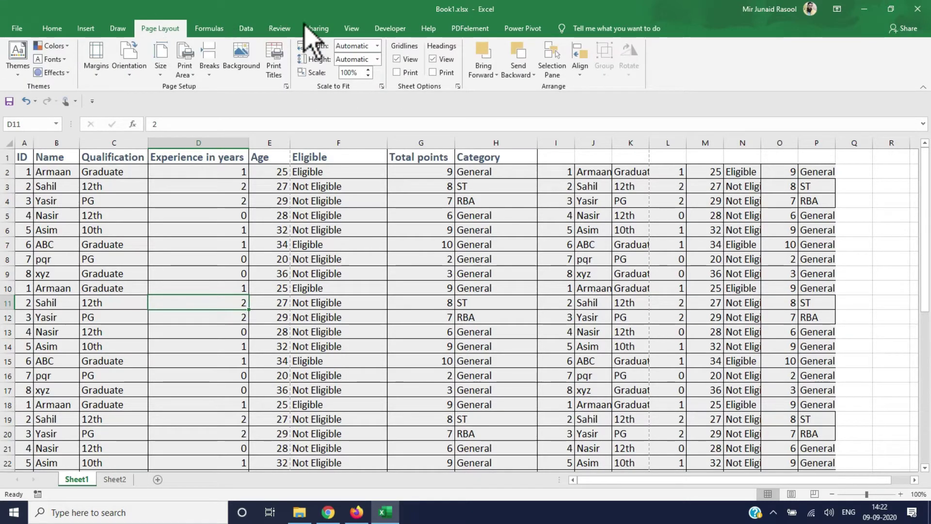
left_click(358, 32)
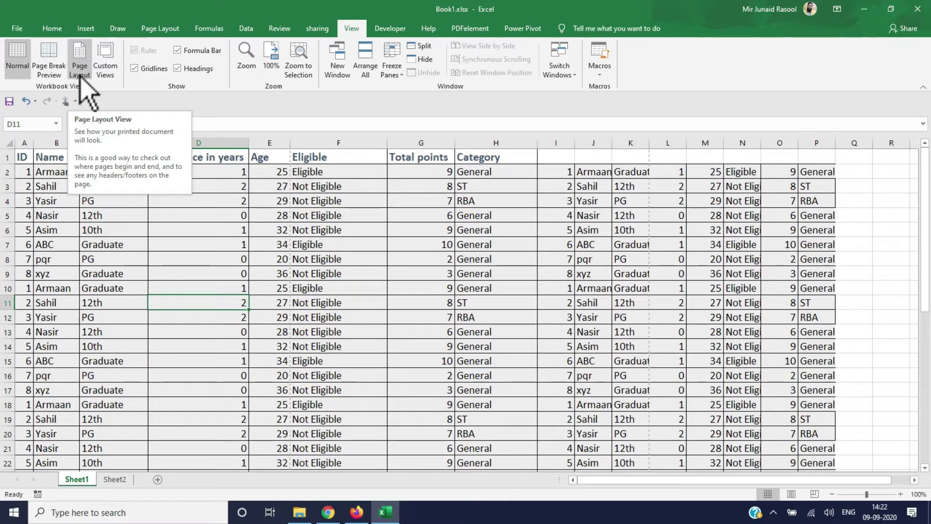
left_click(80, 72)
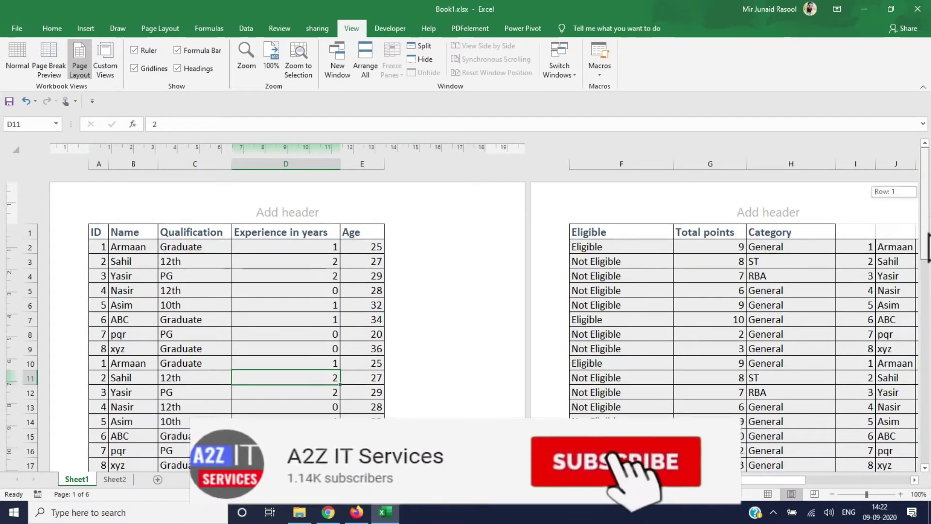
mouse_move(927, 247)
left_mouse_down()
mouse_move(925, 373)
mouse_move(926, 204)
left_mouse_up()
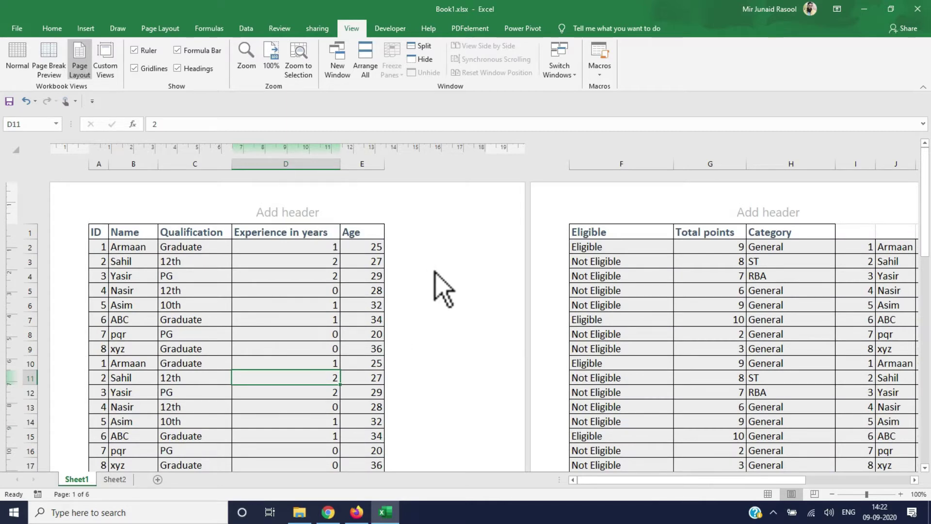
left_click(20, 53)
Step: Preview Sheet1's print pages one by one, then leave the print preview
key("ctrl+p")
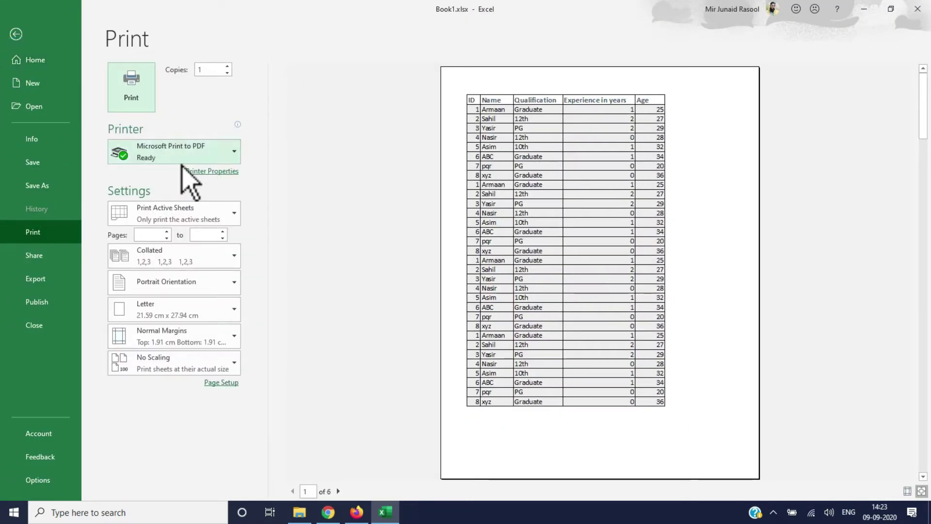
left_click(338, 491)
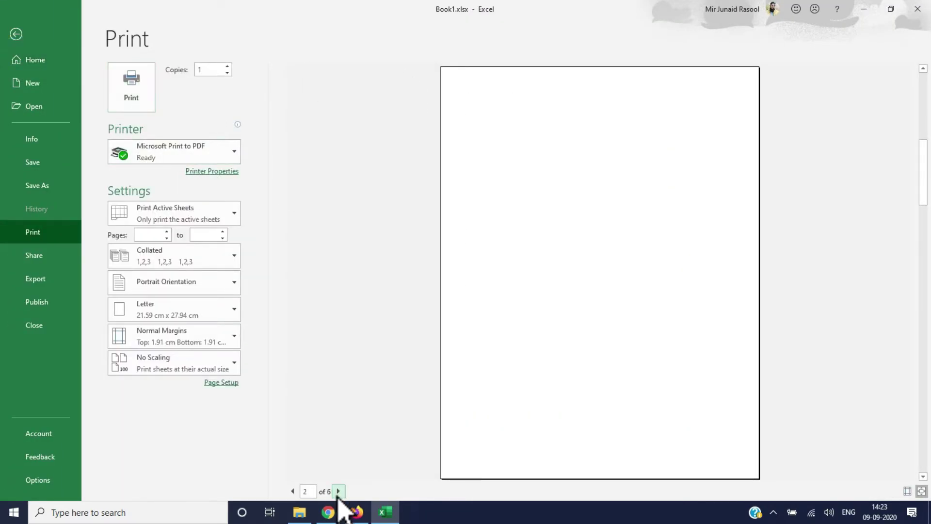
left_click(338, 491)
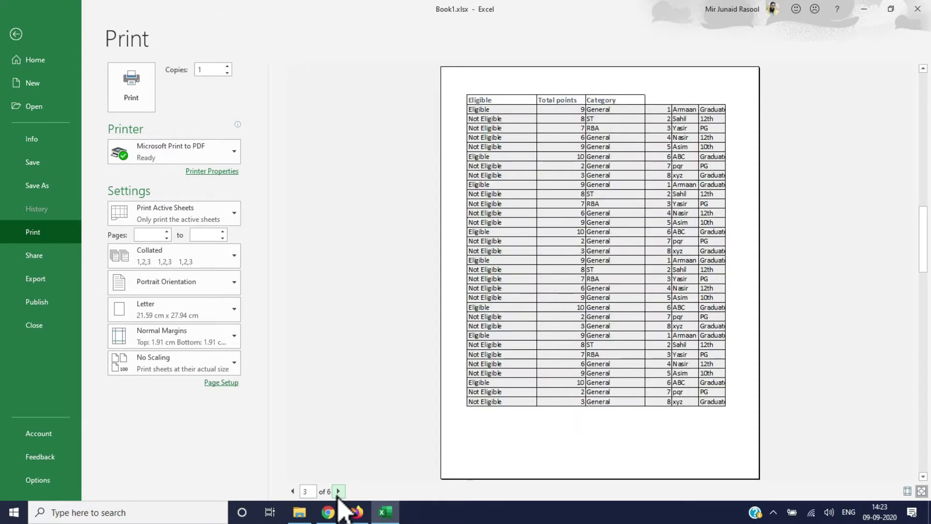
left_click(338, 491)
left_click(338, 491)
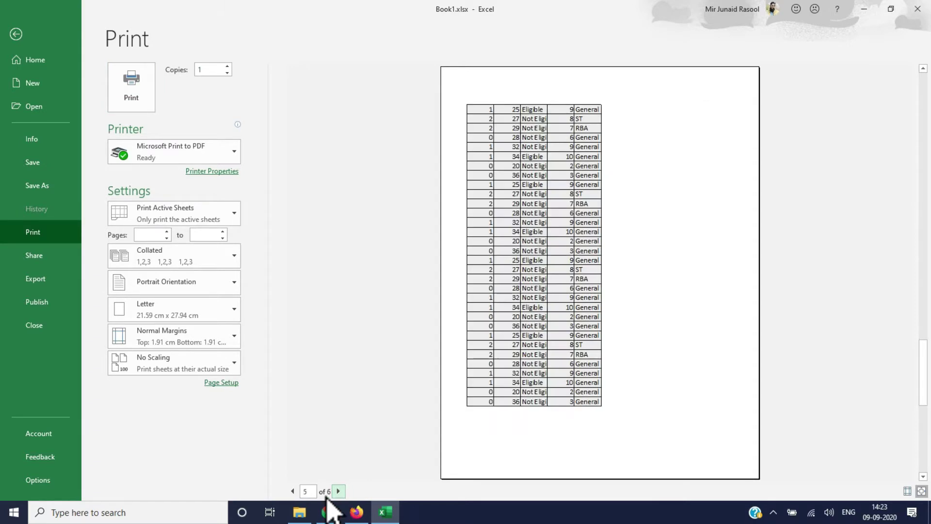
left_click(15, 34)
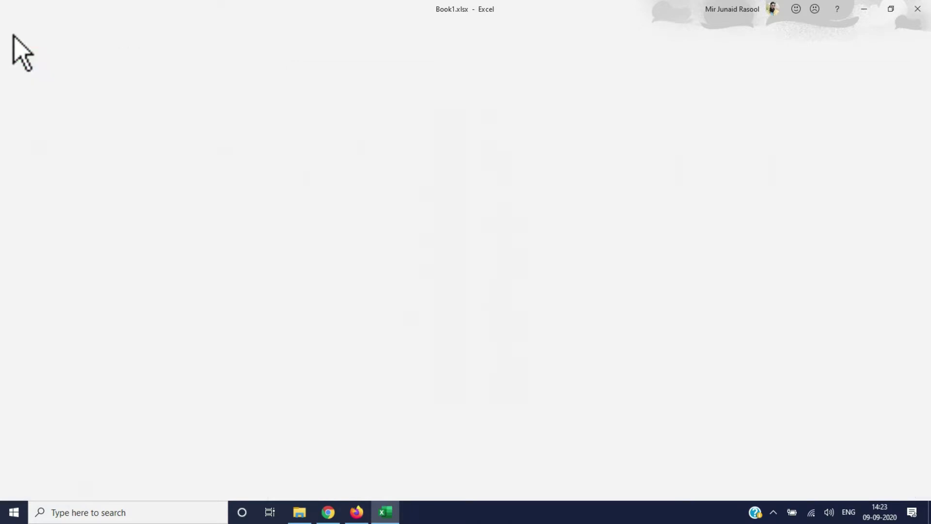
Step: Show Page Layout view once more, then switch back to Normal view
left_click(79, 68)
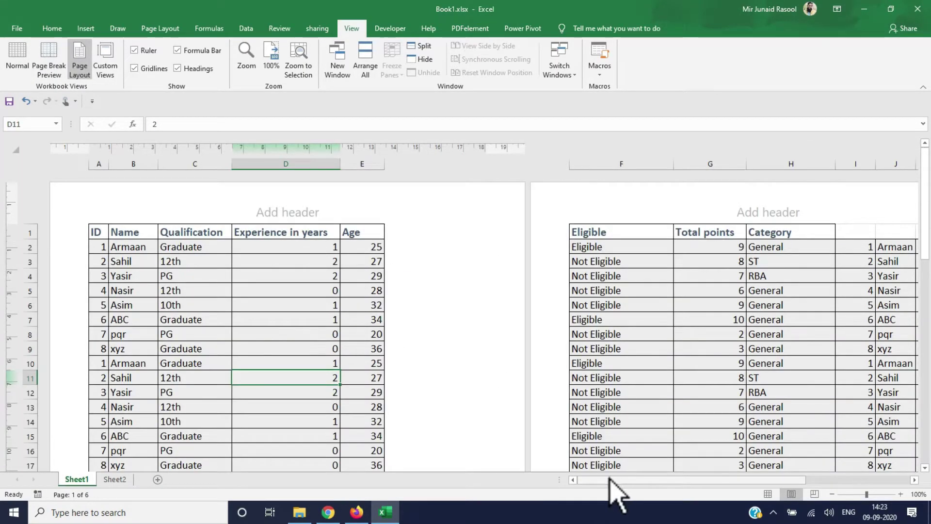
left_click_drag(610, 478, 612, 482)
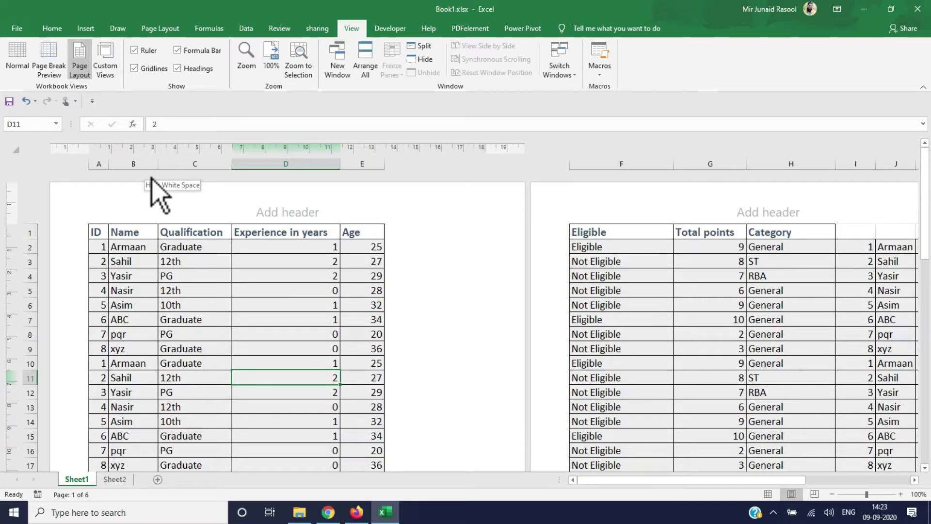
left_click(19, 65)
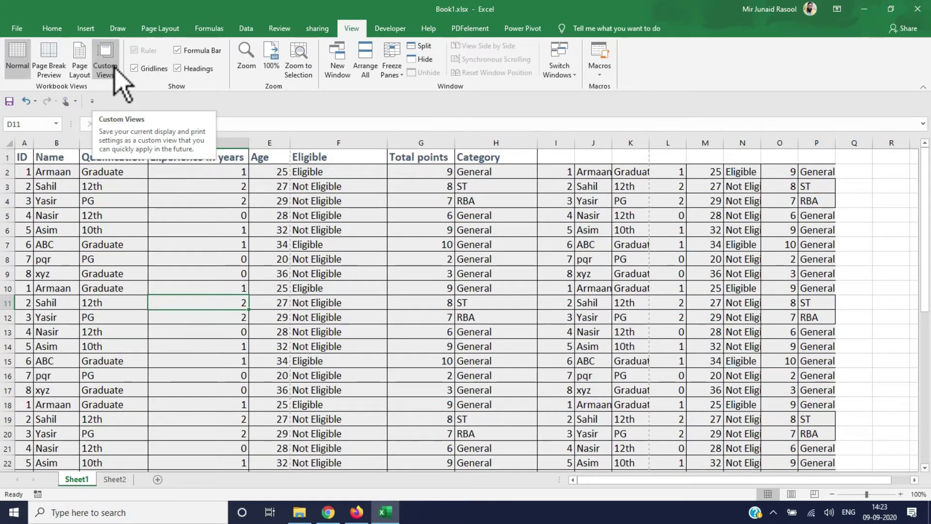
Step: Select the student table A1:H19 and save the view as custom view Abc
left_click(85, 228)
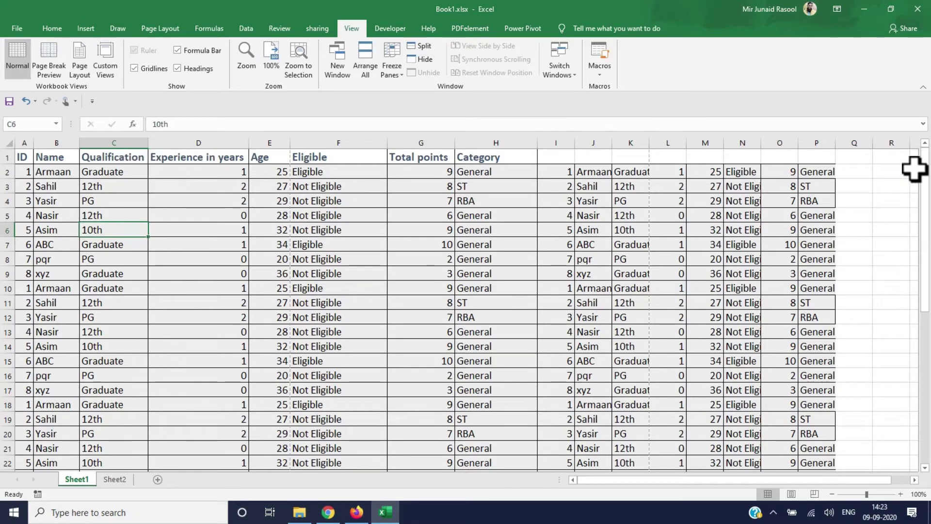
left_click_drag(924, 201, 927, 374)
left_click_drag(926, 257, 926, 165)
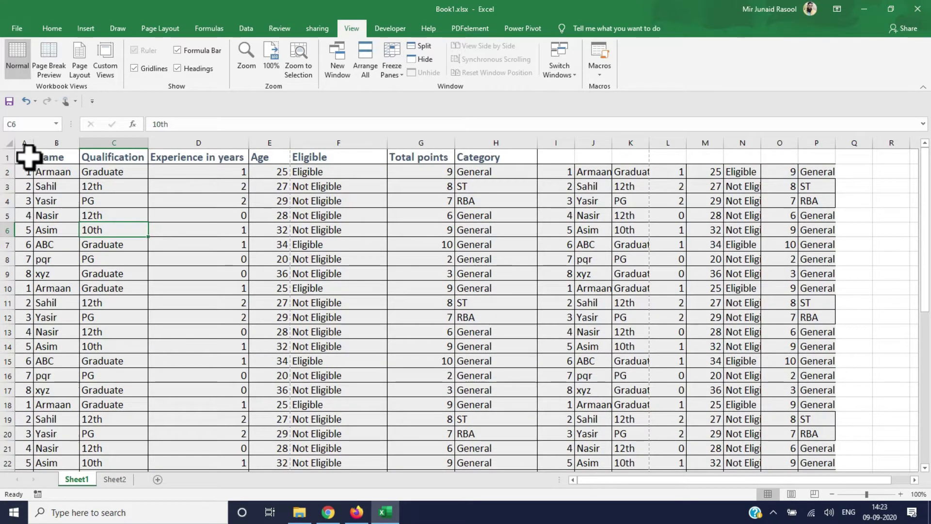
mouse_move(25, 155)
left_mouse_down()
mouse_move(464, 424)
mouse_move(470, 466)
left_mouse_up()
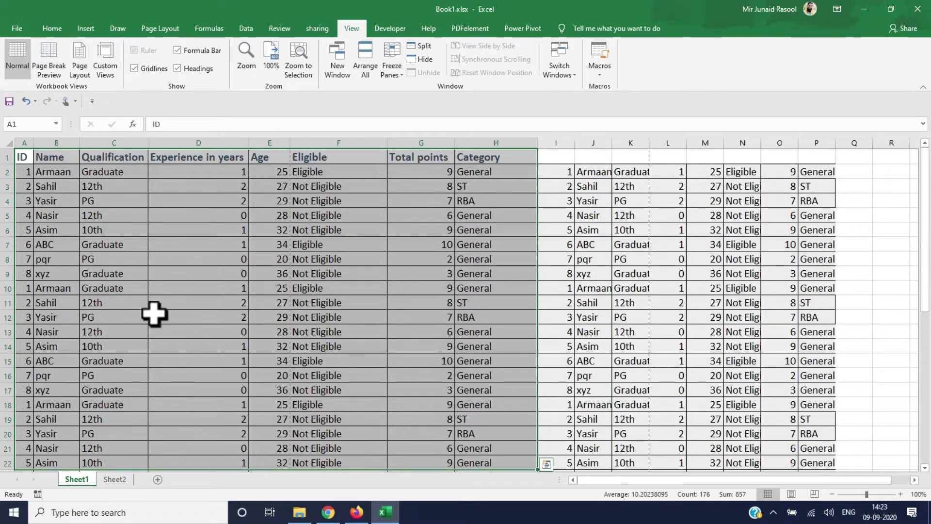
left_click(113, 73)
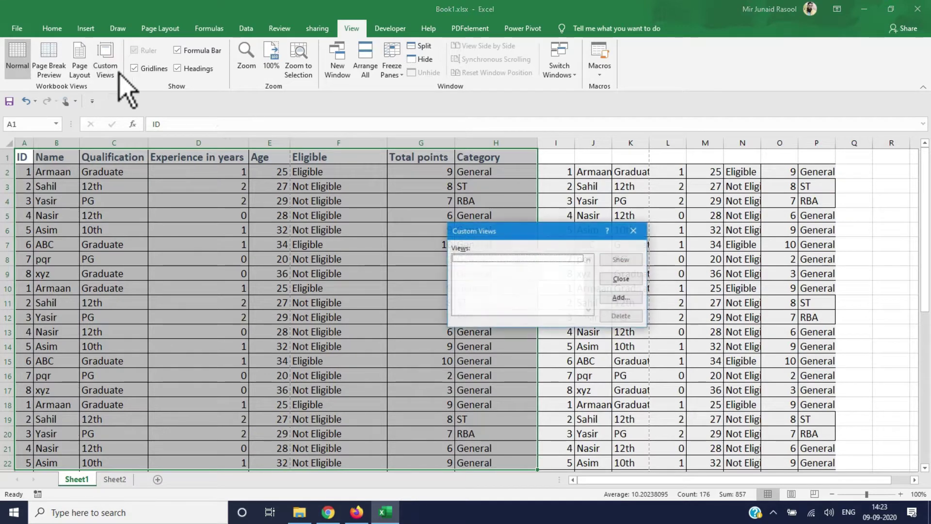
left_click(612, 297)
type("Abc")
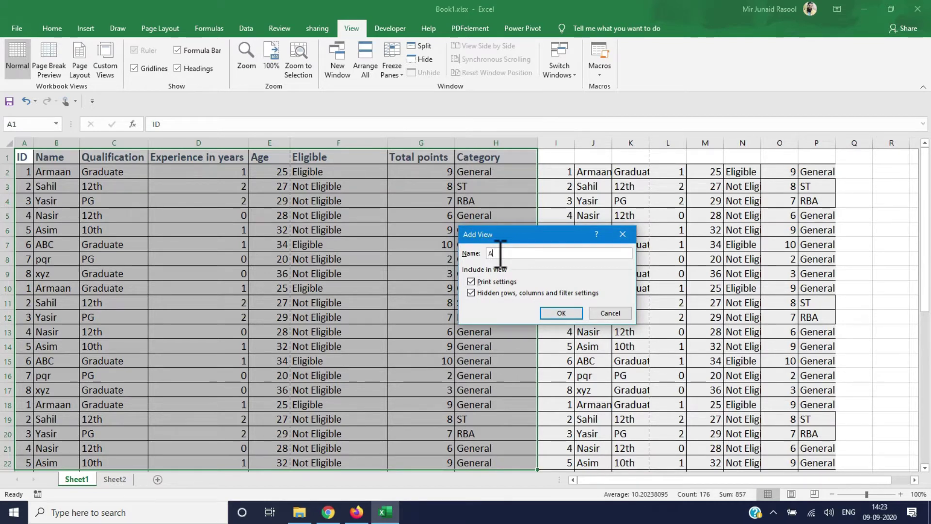
left_click(561, 313)
Step: Jump to the sheet's last row, then restore custom view Abc
left_click(672, 300)
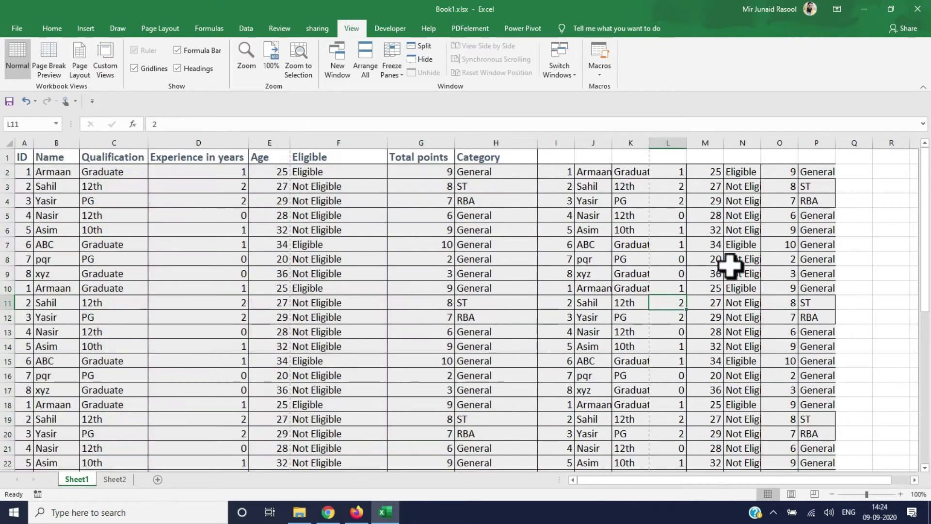
scroll(924, 291, "down", 6)
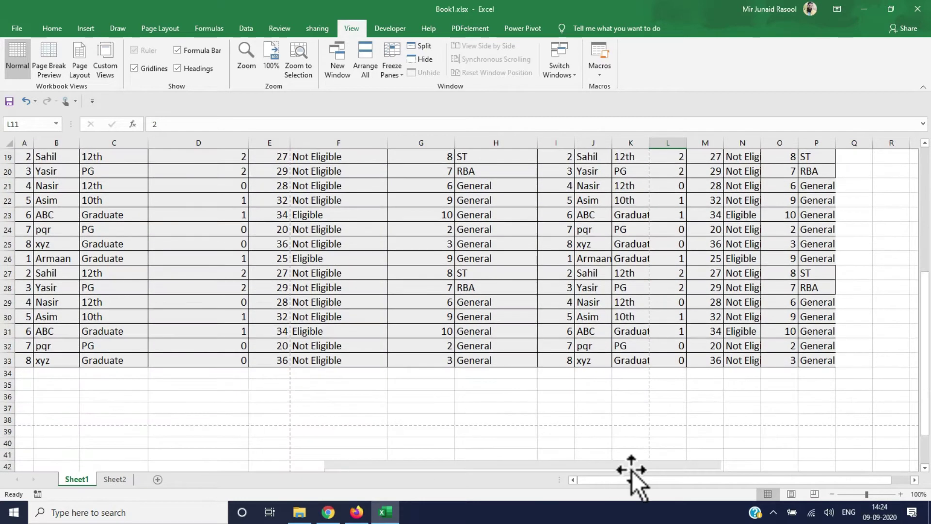
left_click(503, 400)
key("ctrl+Down")
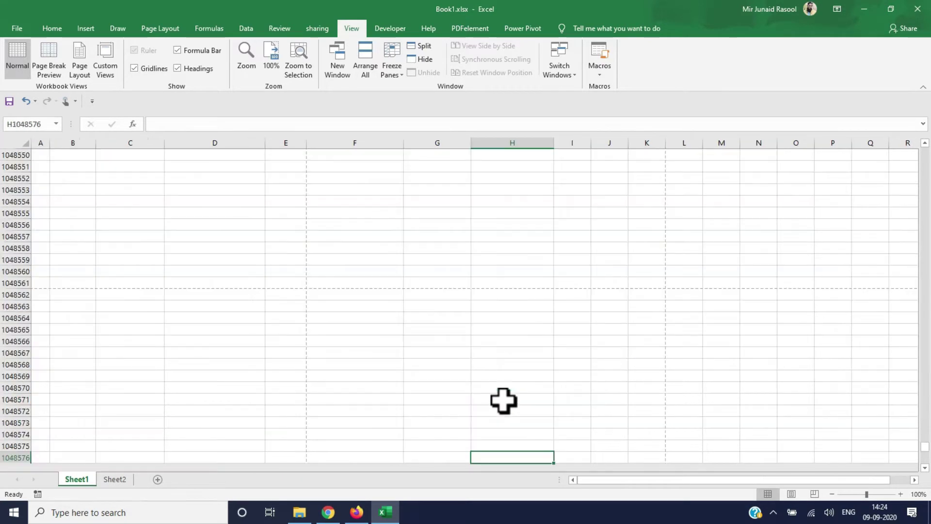
left_click(516, 248)
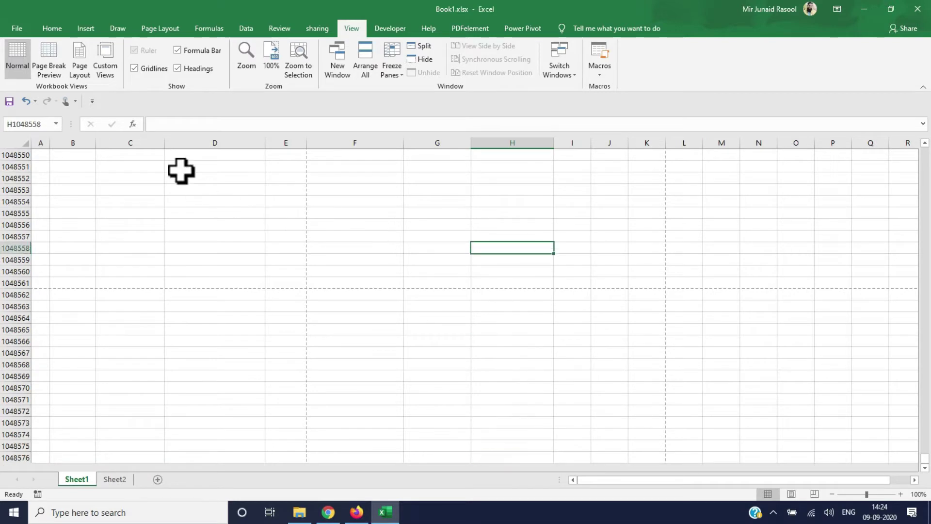
left_click(106, 73)
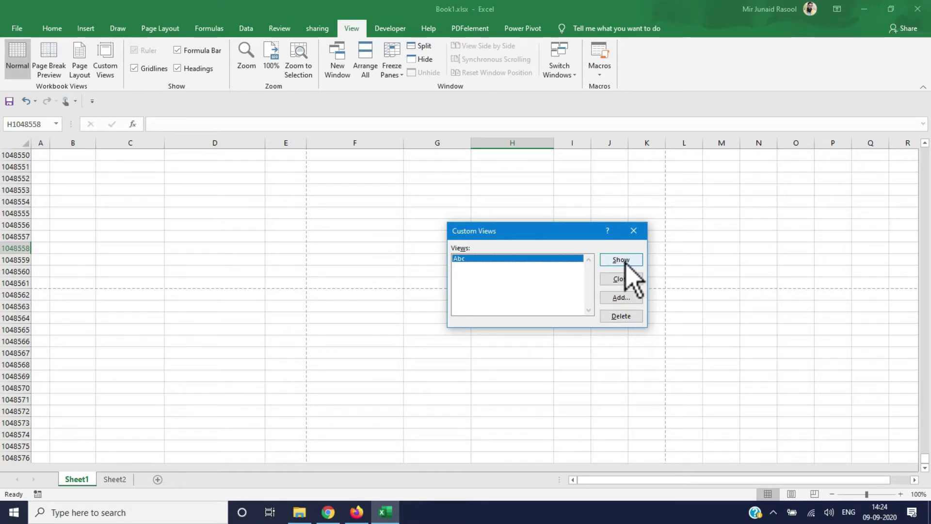
left_click(621, 261)
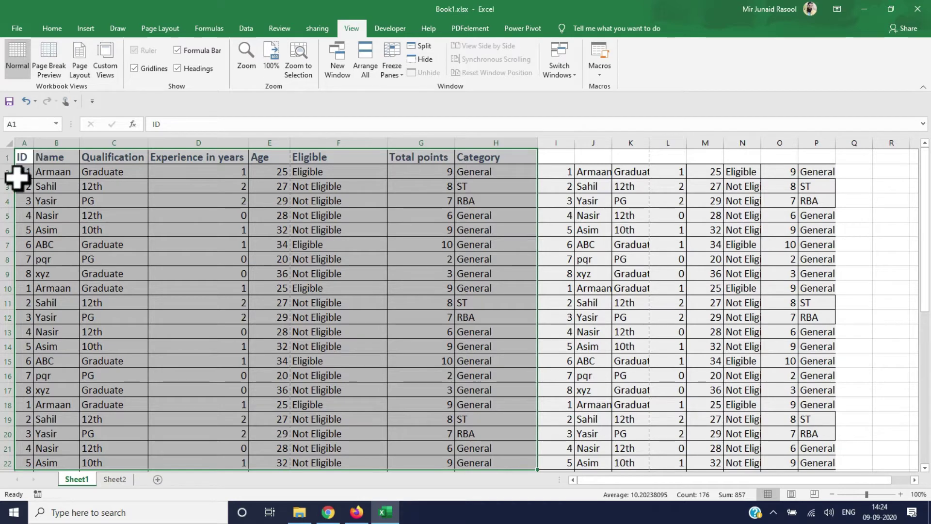
left_click(95, 241)
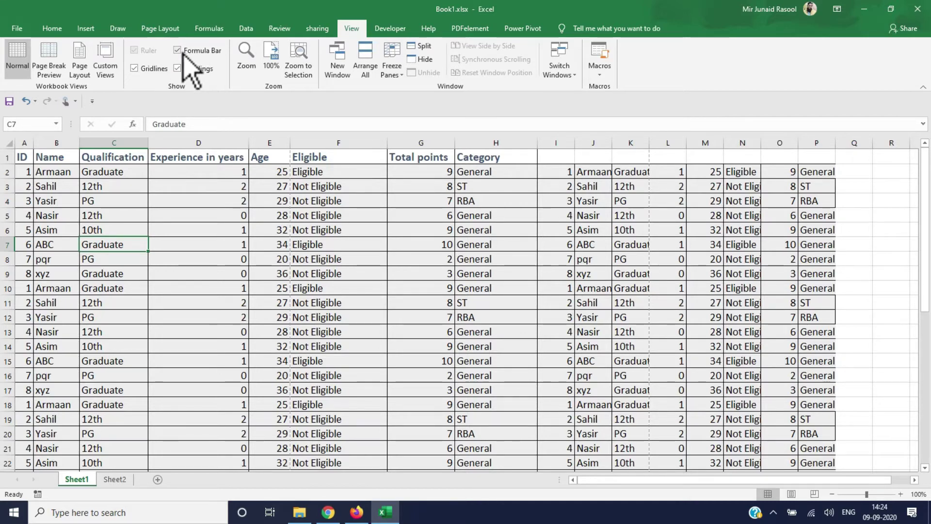
left_click(187, 124)
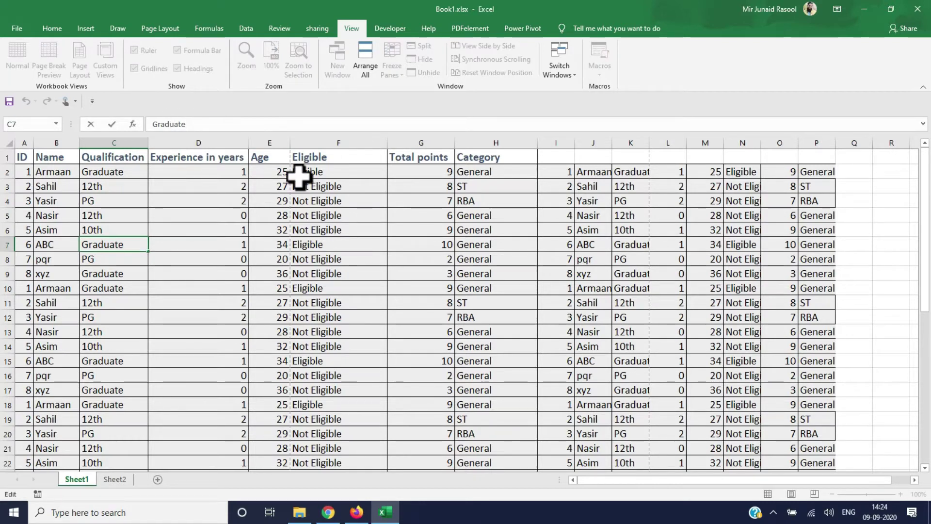
left_click(326, 201)
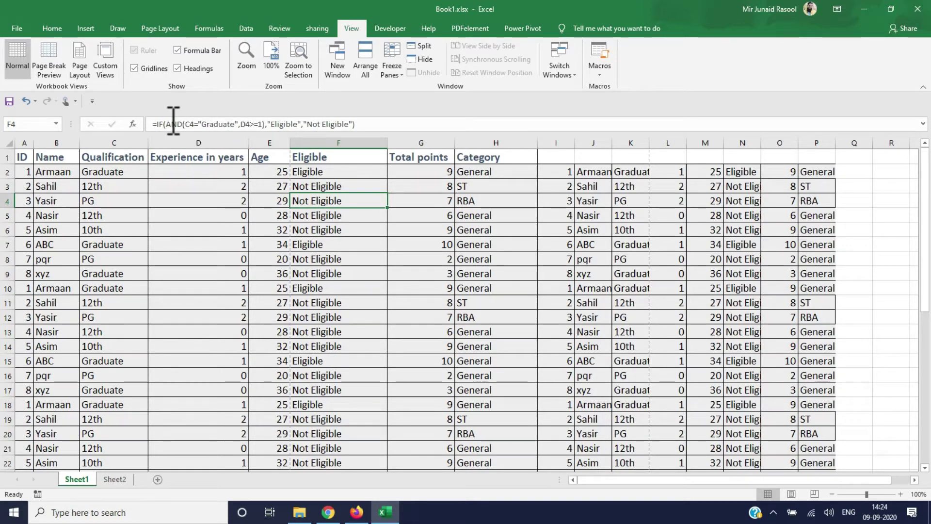
left_click(178, 51)
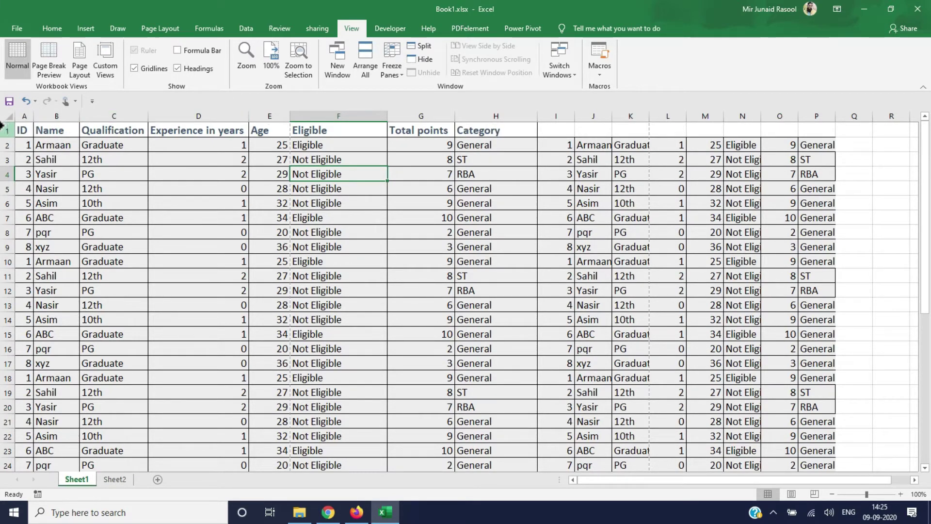
left_click(177, 68)
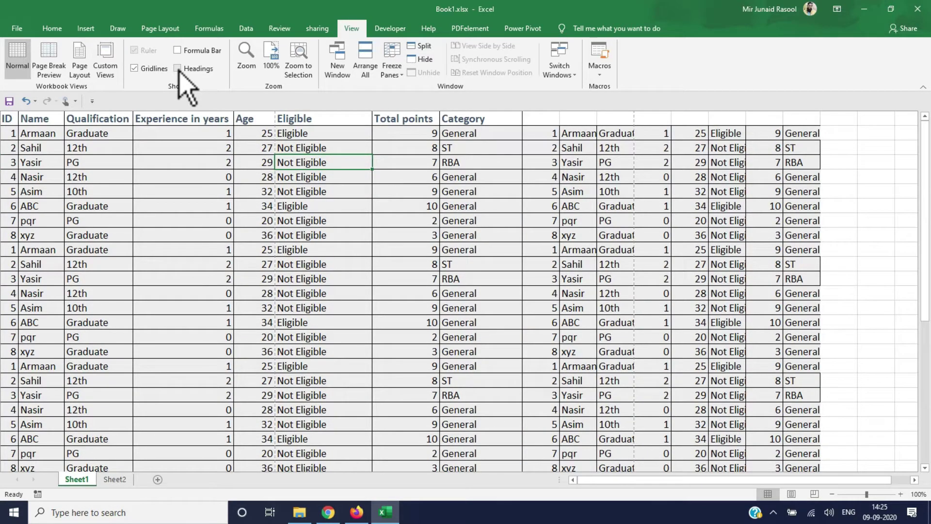
left_click(177, 69)
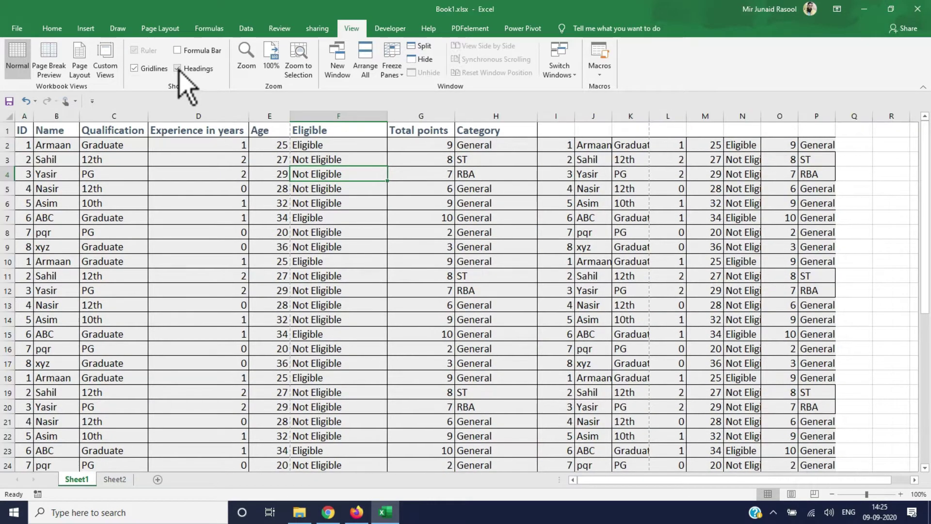
left_click(178, 51)
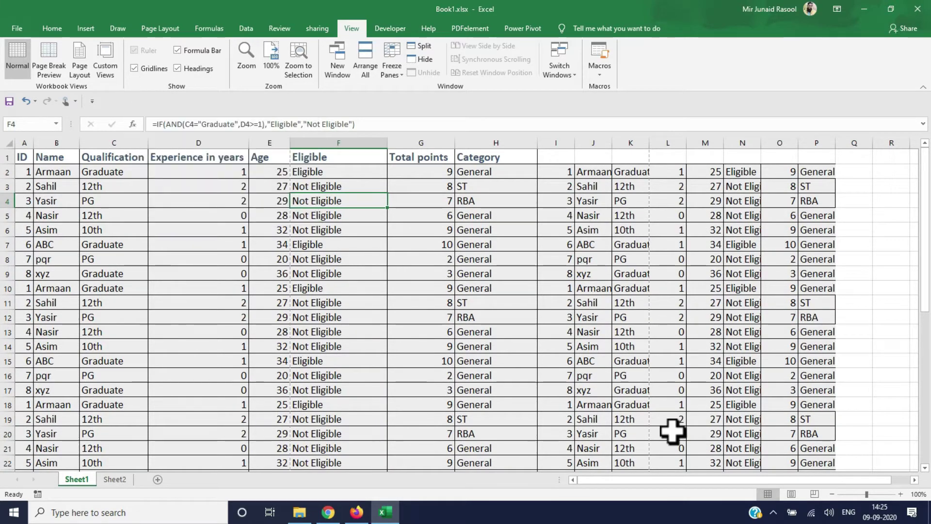
left_click_drag(625, 480, 677, 482)
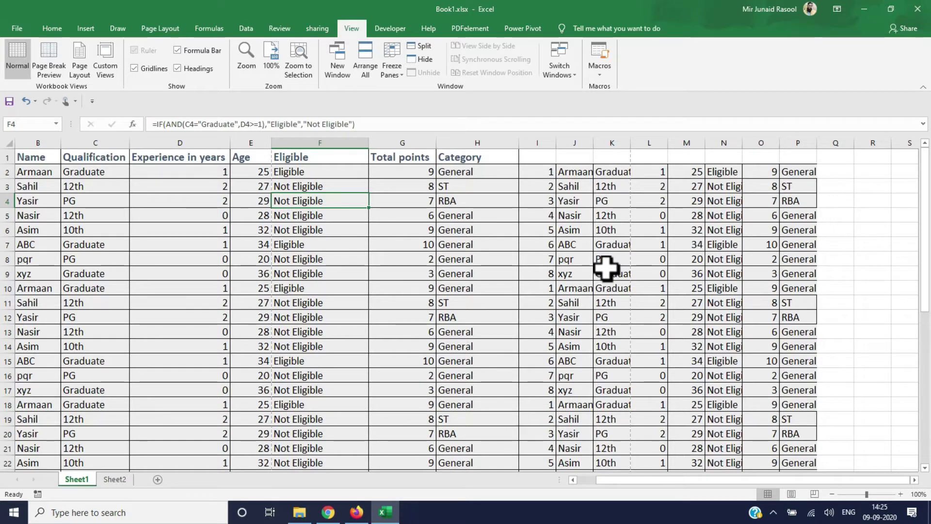
key("ctrl+Down")
key("ctrl+Down")
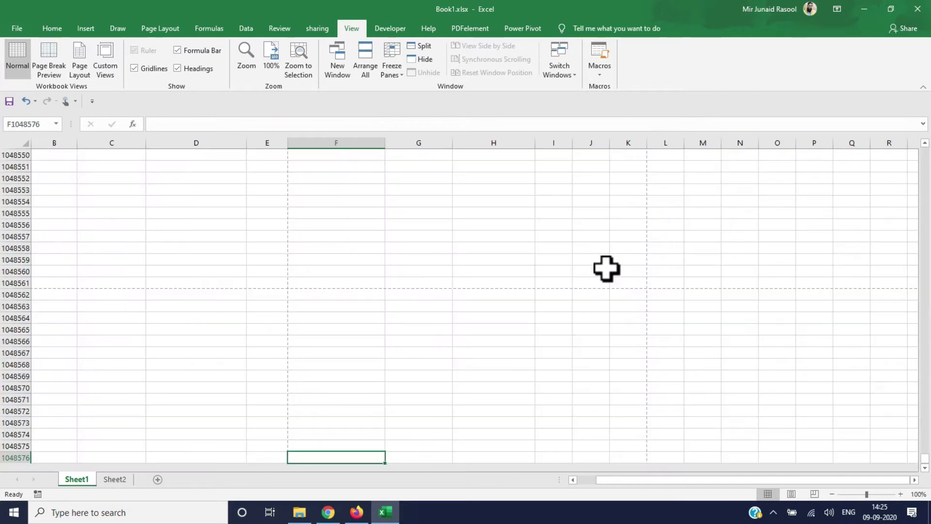
left_click(483, 257)
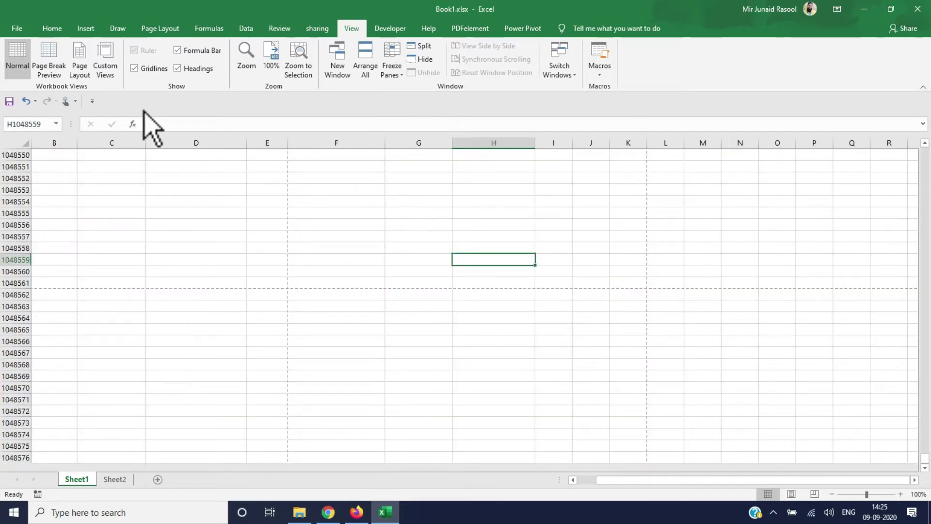
left_click(135, 69)
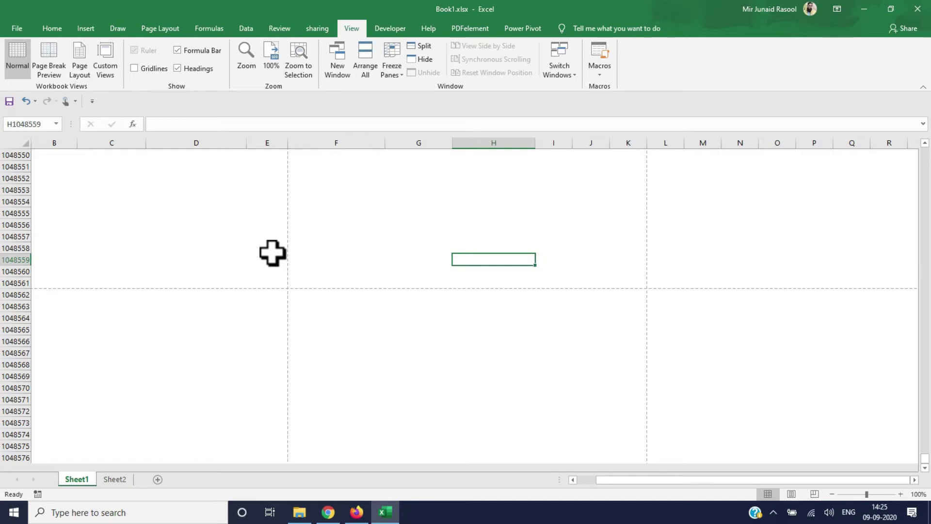
key("Up")
key("Up")
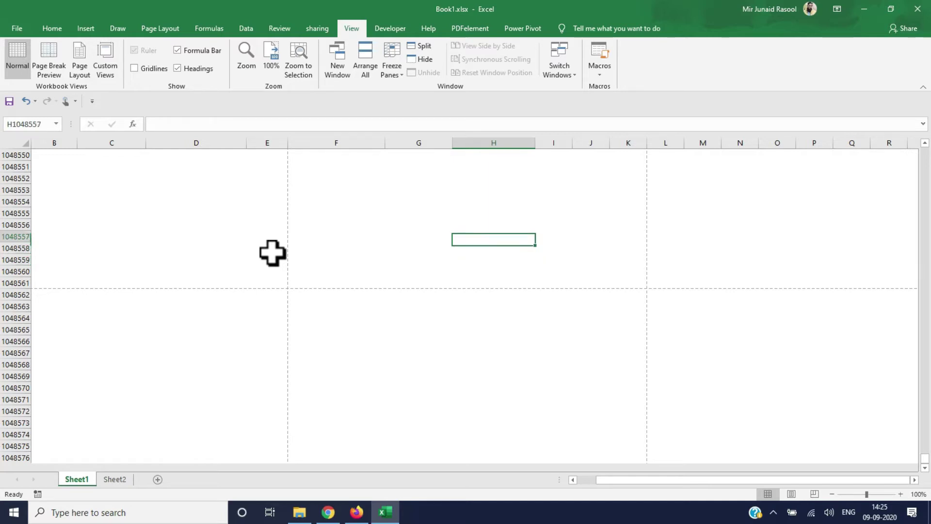
key("Up")
key("Up")
key("Up")
key("Up")
key("Down")
key("Down")
key("Down")
key("Down")
key("Down")
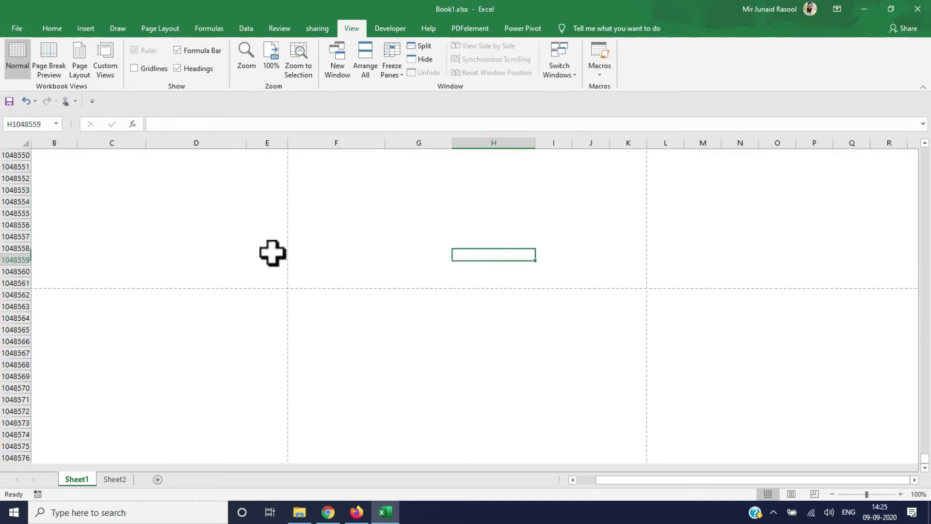
key("Down")
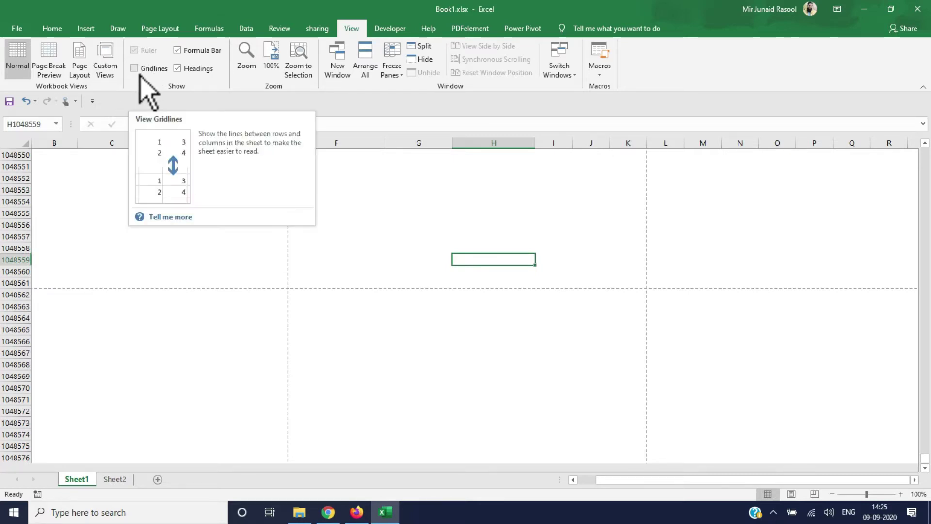
left_click(140, 74)
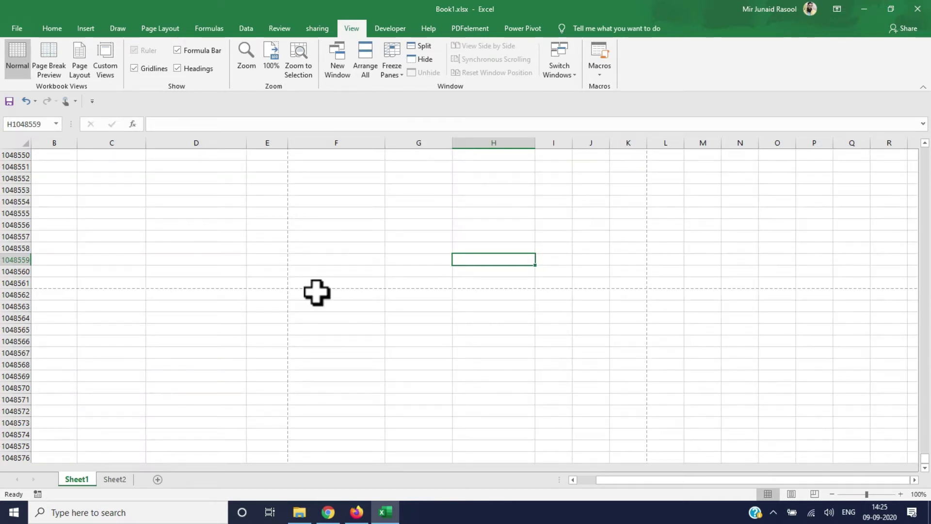
key("ctrl+Left")
key("ctrl+Up")
key("ctrl+Up")
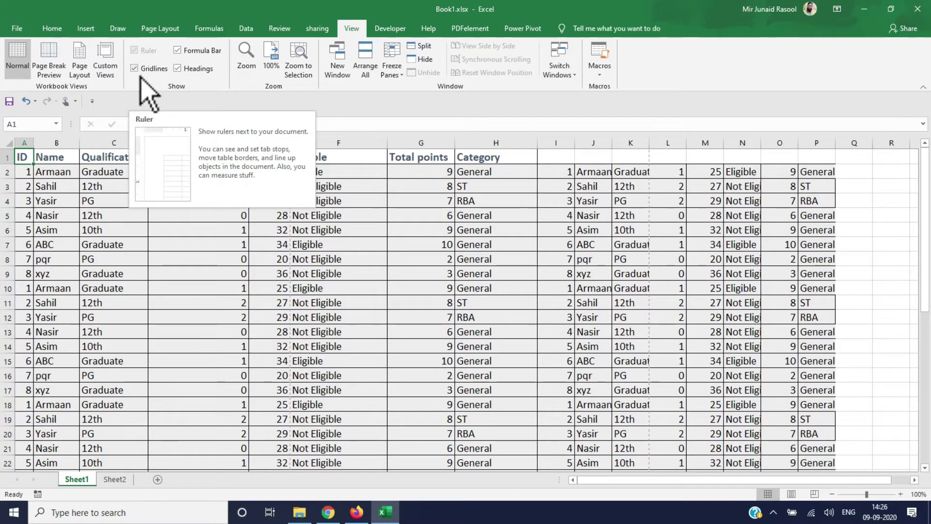
left_click(49, 68)
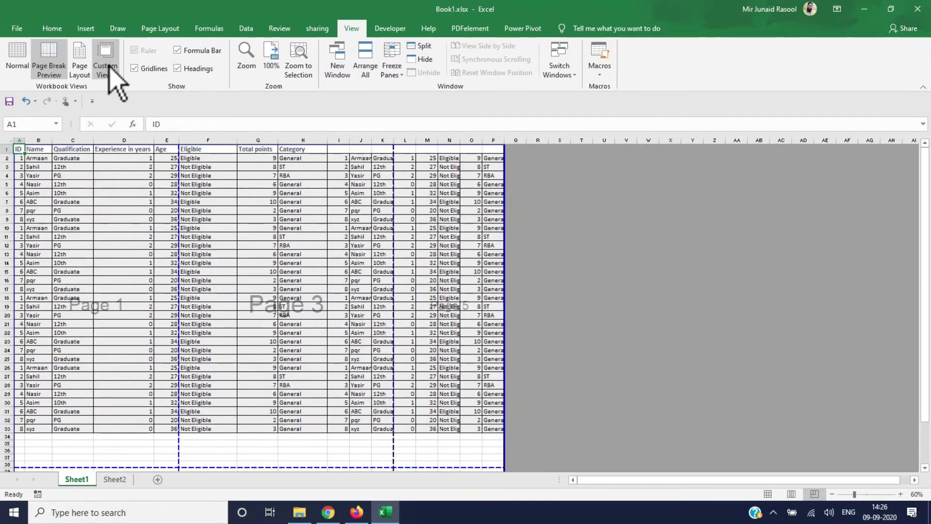
left_click(79, 66)
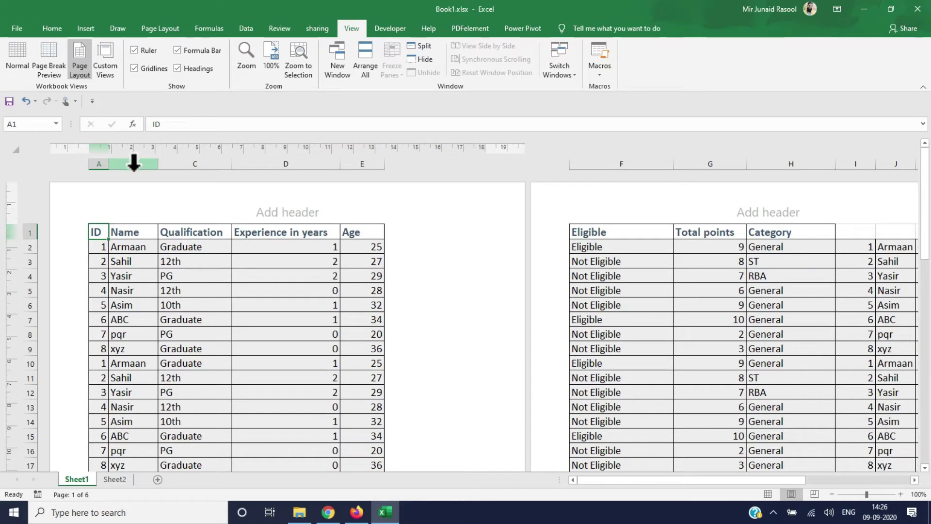
left_click(277, 235)
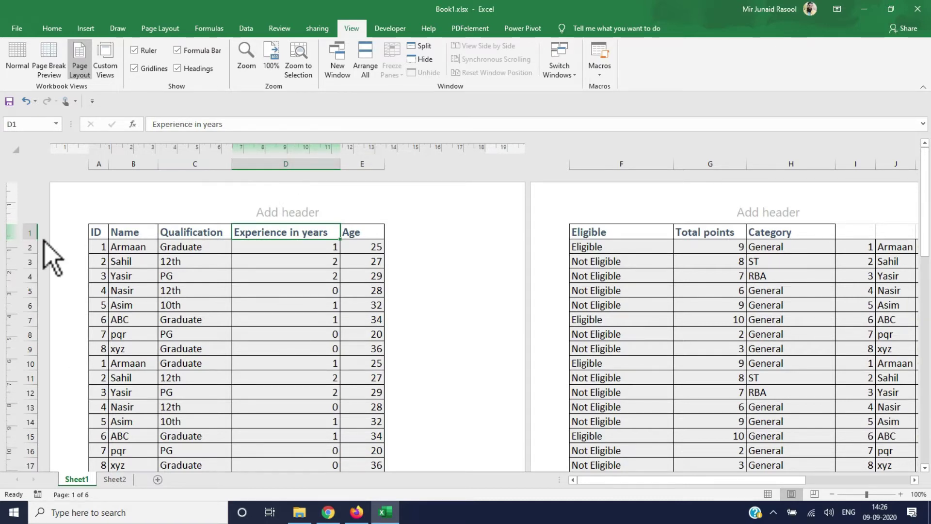
left_click(184, 393)
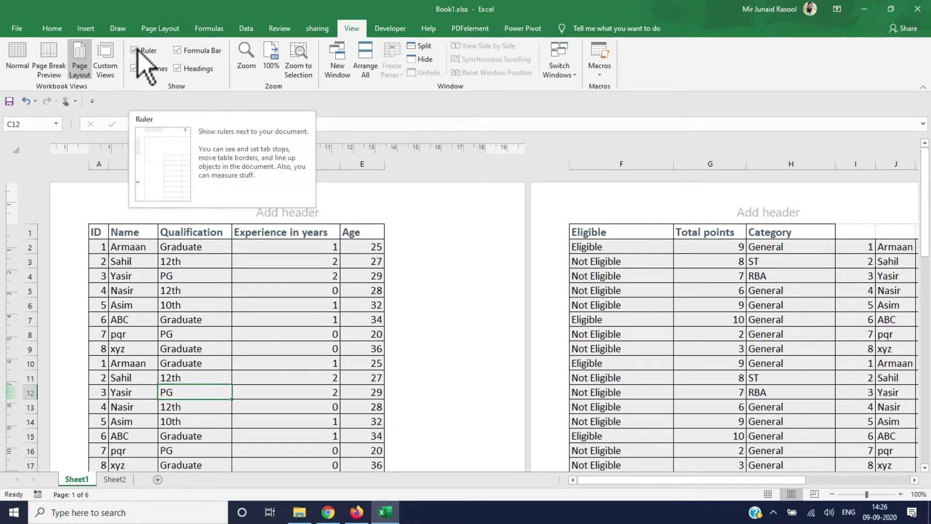
left_click(135, 50)
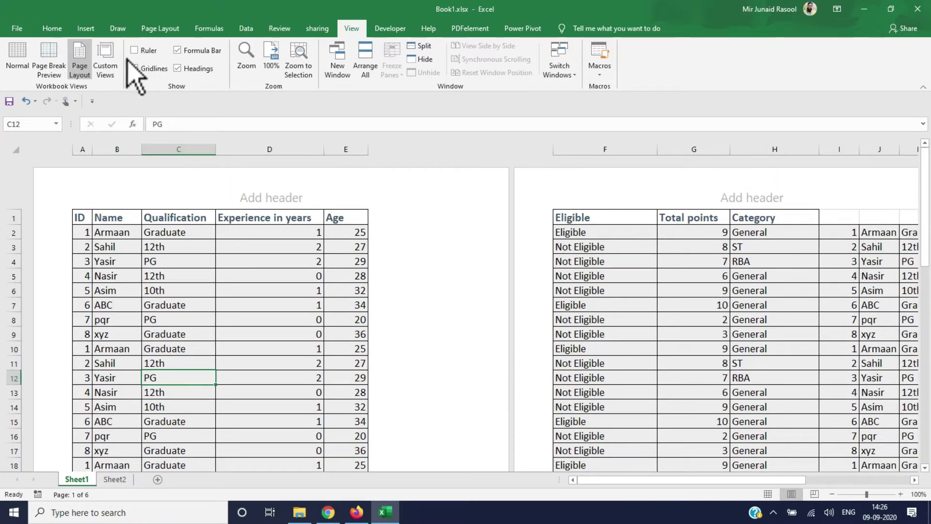
left_click(5, 48)
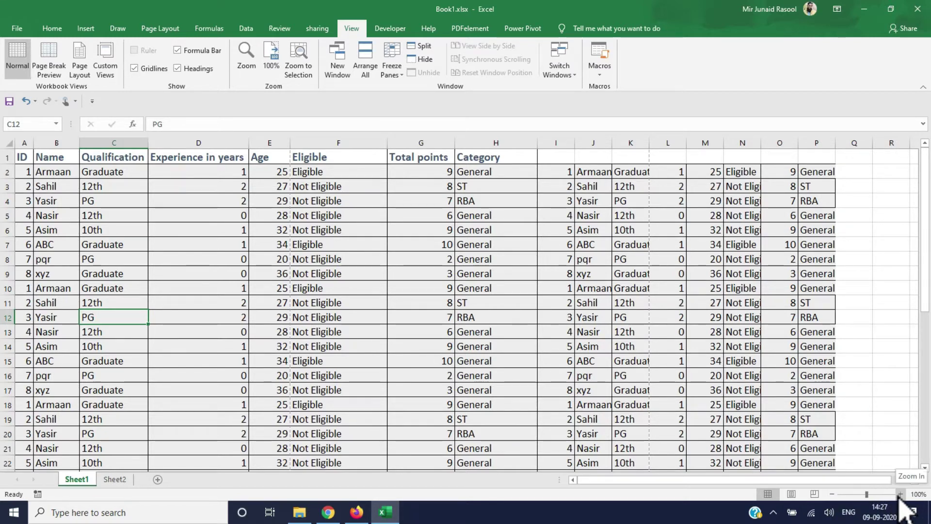
Step: Zoom the sheet in to 150%, then back out to 90%
left_click(901, 495)
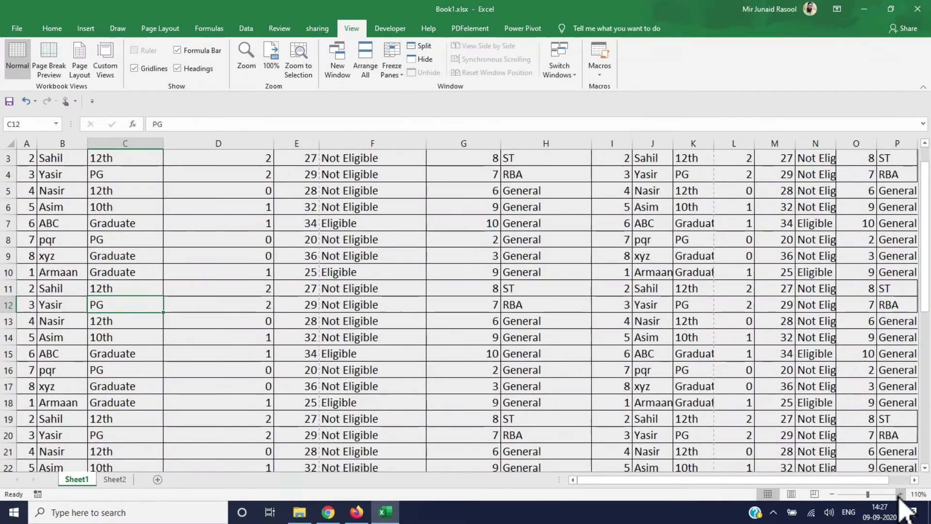
left_click(901, 495)
left_click(901, 494)
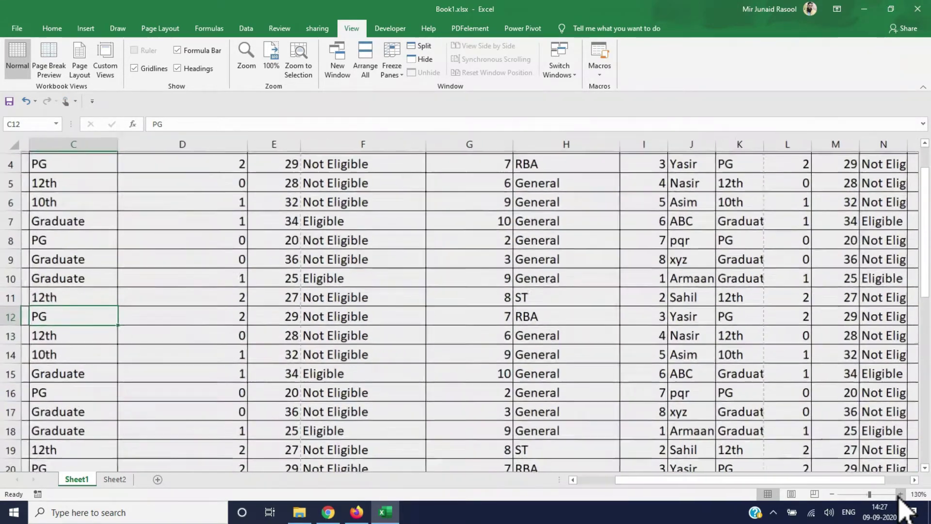
left_click(900, 495)
left_click(901, 495)
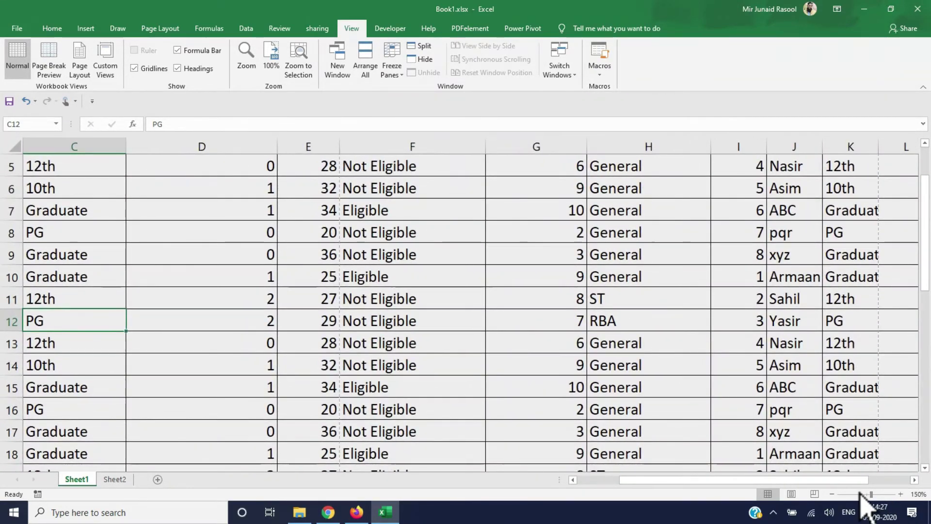
left_click(833, 494)
left_click(832, 494)
left_click(832, 494)
left_click(833, 494)
left_click(832, 494)
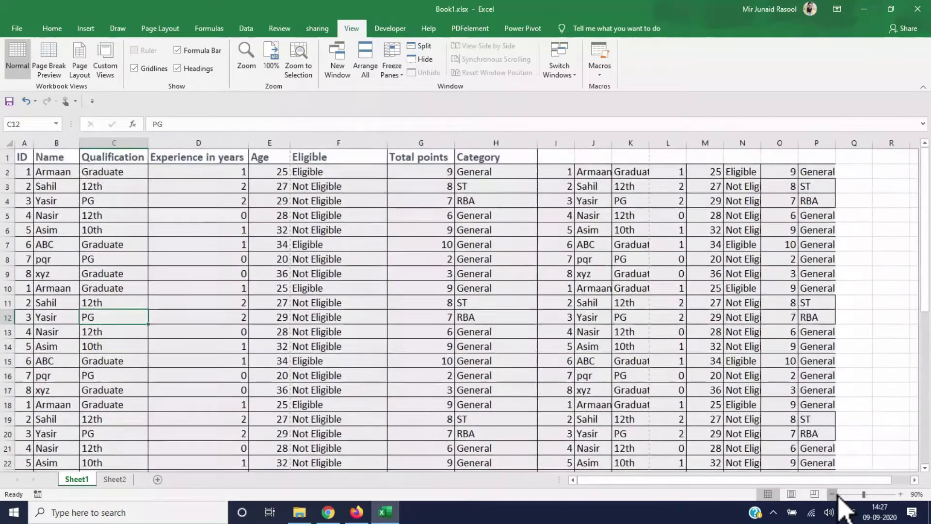
left_click(833, 494)
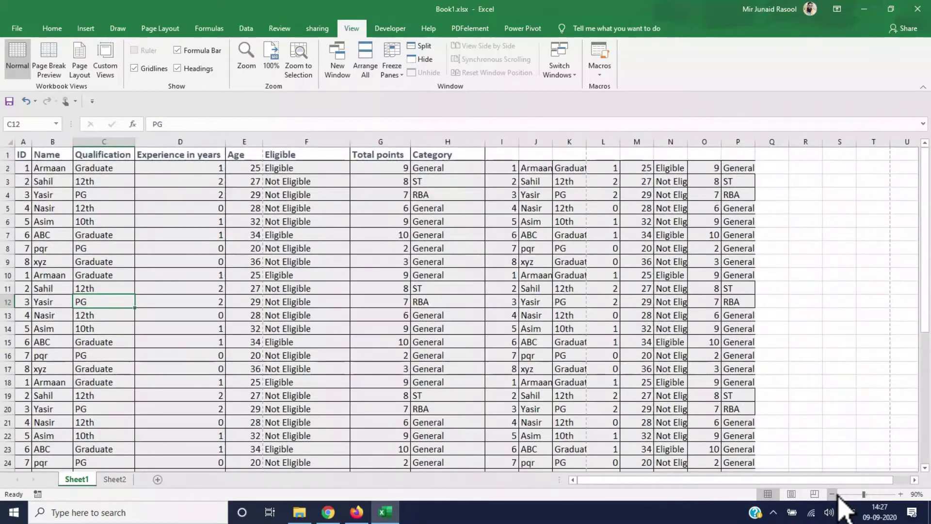
Step: Set zoom to 75%, then 200%, then reset to 100%, cancelling a final Zoom dialog
left_click(249, 69)
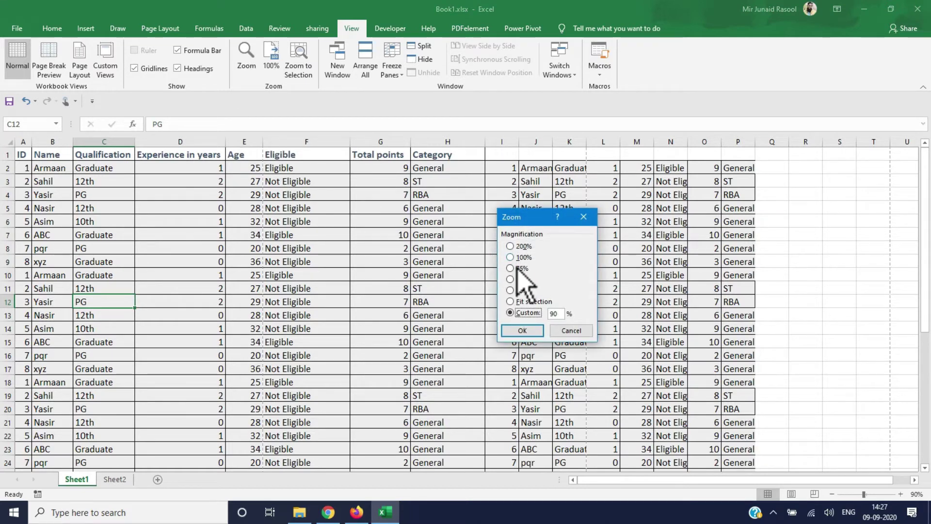
left_click(520, 331)
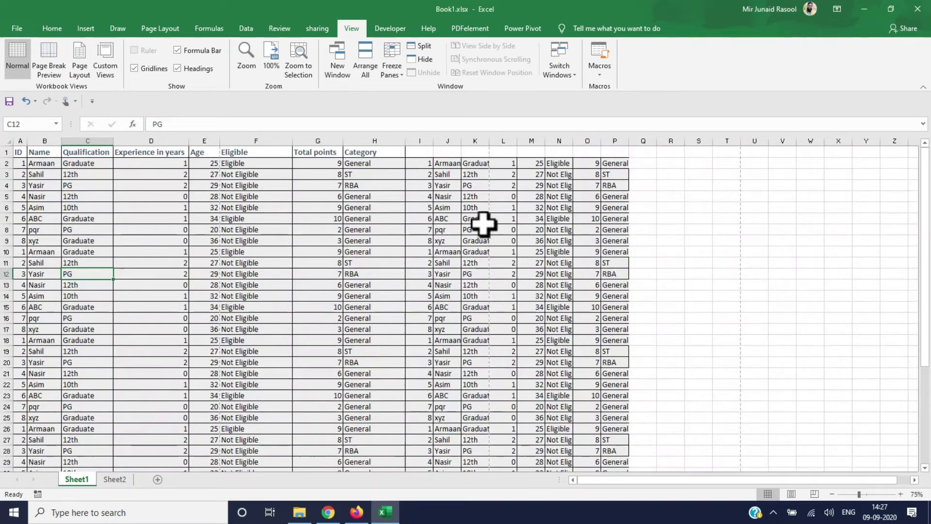
left_click(247, 58)
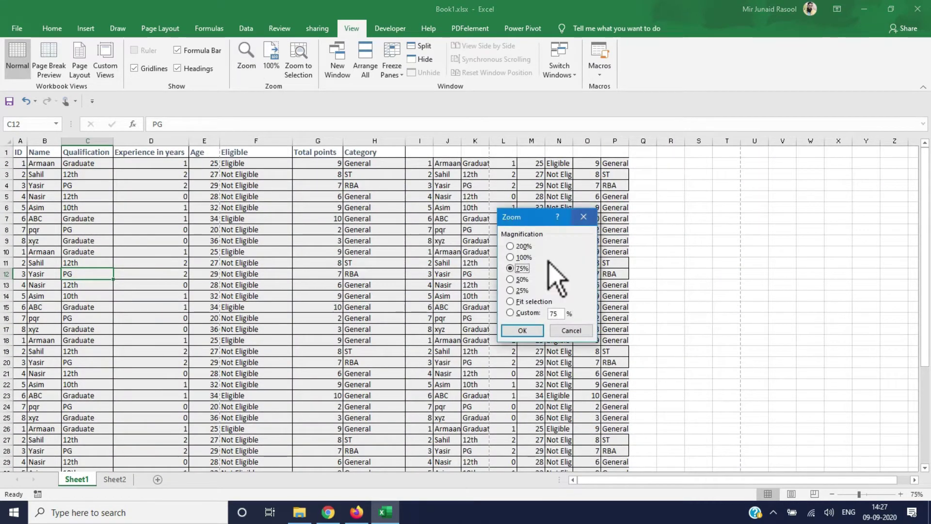
left_click(523, 247)
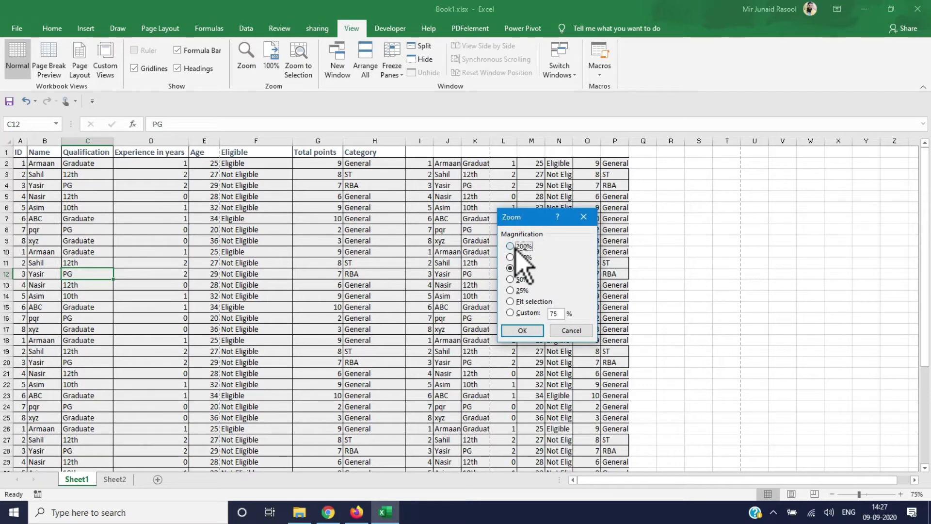
left_click(517, 333)
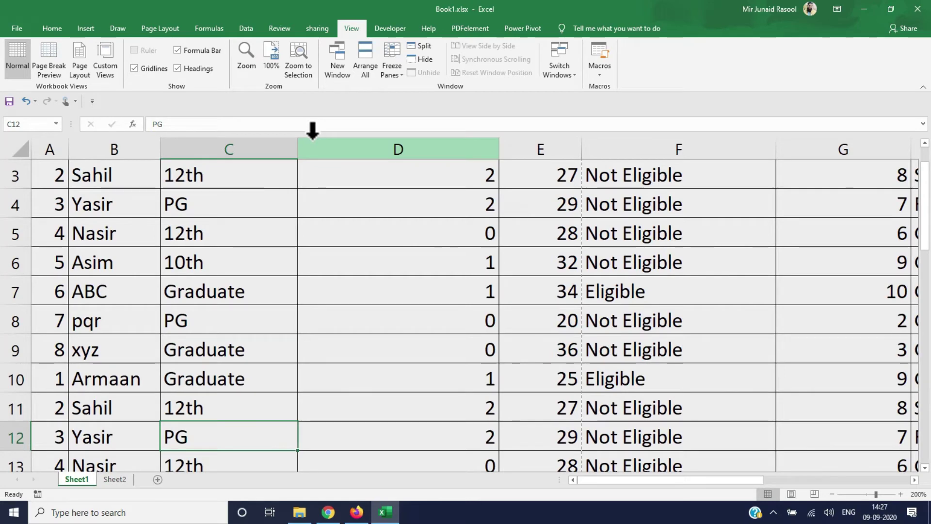
left_click(271, 66)
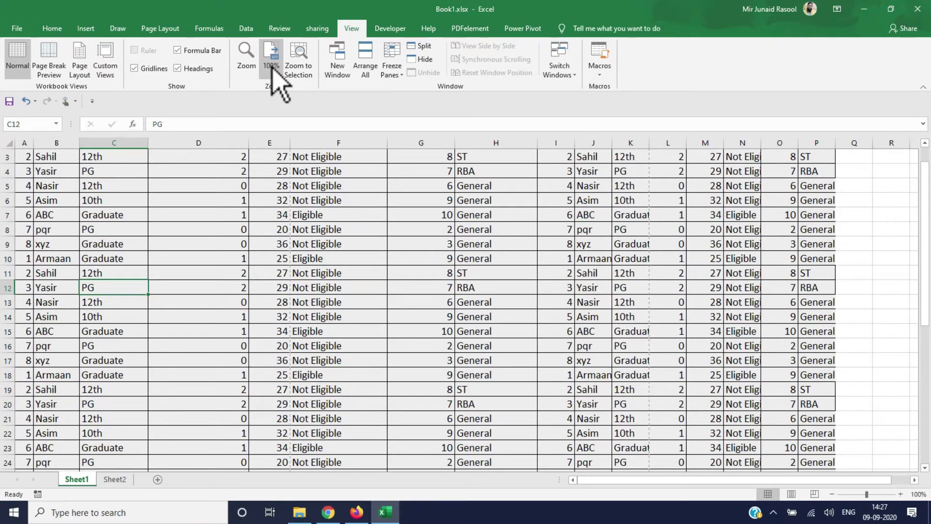
left_click(247, 56)
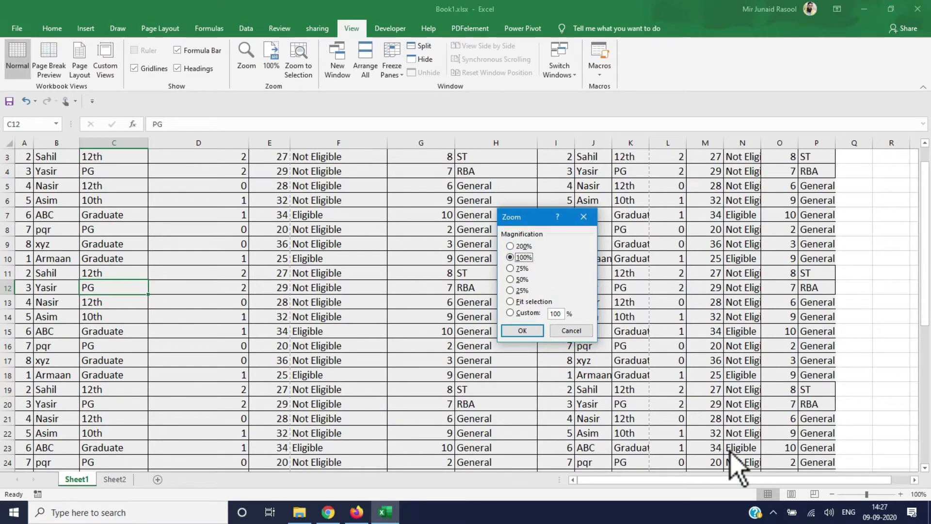
left_click(572, 330)
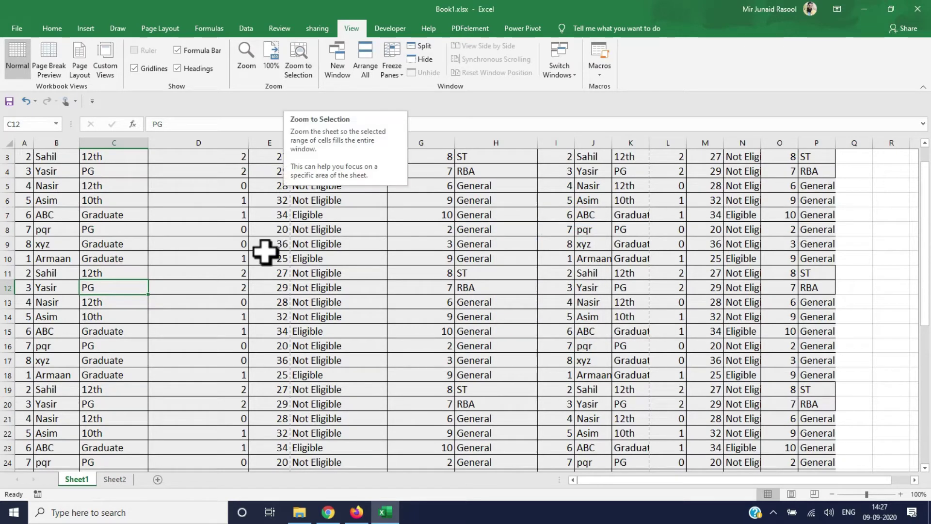
left_click_drag(927, 260, 927, 221)
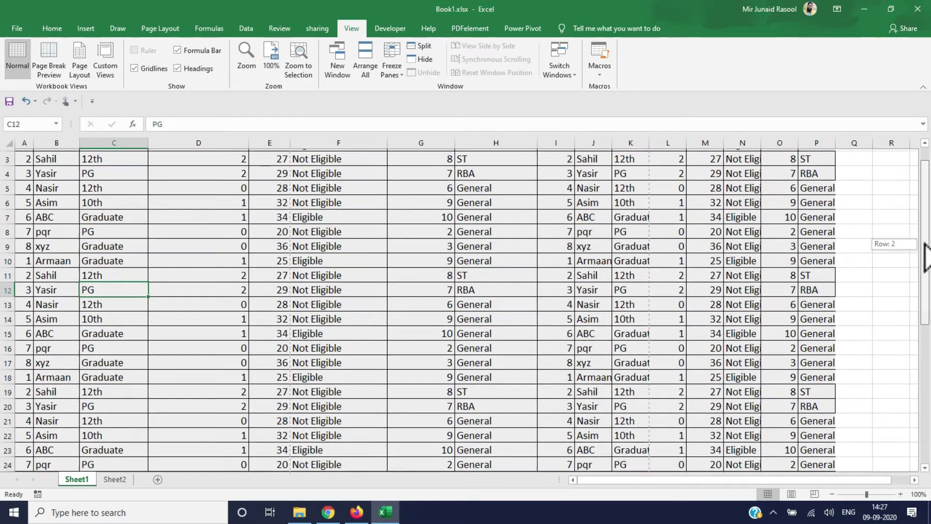
mouse_move(27, 157)
left_mouse_down()
mouse_move(487, 378)
mouse_move(486, 342)
left_mouse_up()
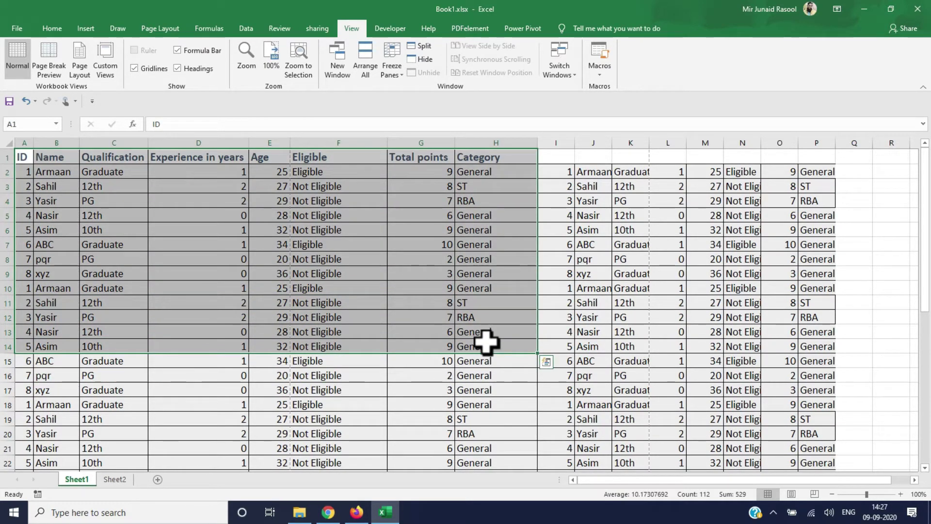
left_click(305, 69)
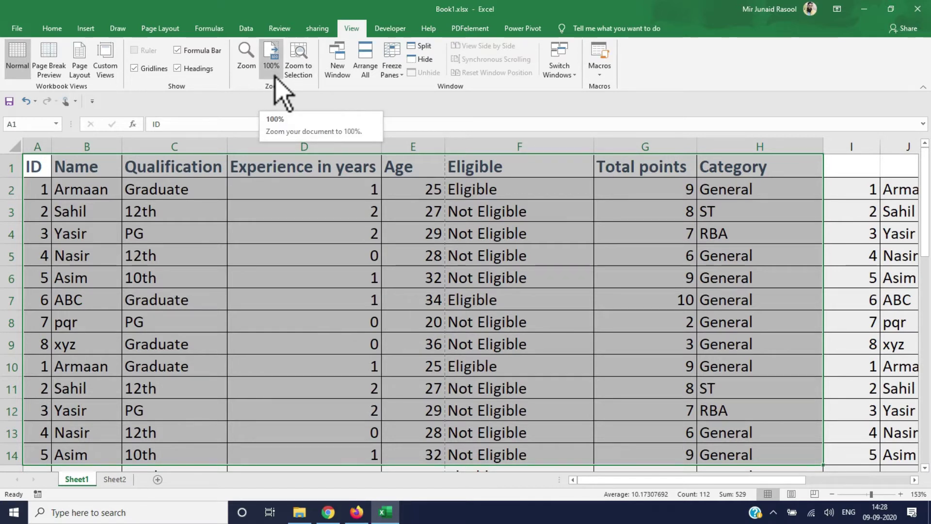
left_click(272, 61)
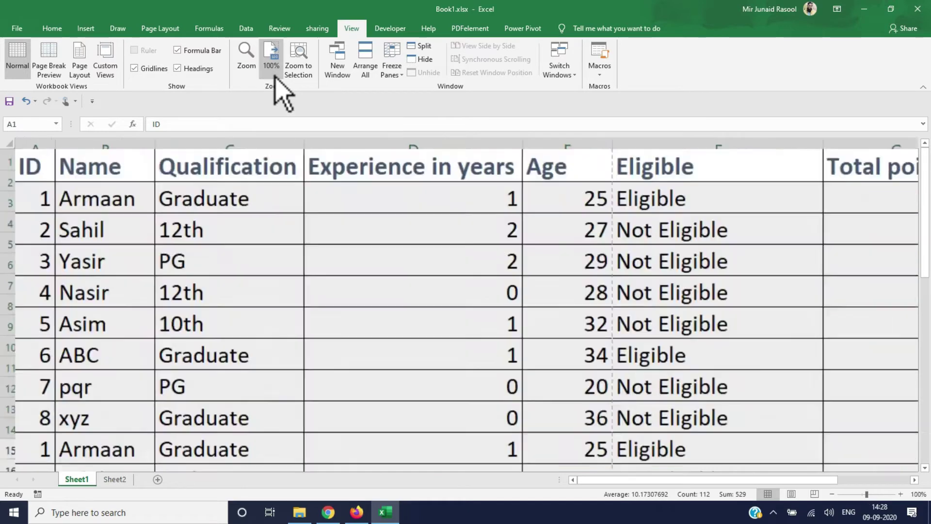
left_click(258, 405)
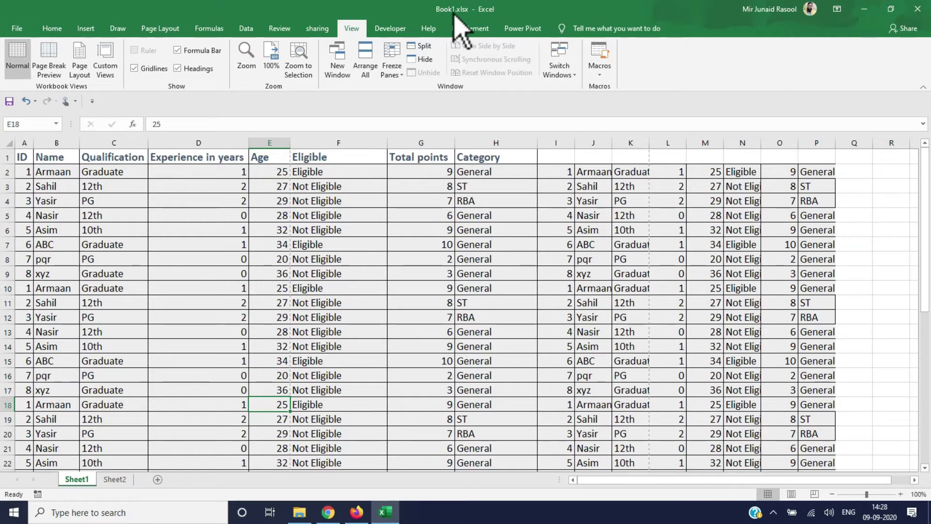
Step: Open two new windows on Book1.xlsx, then close Book1.xlsx:3 and return to Book1.xlsx:1
left_click(343, 71)
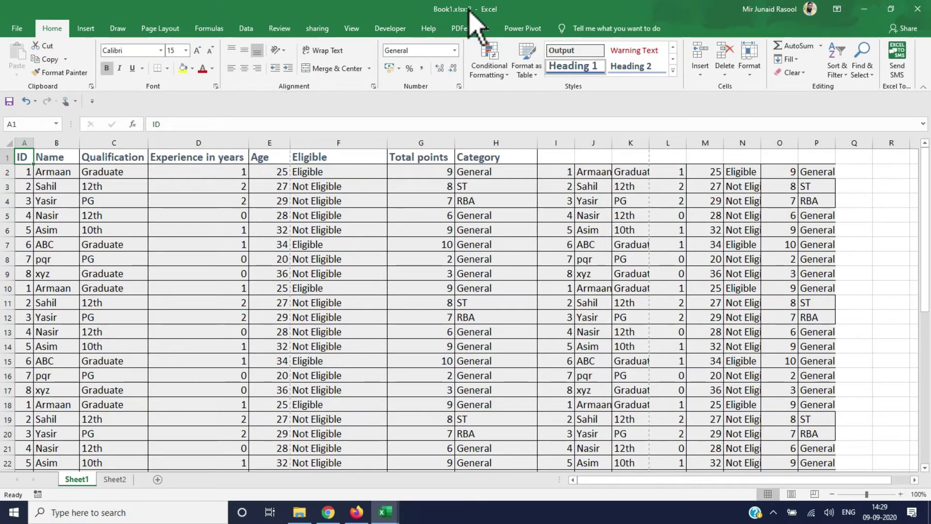
left_click(353, 29)
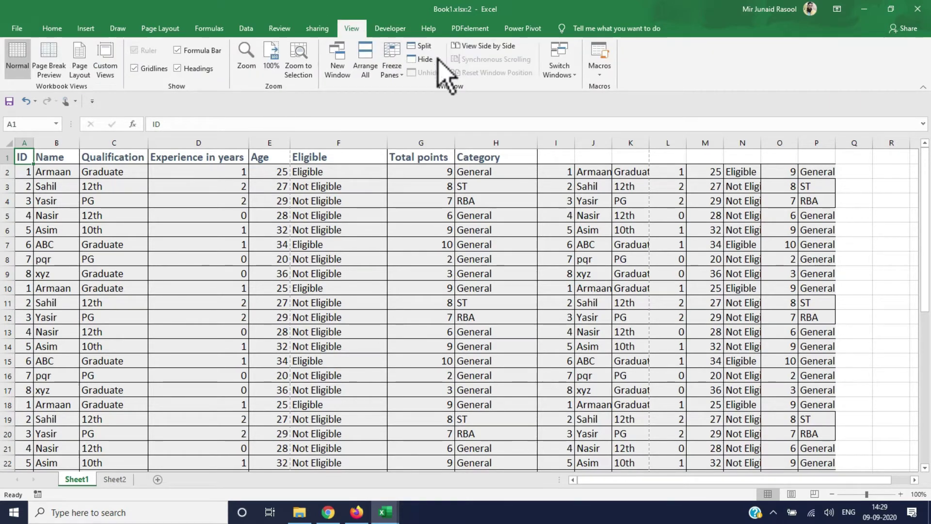
left_click(337, 88)
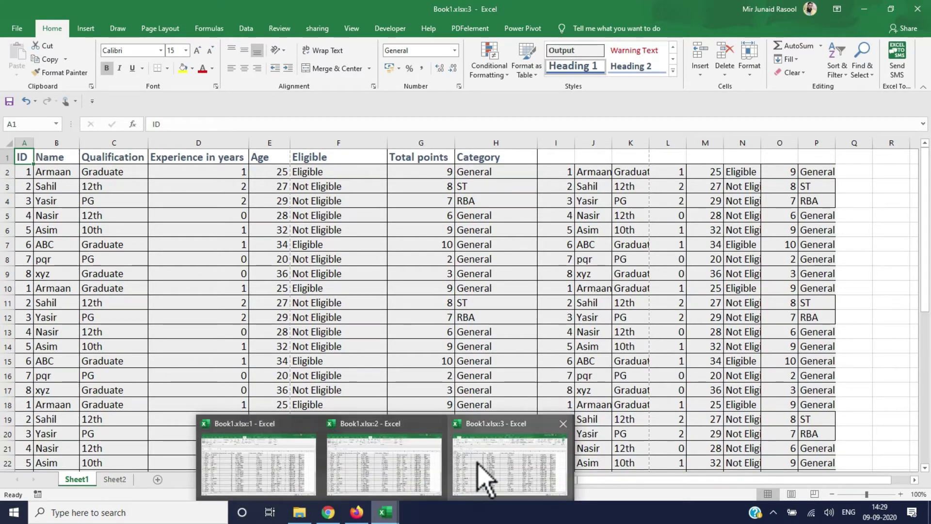
mouse_move(385, 512)
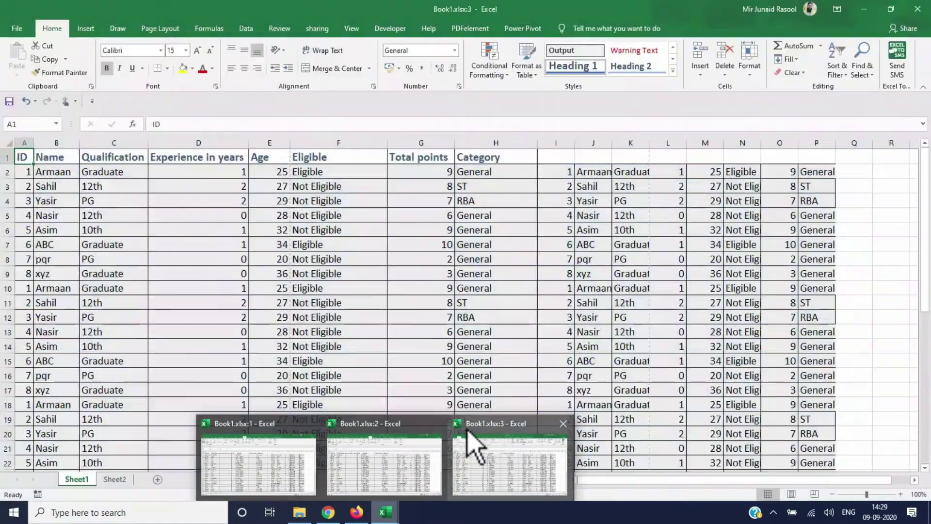
left_click(274, 439)
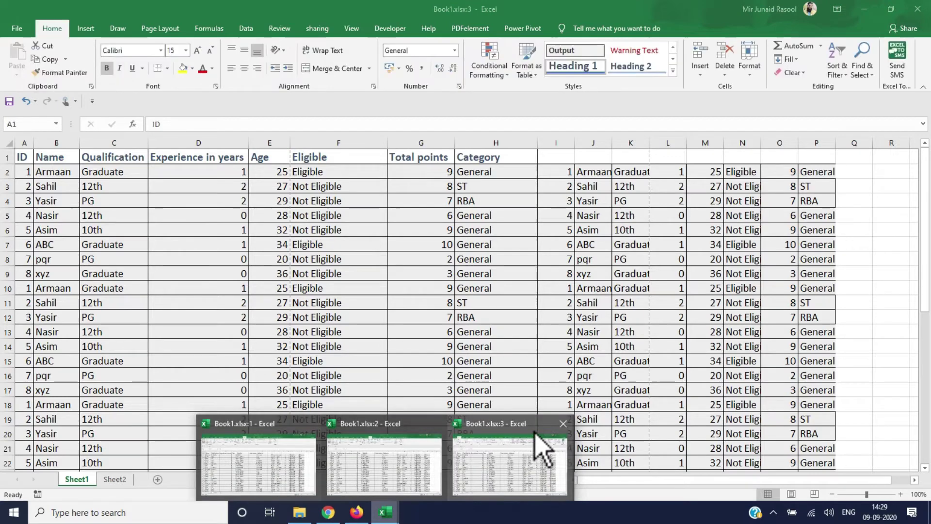
left_click(562, 424)
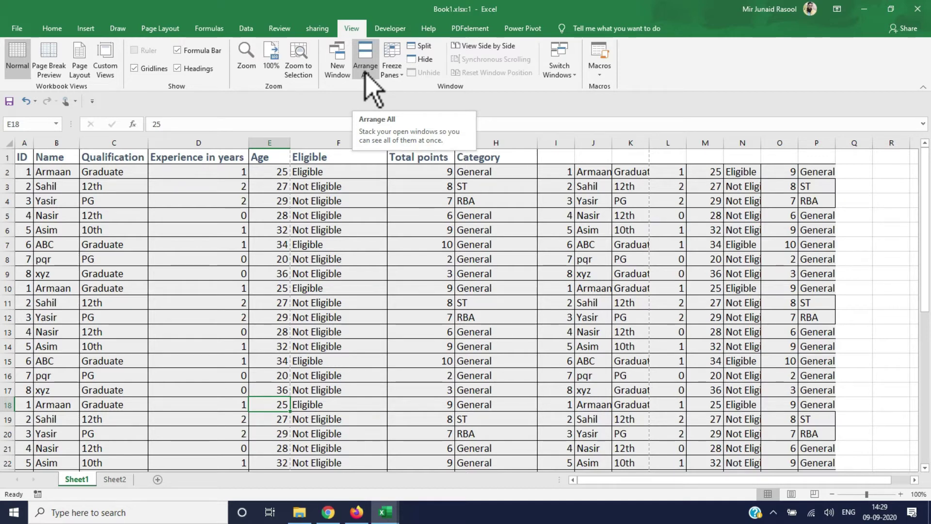
left_click(367, 79)
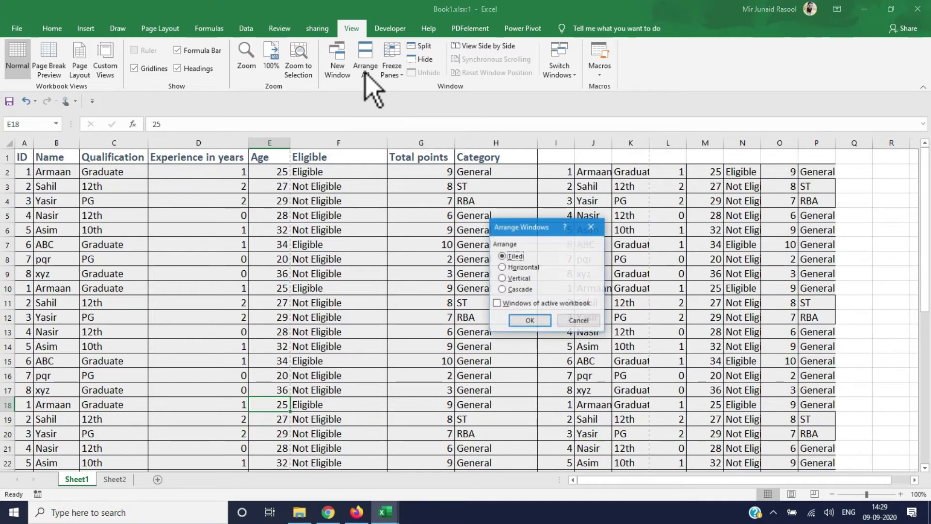
left_click(528, 322)
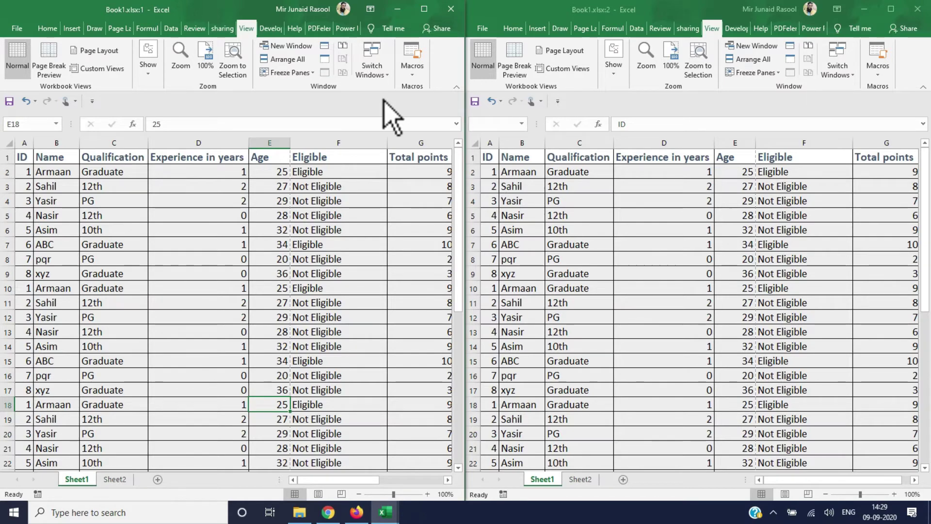
left_click(424, 8)
left_click(366, 68)
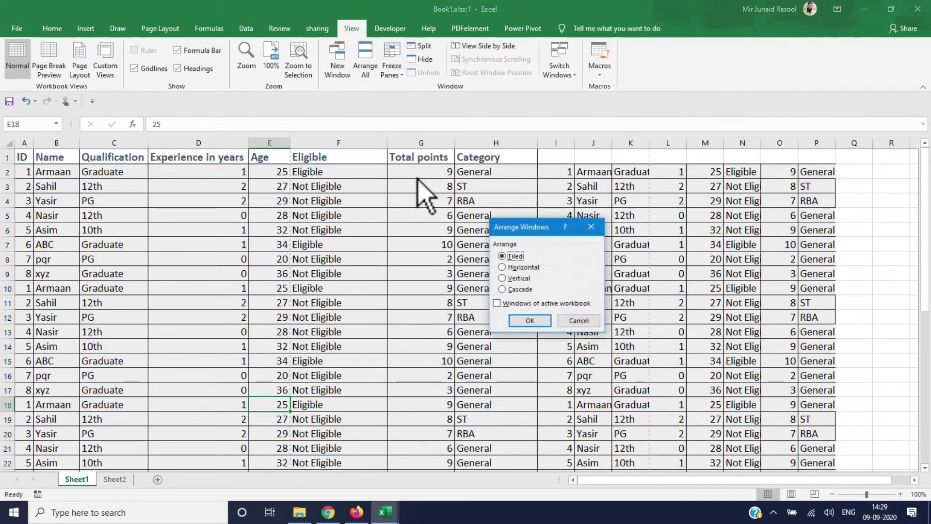
left_click(505, 267)
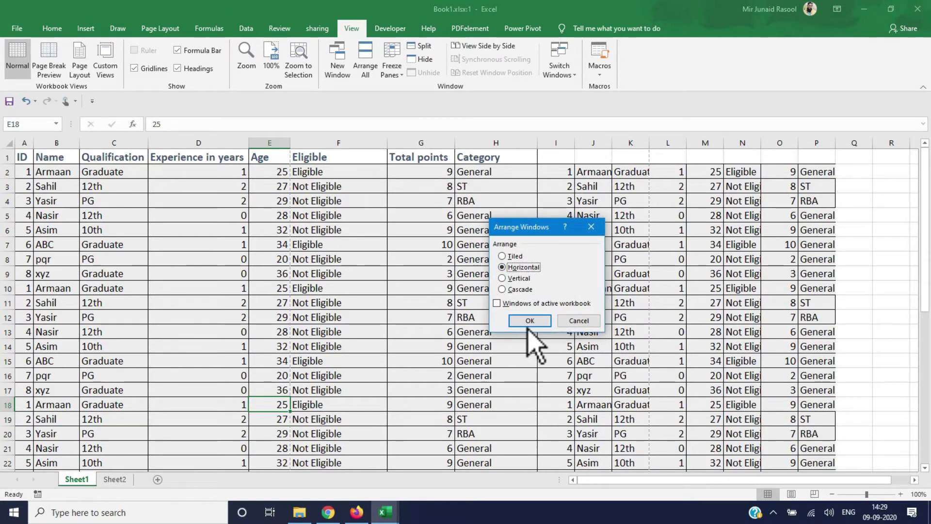
left_click(531, 320)
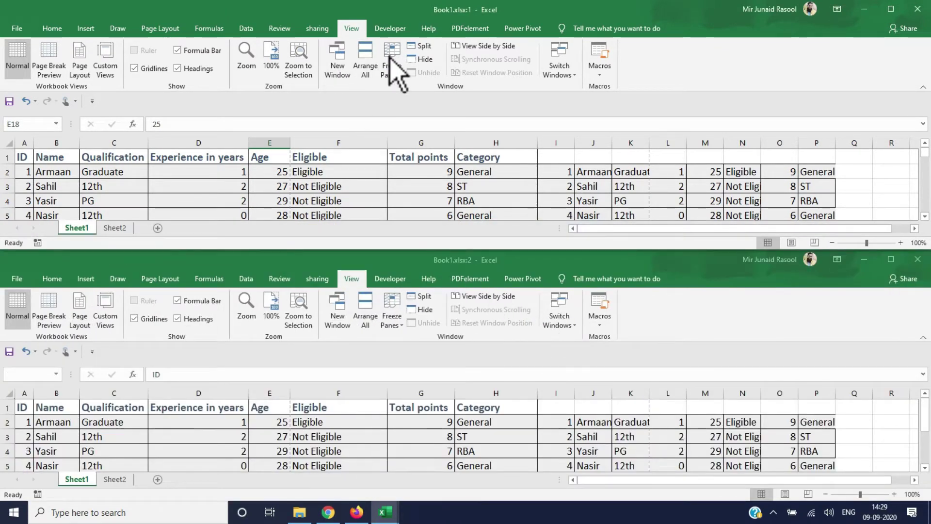
left_click(892, 9)
left_click(364, 68)
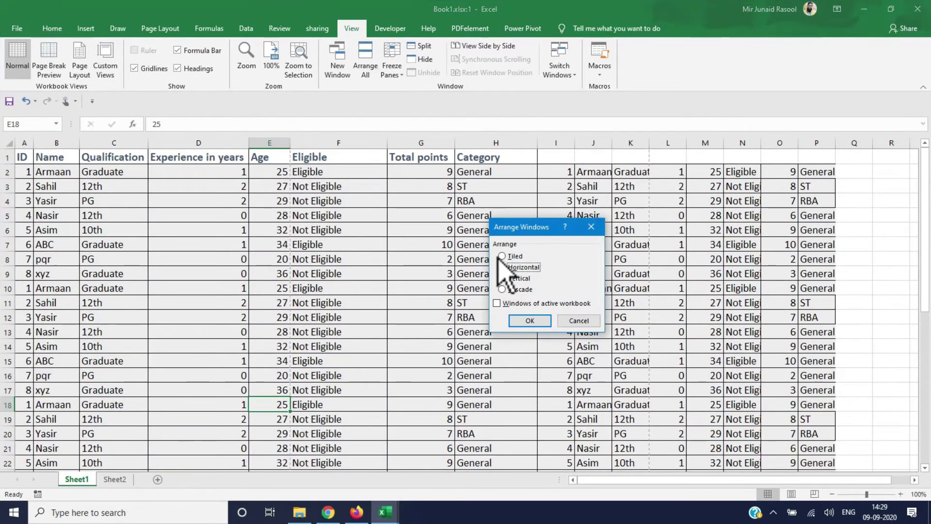
left_click(502, 278)
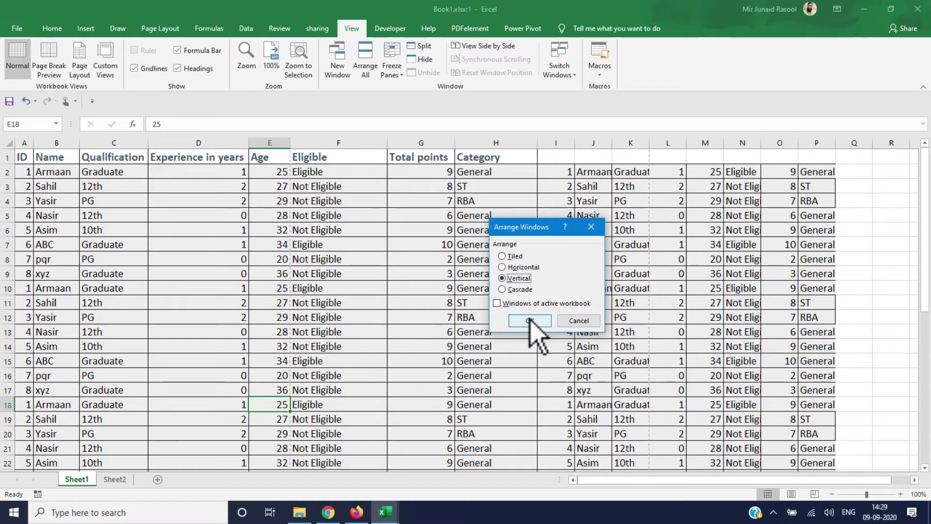
left_click(529, 321)
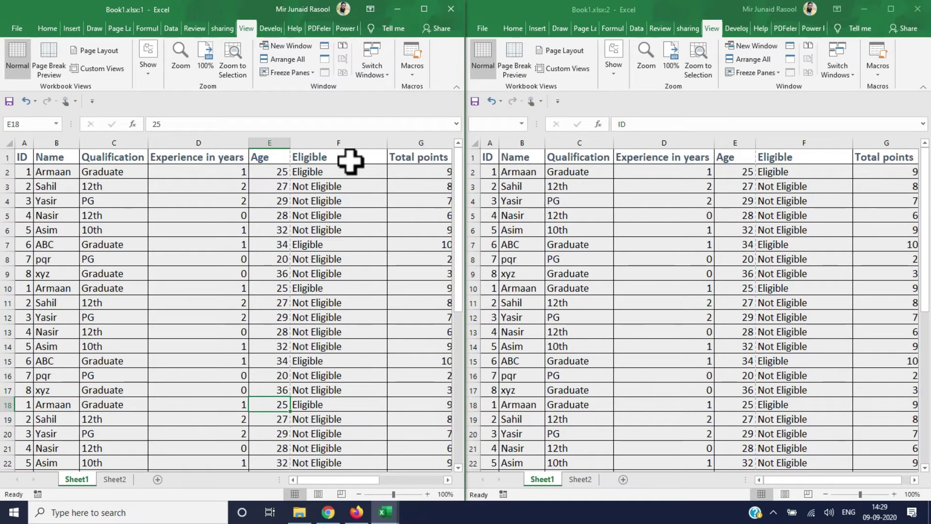
left_click(425, 8)
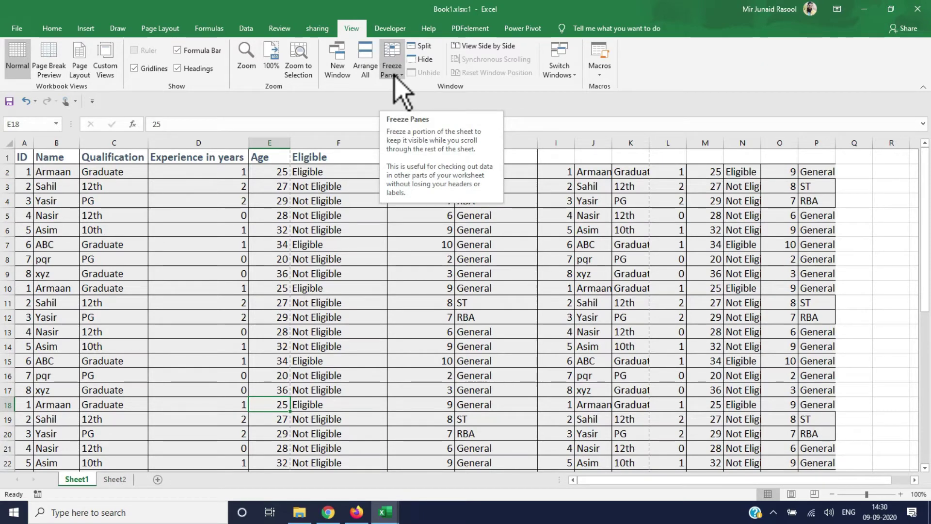
left_click(198, 171)
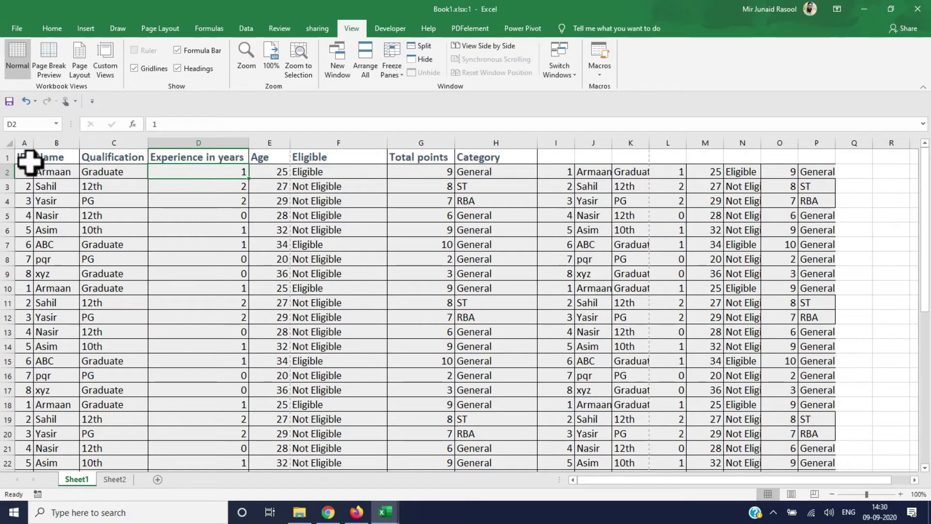
Step: Browse the table, moving along row 17 of the copied data and down to its last row
left_click(193, 216)
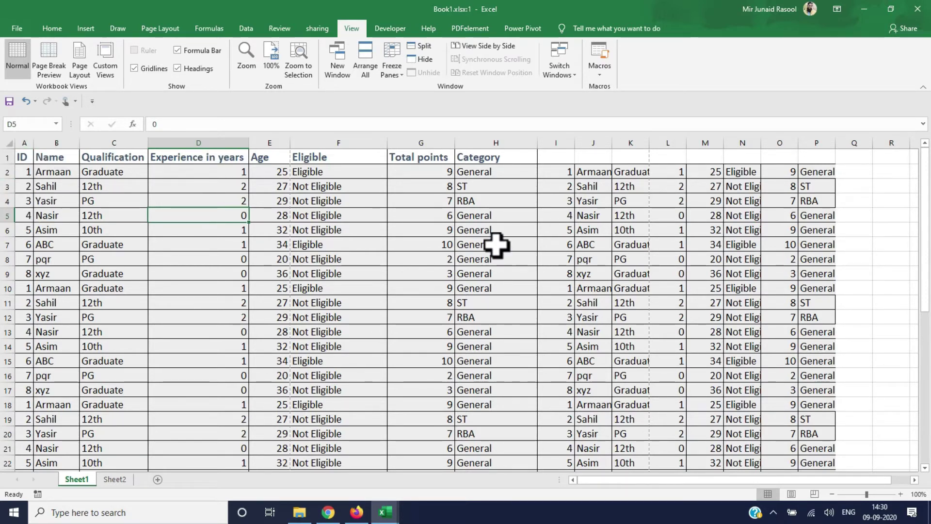
left_click(582, 314)
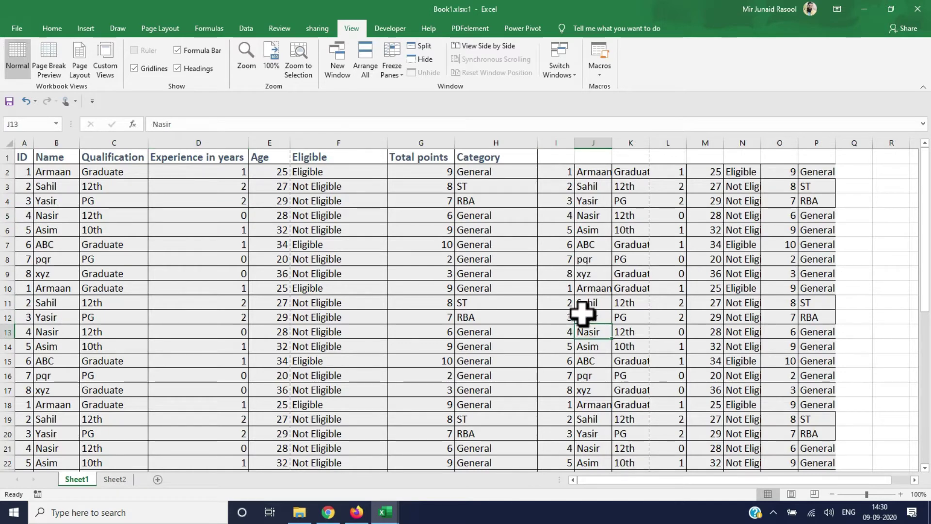
key("Right")
key("Right")
key("Right")
key("Right")
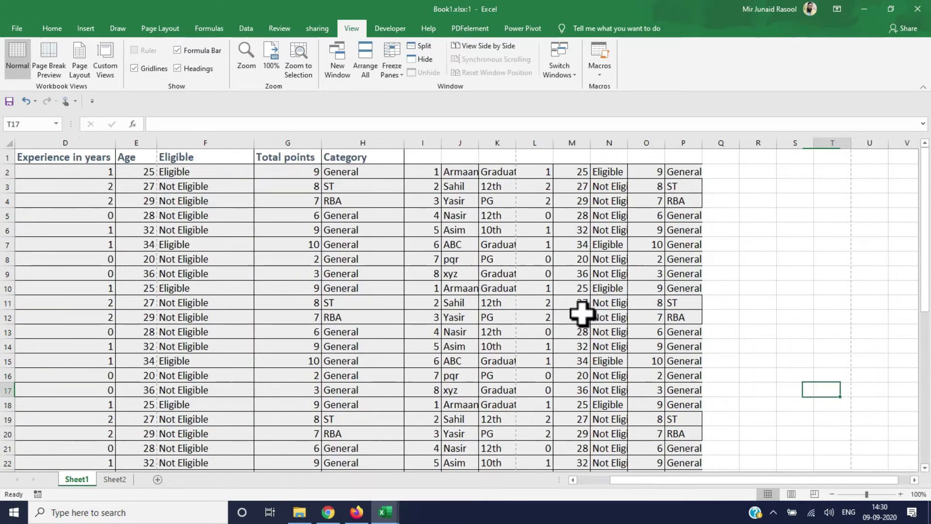
key("Right")
key("Right")
key("Right")
key("Right")
key("Right")
key("Right")
key("Left")
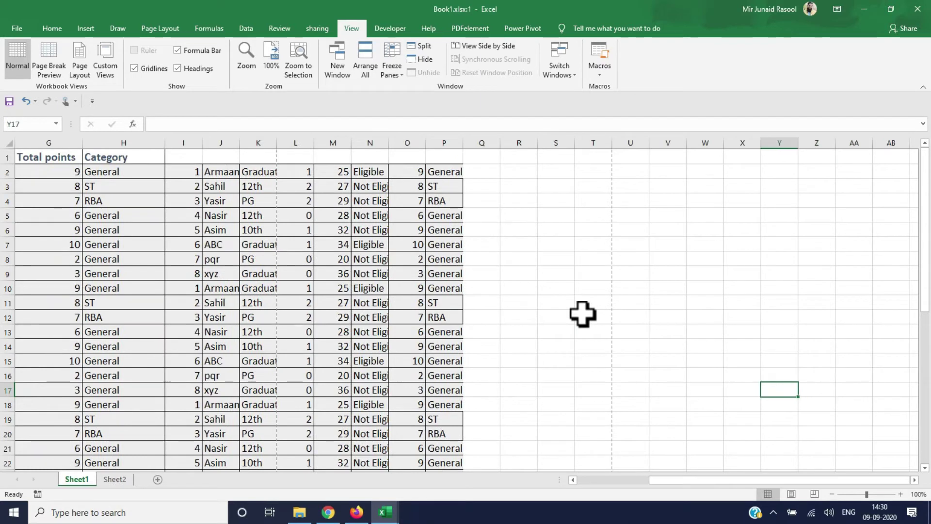
key("Left")
key("Left")
key("Left")
key("Left")
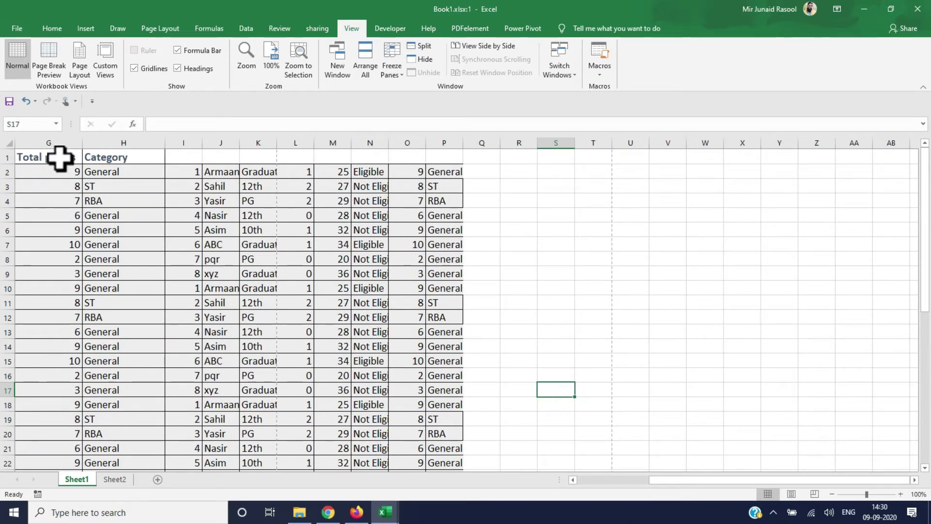
key("Right")
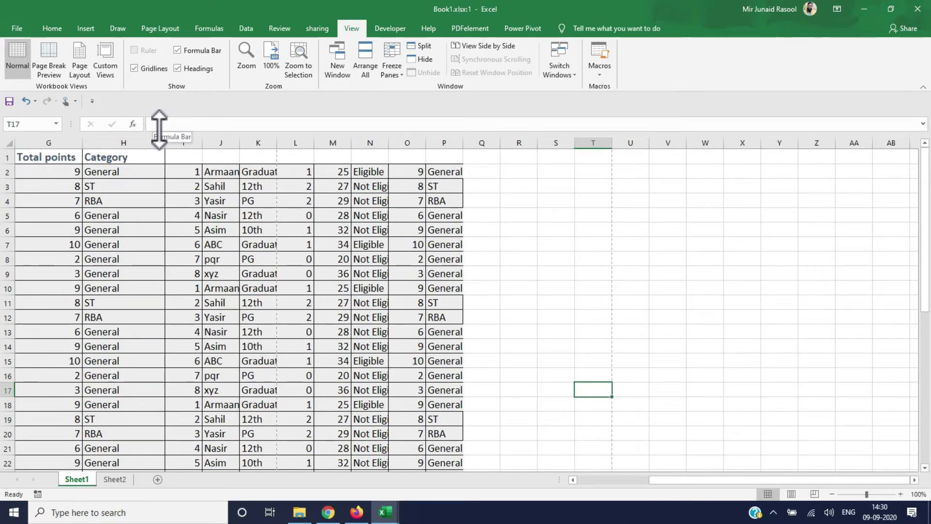
key("Right")
key("Right")
key("Right")
key("Left")
key("Left")
key("Left")
key("Left")
key("Left")
key("Left")
key("Left")
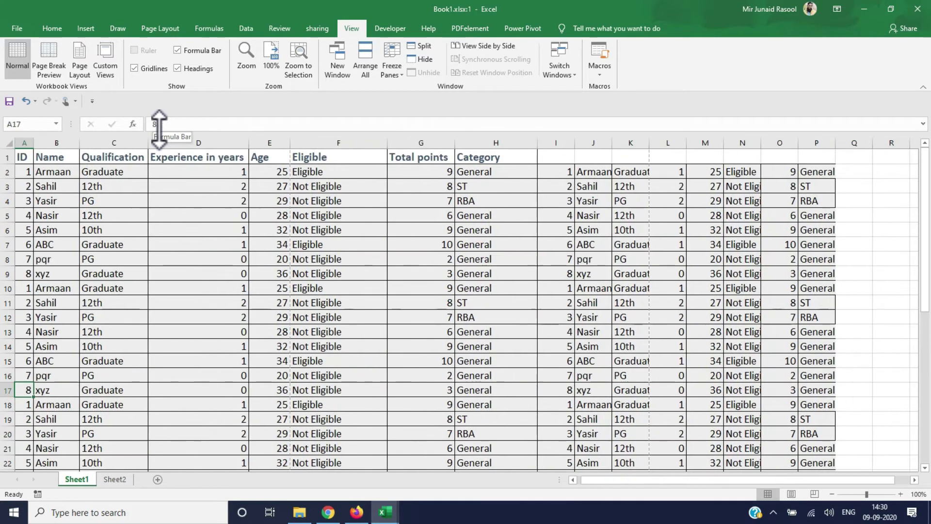
key("Down")
key("Down")
key("Down")
key("Down")
key("Down")
key("Down")
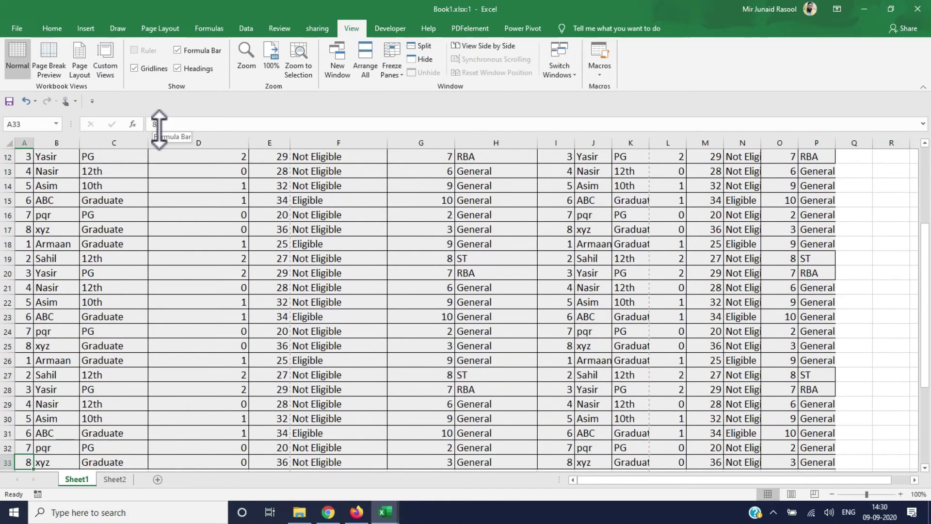
Step: Check the experience column and the F26 eligibility formula, then select B2
left_click_drag(223, 383, 237, 378)
left_click(221, 377)
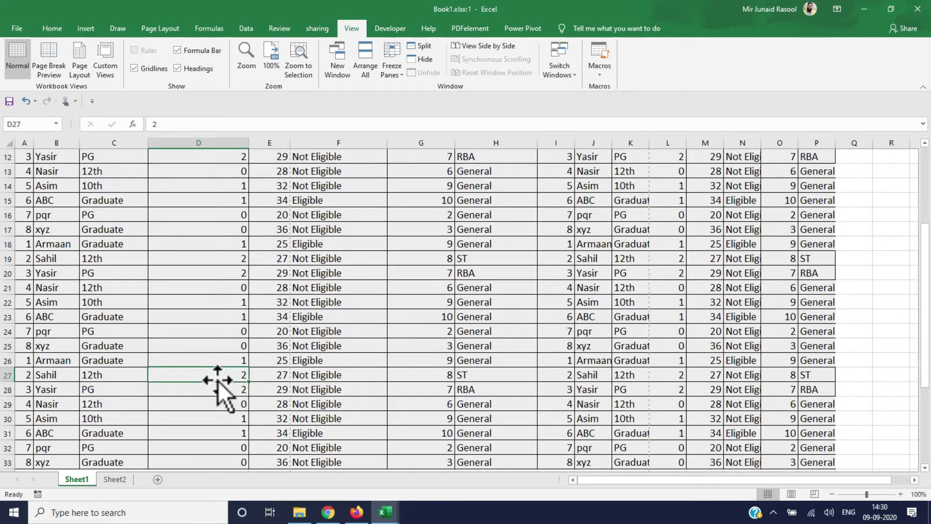
key("Up")
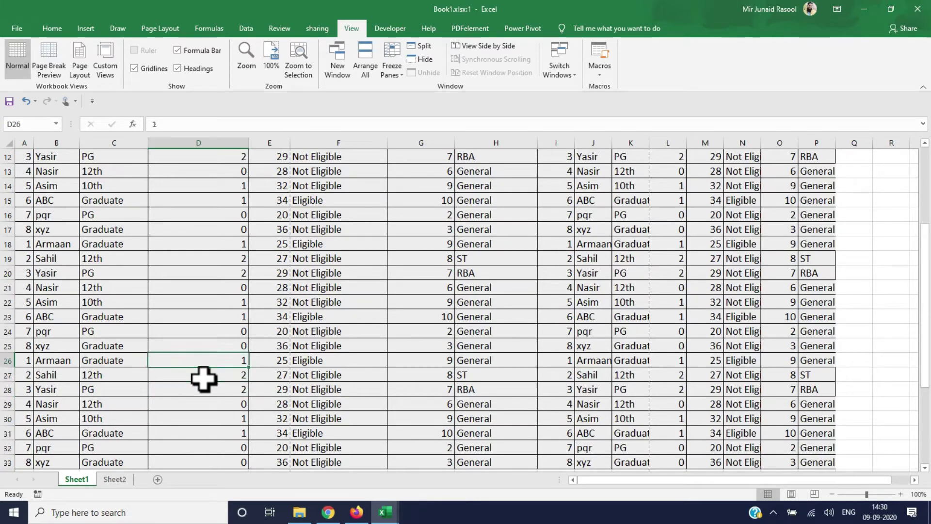
key("Up")
key("Up")
key("Up")
key("Up")
key("Up")
key("Up")
key("Up")
key("Up")
key("Up")
key("Down")
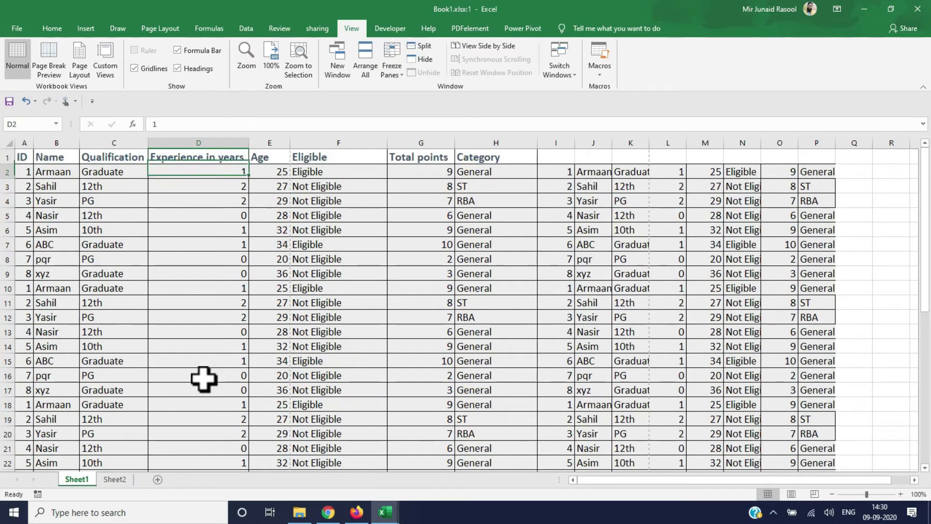
key("Down")
key("Down")
key("Down")
key("Down")
key("Down")
key("Down")
key("Down")
key("Down")
key("Down")
key("Down")
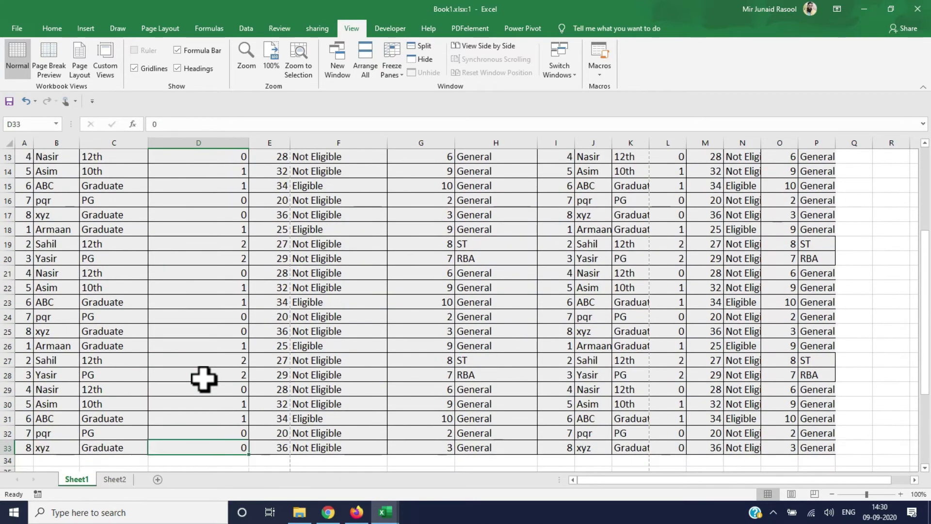
key("Up")
key("Up")
key("Up")
key("Up")
key("Up")
key("Up")
key("Up")
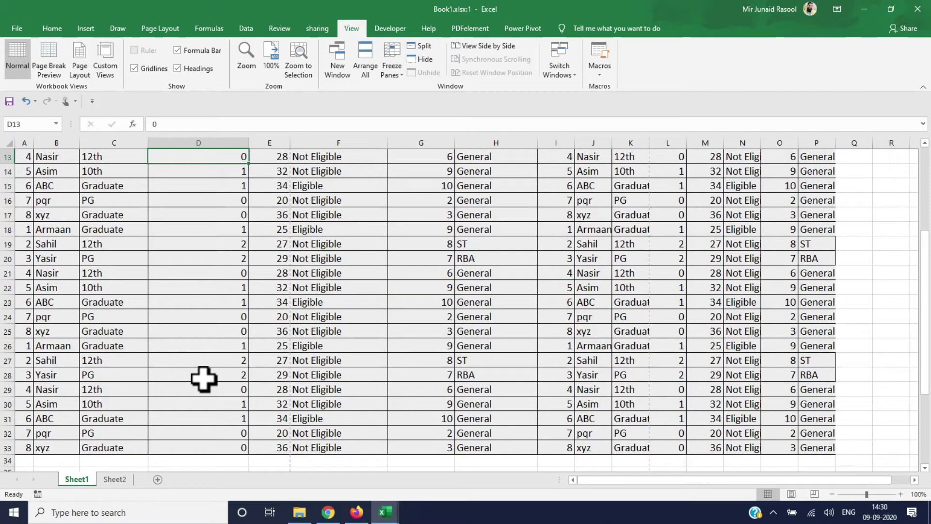
left_click(315, 347)
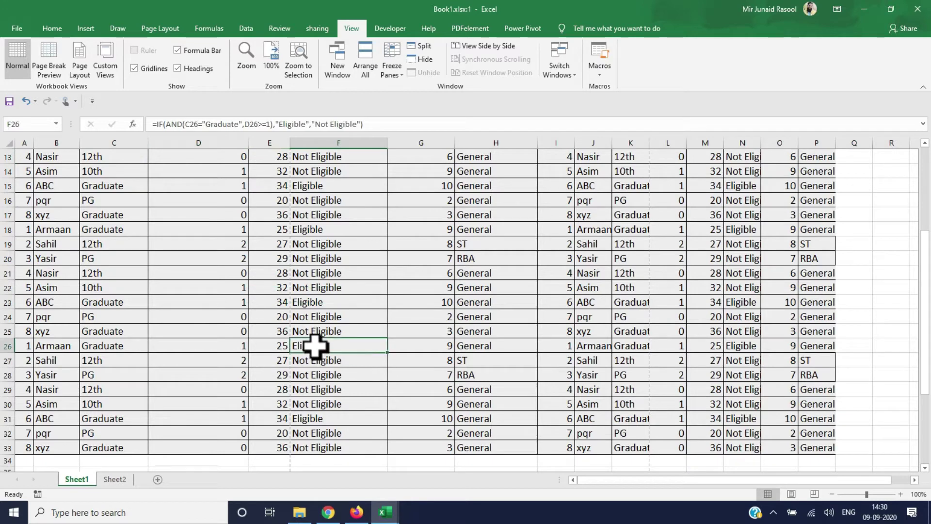
key("Up")
key("Up")
key("Up")
key("Up")
key("Up")
key("Up")
key("Up")
key("Up")
key("Up")
key("Up")
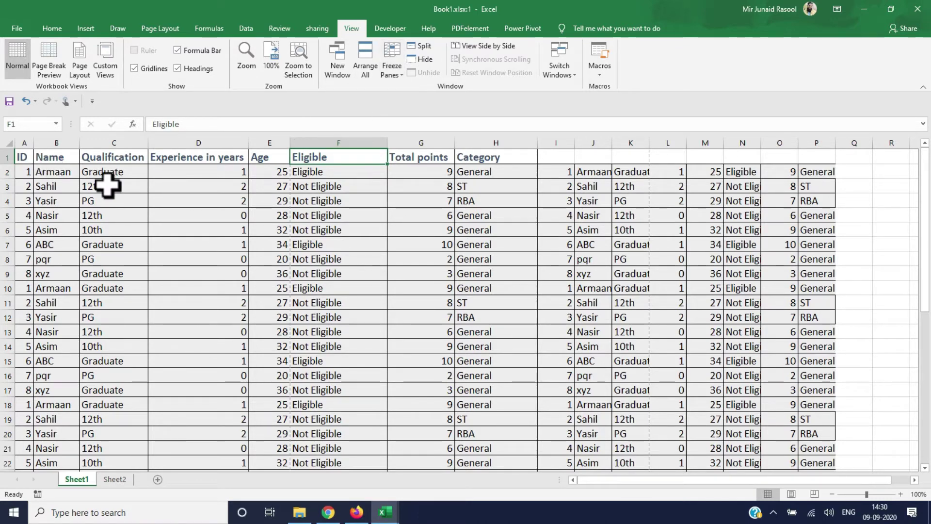
left_click(52, 173)
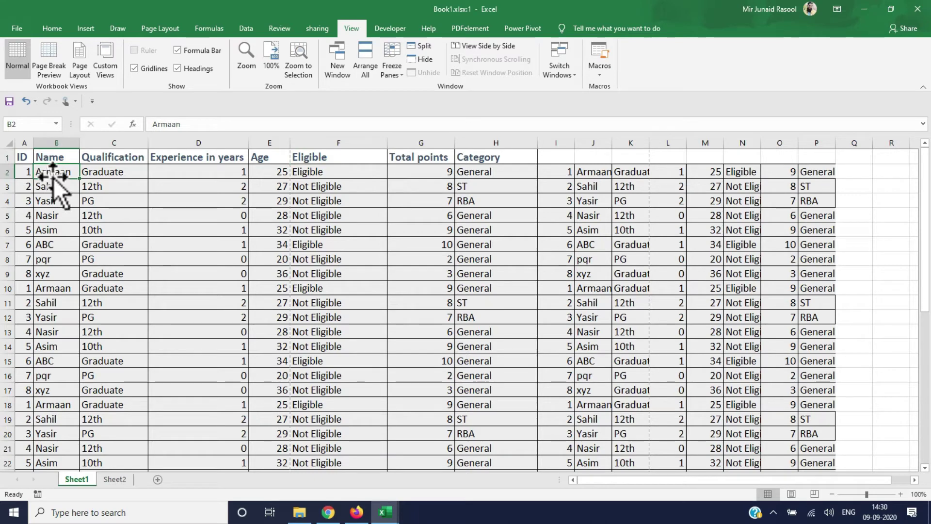
Step: Freeze panes at B2 and move down the Name column past the table's end
left_click(391, 67)
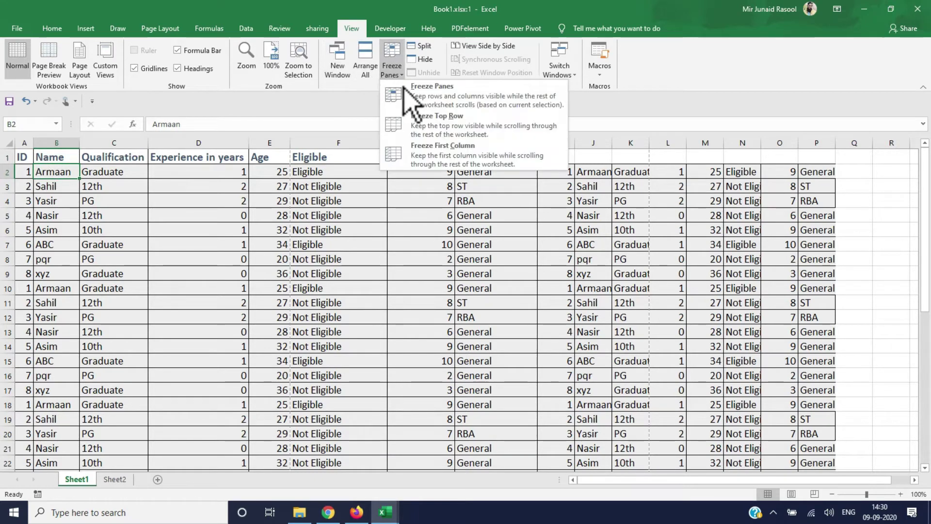
left_click(400, 91)
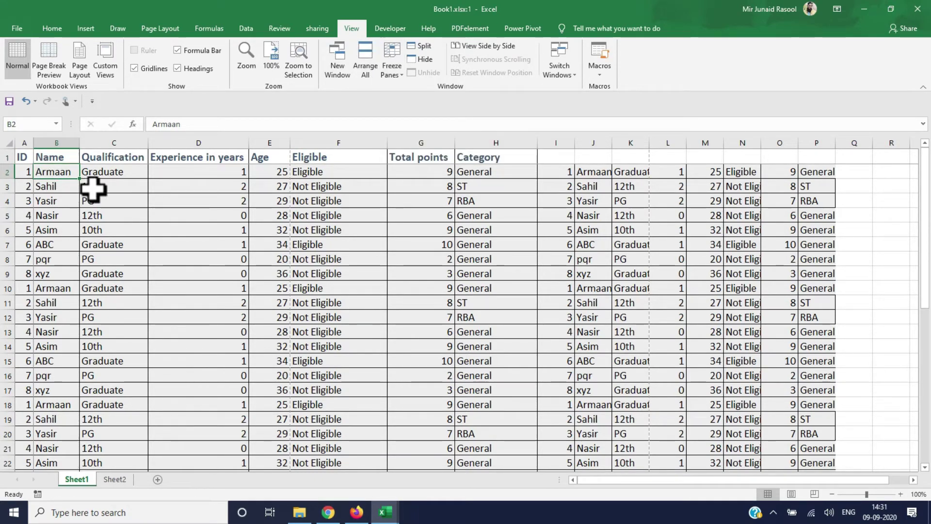
key("Down")
key("Down")
key("Down")
key("Down")
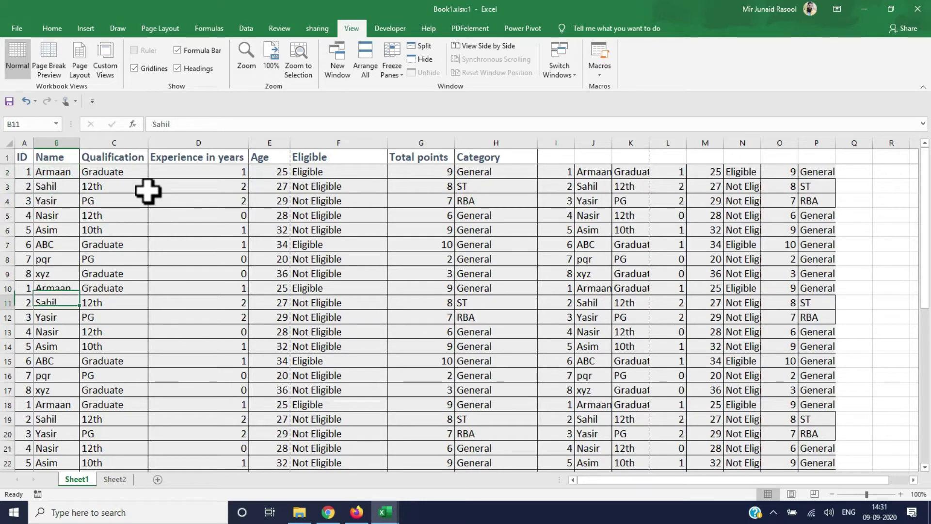
key("Down")
key("Down")
key("Down")
key("Down")
key("Down")
key("Down")
key("Down")
key("Down")
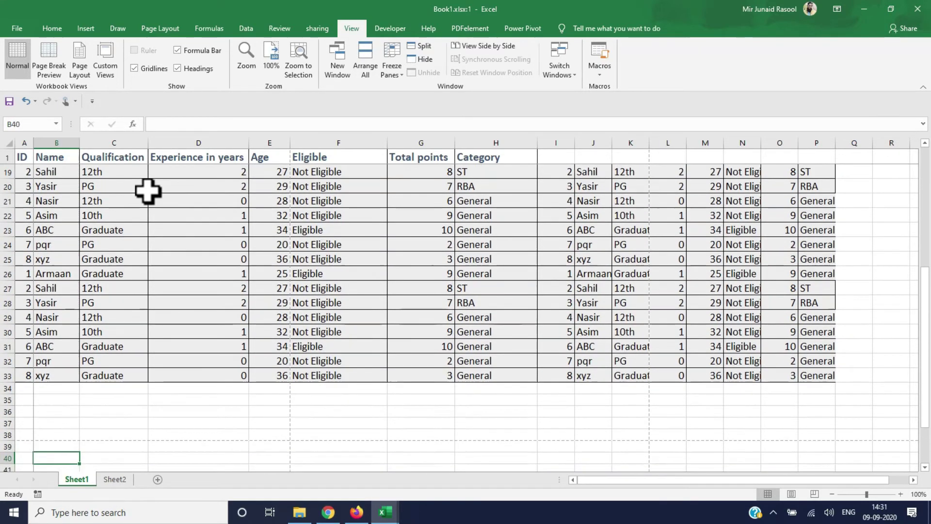
key("Down")
key("Down")
key("Down")
key("Down")
key("Down")
key("Down")
key("Down")
key("Down")
key("Down")
key("Down")
key("Down")
key("Down")
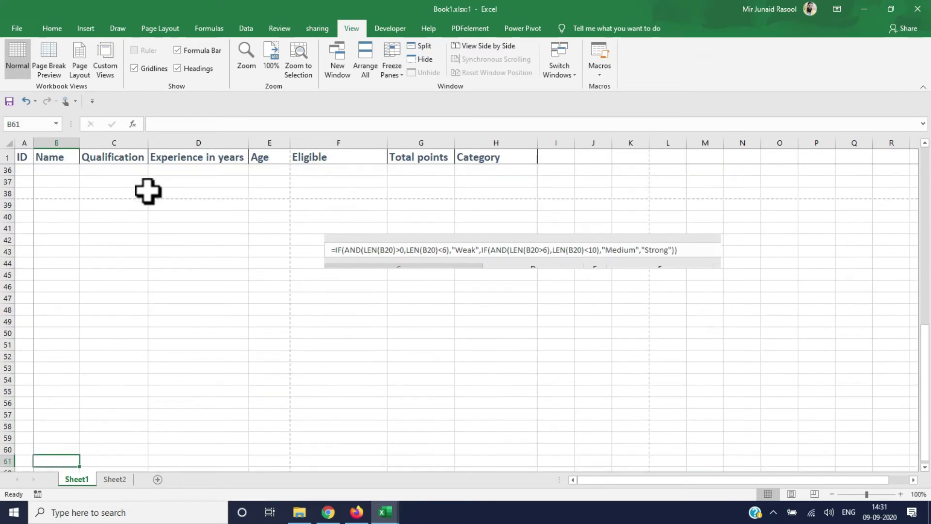
key("Down")
key("Down")
key("Down")
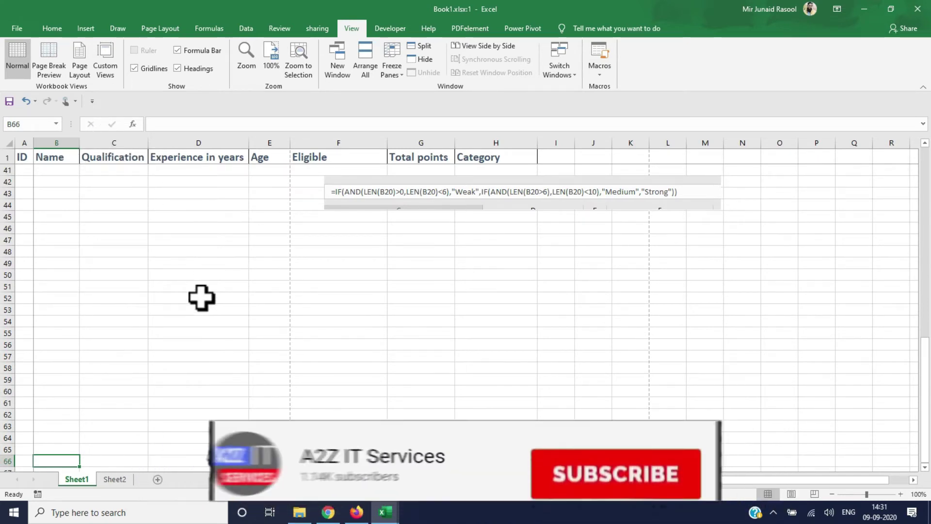
Step: Move far right along the sheet to confirm the ID column stays frozen
left_click(192, 313)
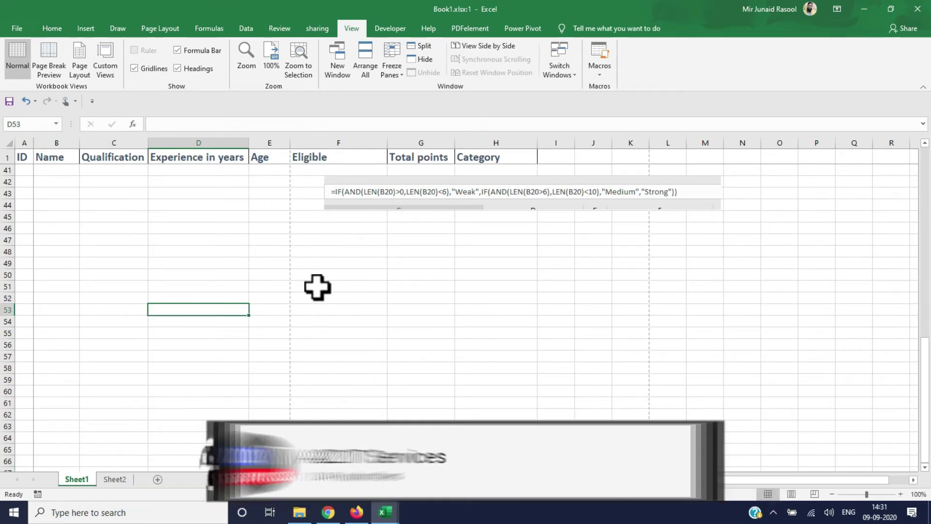
key("Up")
key("Up")
key("Up")
key("Up")
key("Up")
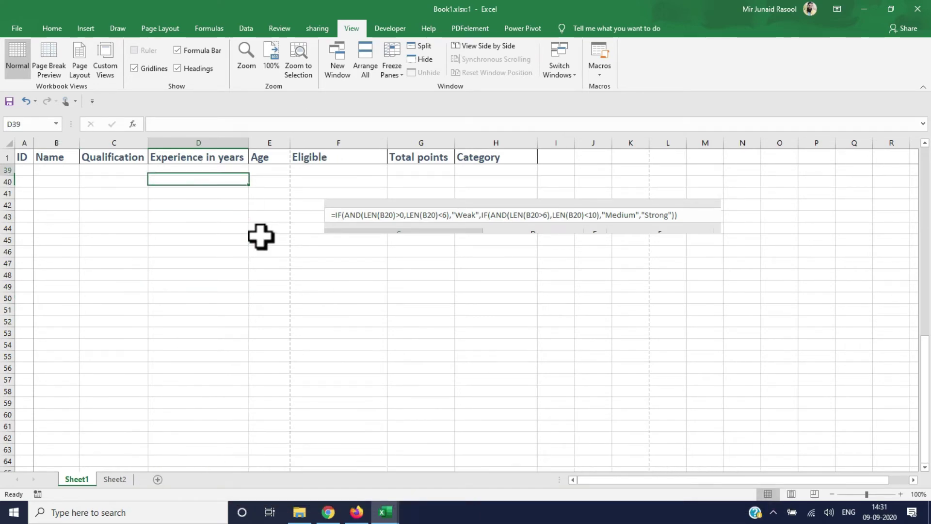
key("Up")
key("Up")
key("Up")
key("Up")
key("Up")
key("Up")
key("Up")
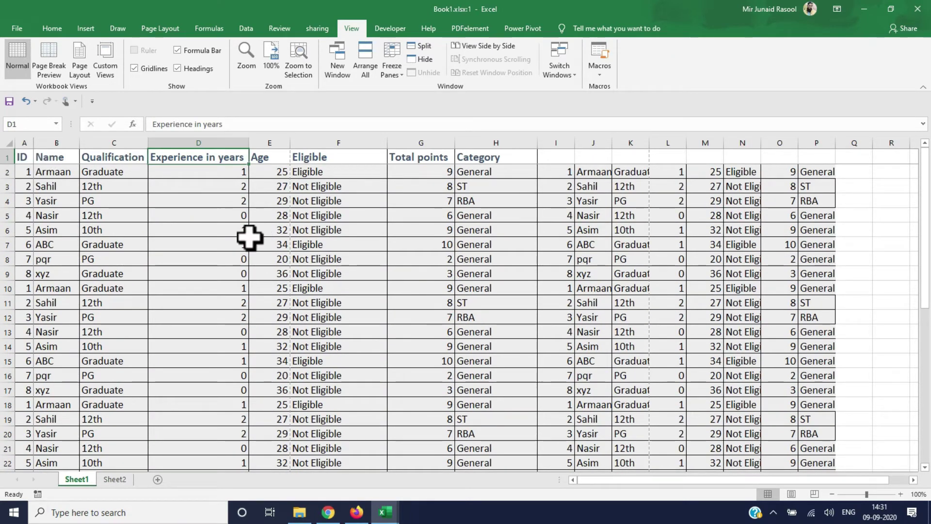
key("Right")
key("Right")
key("Right")
key("Right")
key("Right")
key("Right")
key("Right")
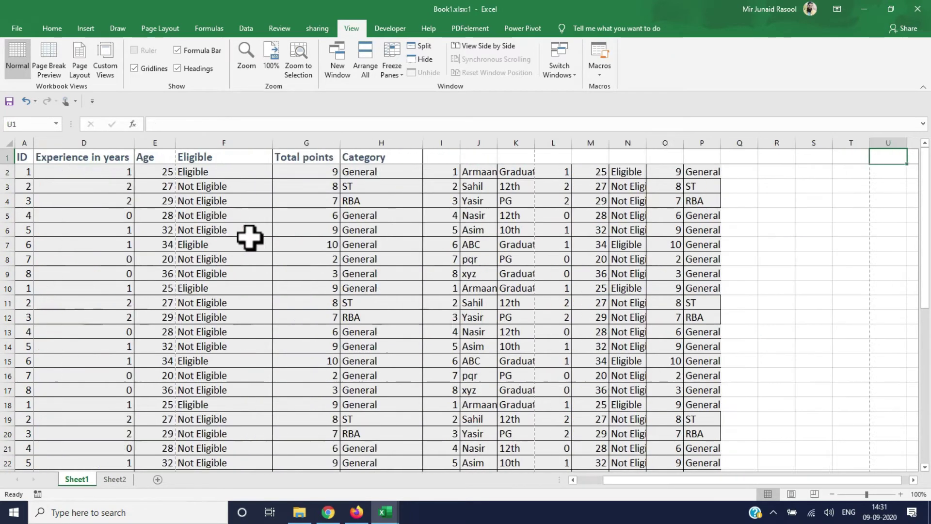
key("Right")
key("Right")
key("Right")
key("Right")
key("Right")
key("Right")
key("Right")
key("Right")
key("Right")
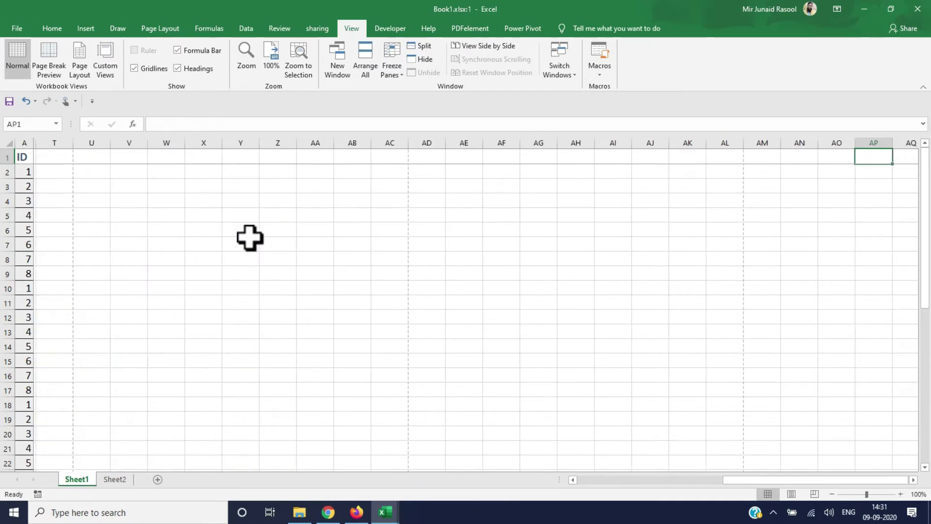
key("Right")
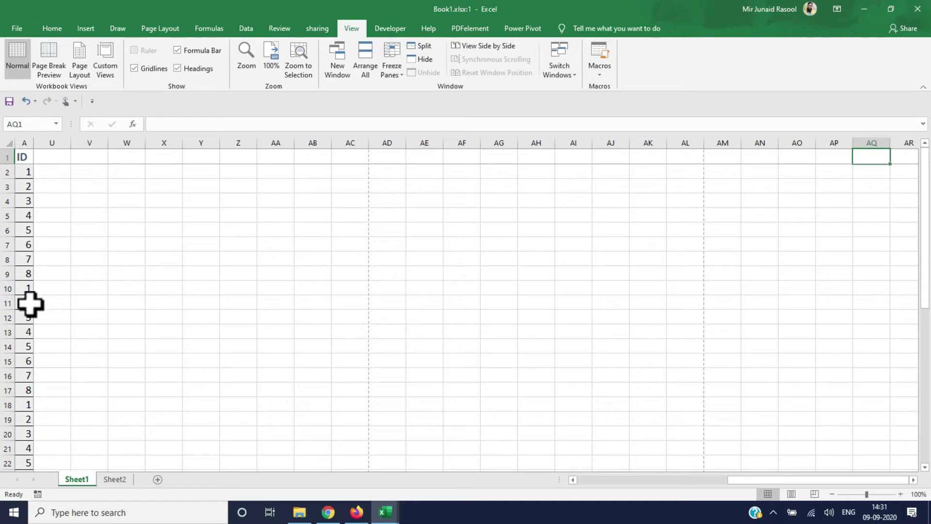
left_click(256, 269)
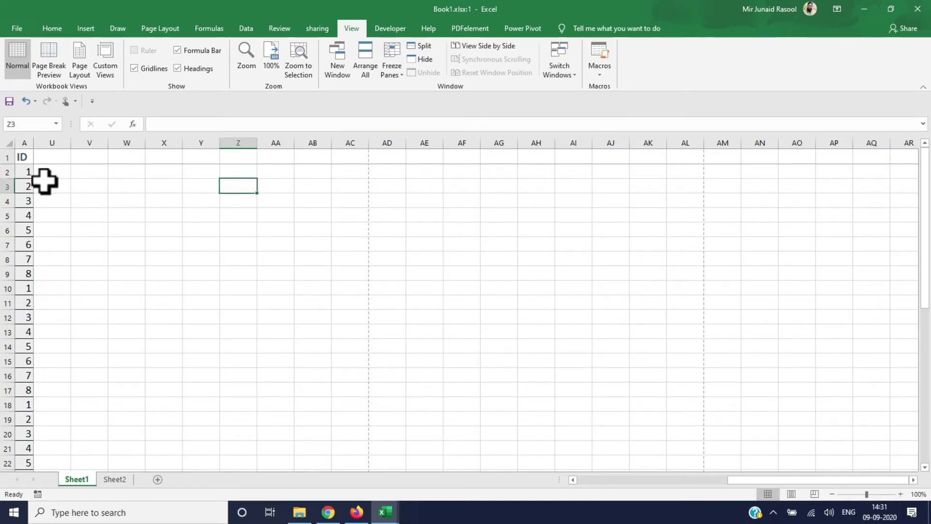
Step: Return to A1 and then B2, and bring up the Freeze Panes options
key("Left")
key("Left")
key("Left")
key("Left")
key("Left")
key("Left")
key("Left")
key("Left")
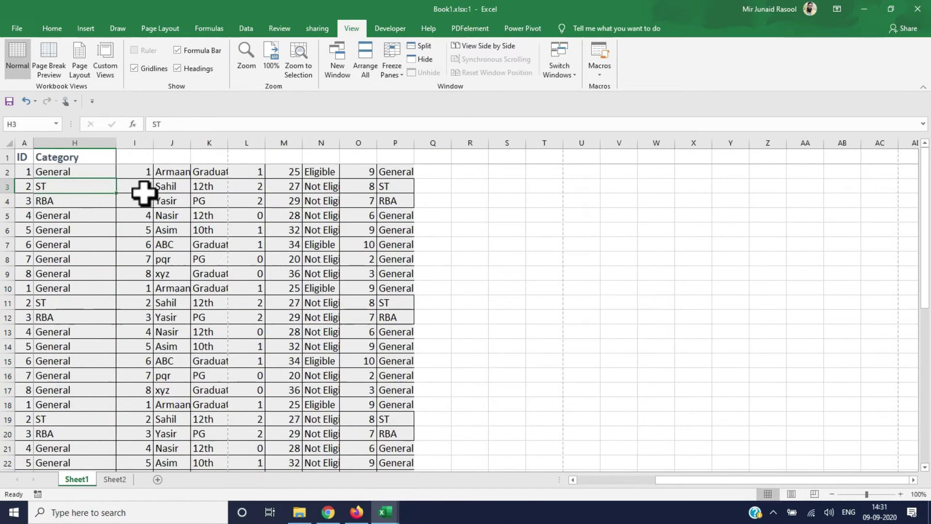
key("Up")
key("Up")
key("Right")
key("Down")
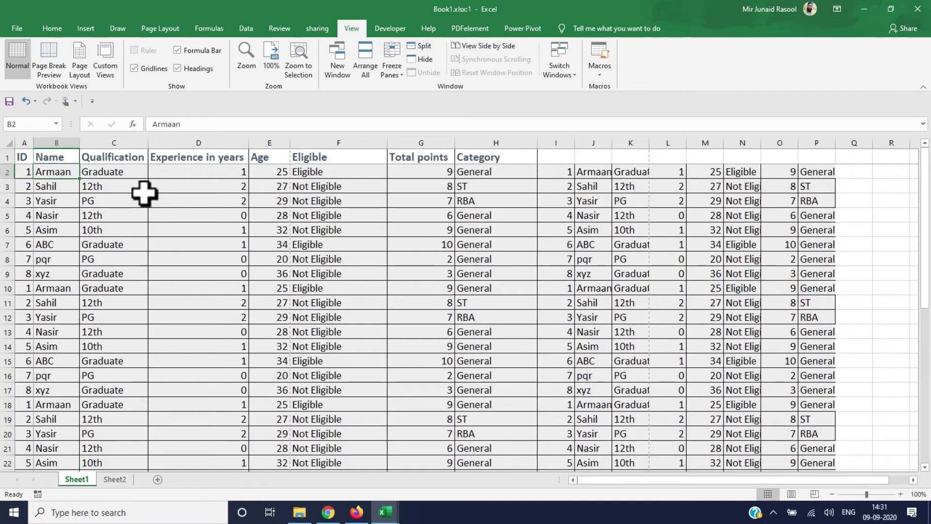
left_click(396, 77)
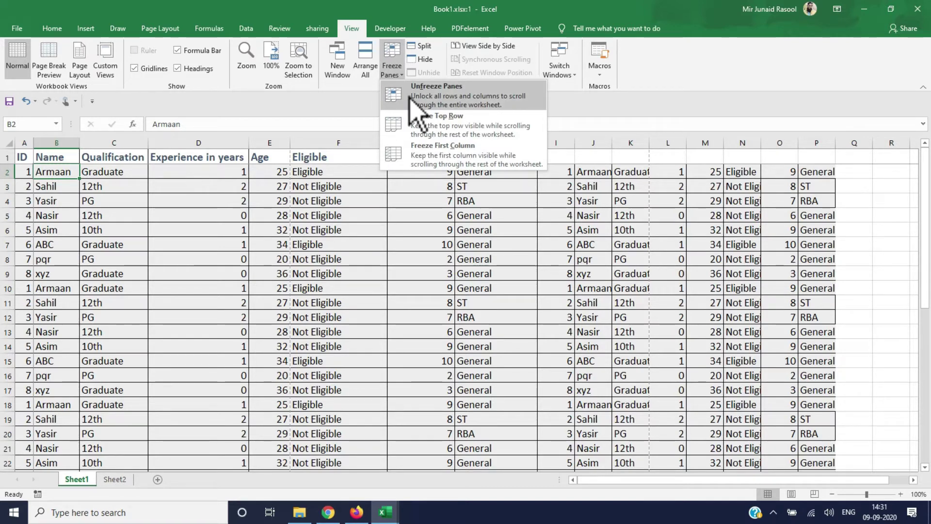
Step: Unfreeze the panes, then select cells E8, D10 and D16
left_click(409, 97)
left_click(388, 72)
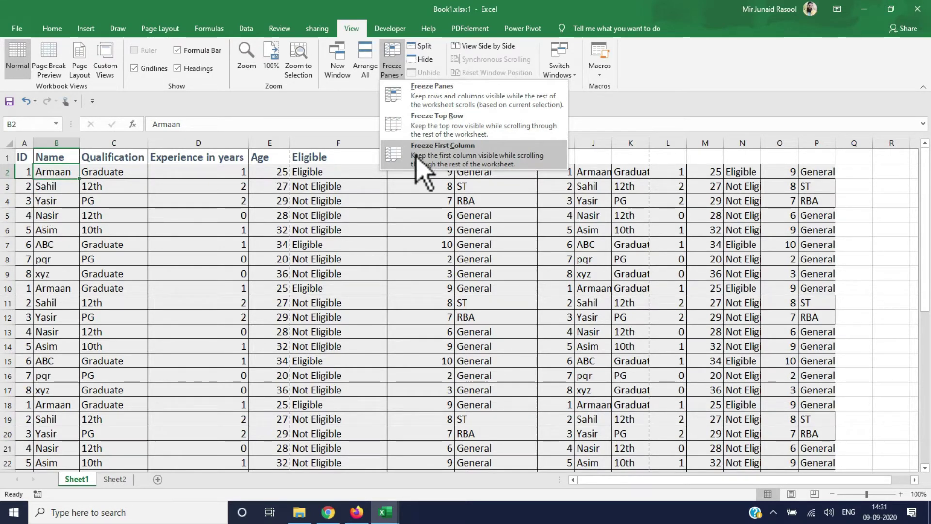
left_click(298, 212)
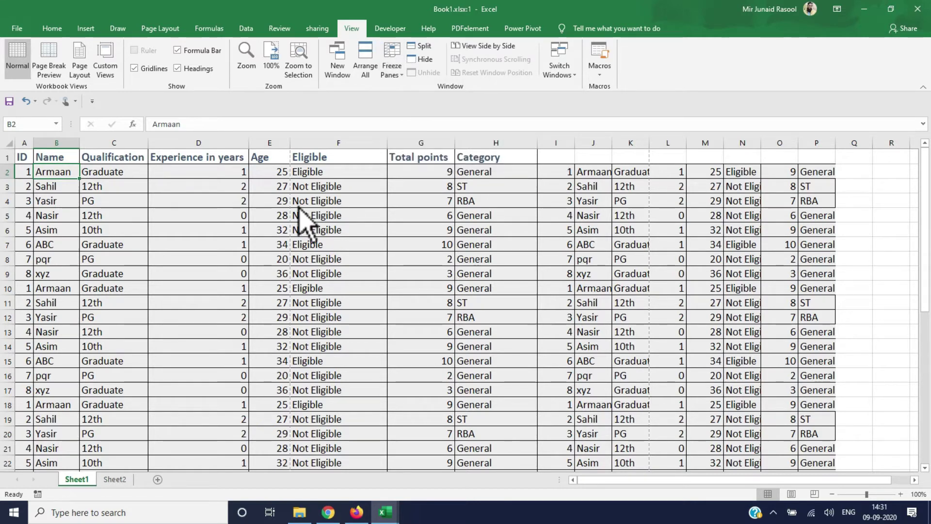
left_click(280, 257)
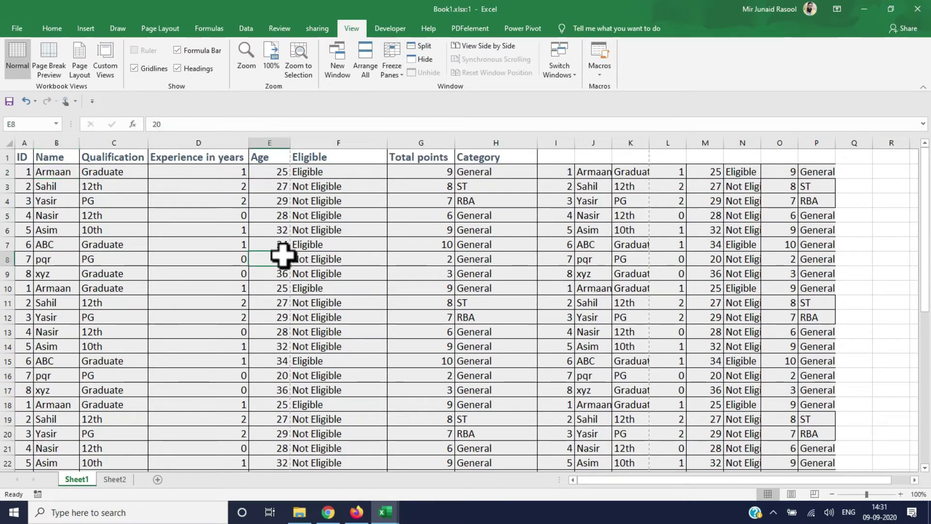
left_click(184, 287)
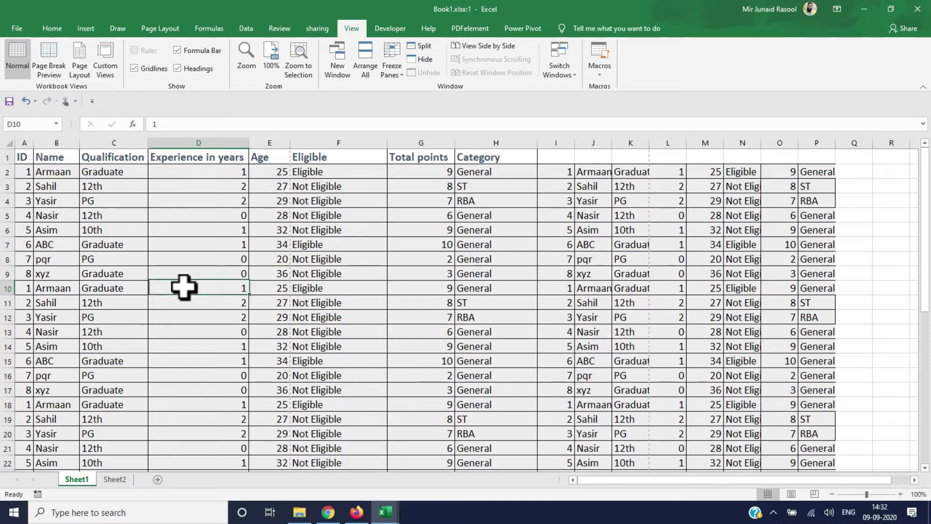
left_click(206, 372)
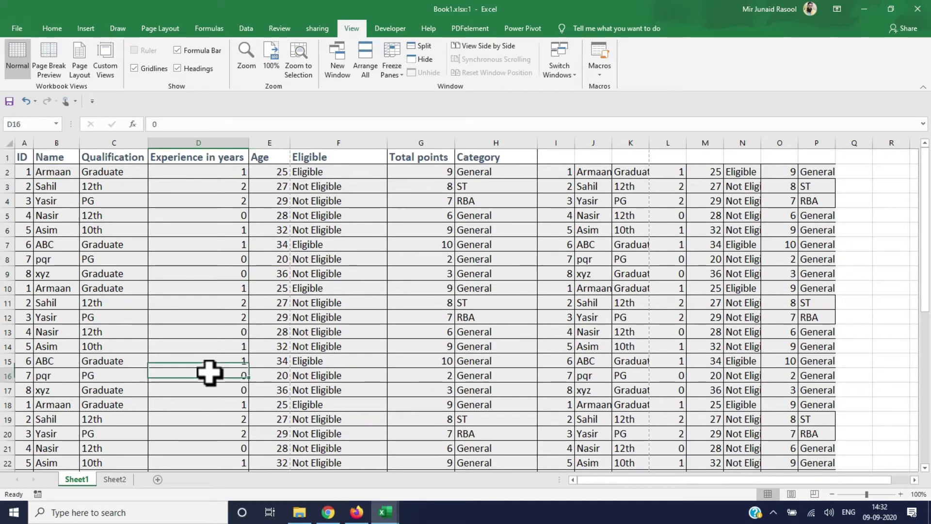
left_click(422, 47)
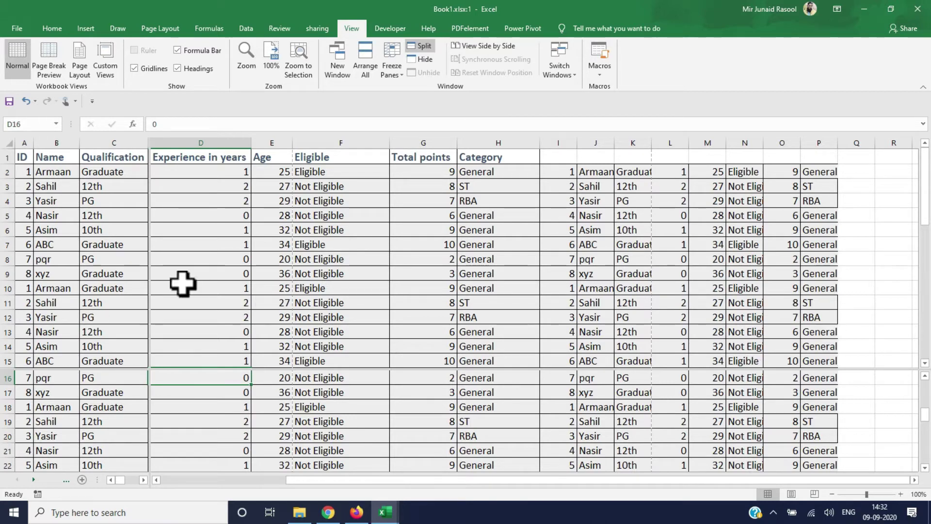
key("Down")
key("Down")
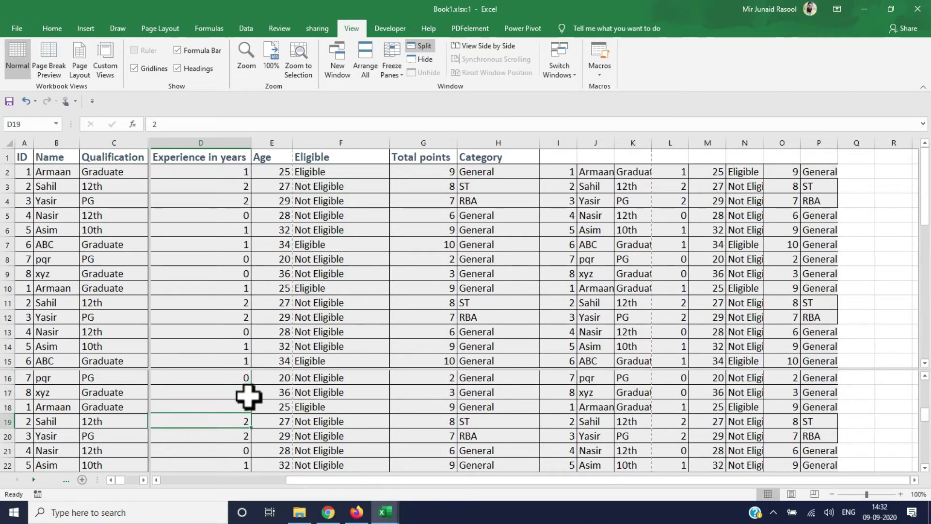
key("Down")
key("Down")
key("Down")
key("Down")
key("Down")
key("Down")
key("Down")
key("Down")
key("Down")
key("Down")
key("Down")
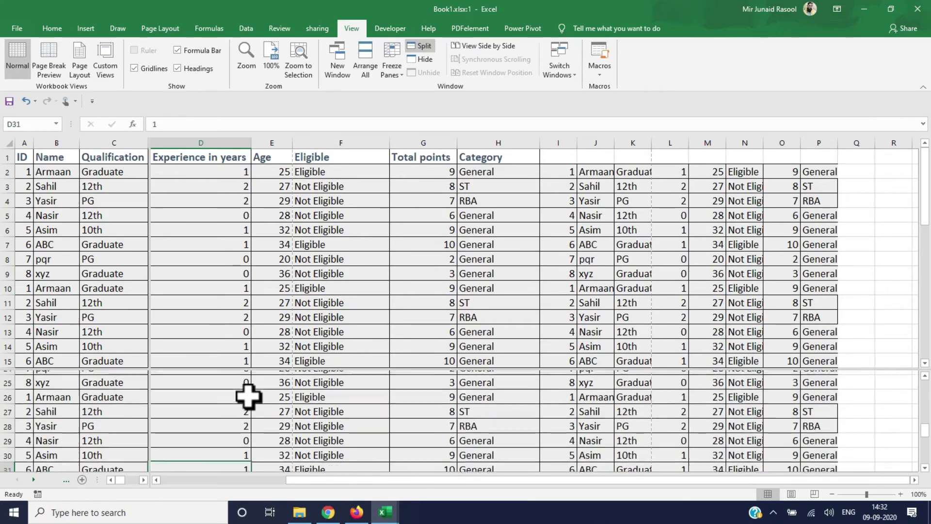
key("Down")
key("Down")
key("Down")
key("Down")
key("Down")
key("Down")
key("Up")
key("Up")
key("Up")
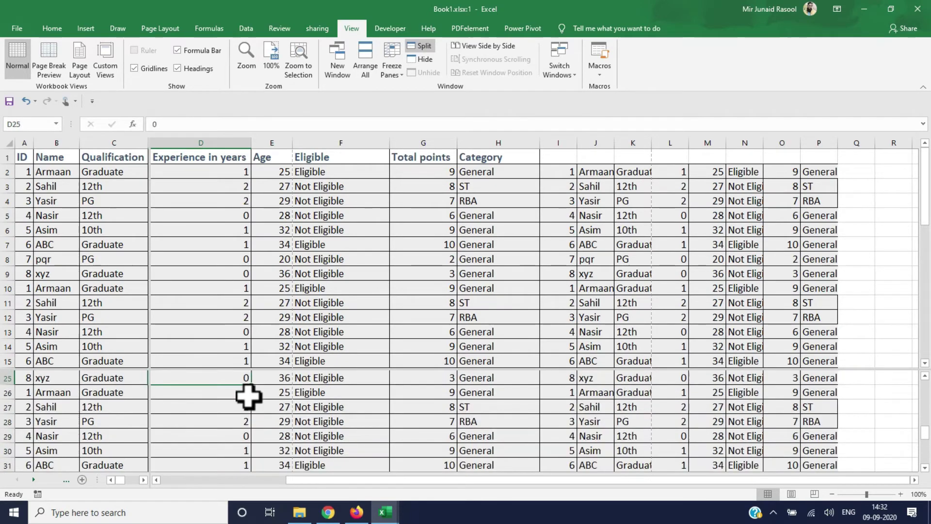
key("Up")
key("Up")
key("Up")
key("Up")
key("Up")
key("Up")
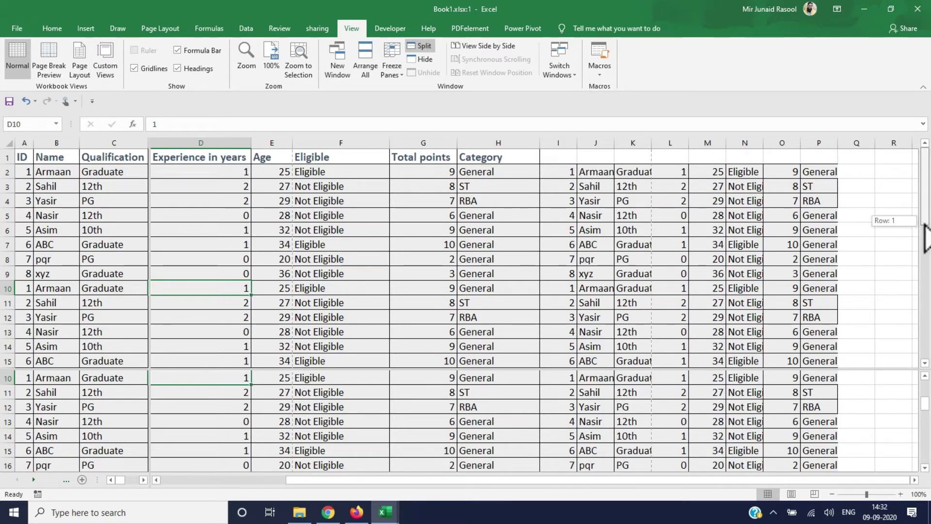
mouse_move(926, 237)
left_mouse_down()
mouse_move(927, 271)
mouse_move(925, 213)
left_mouse_up()
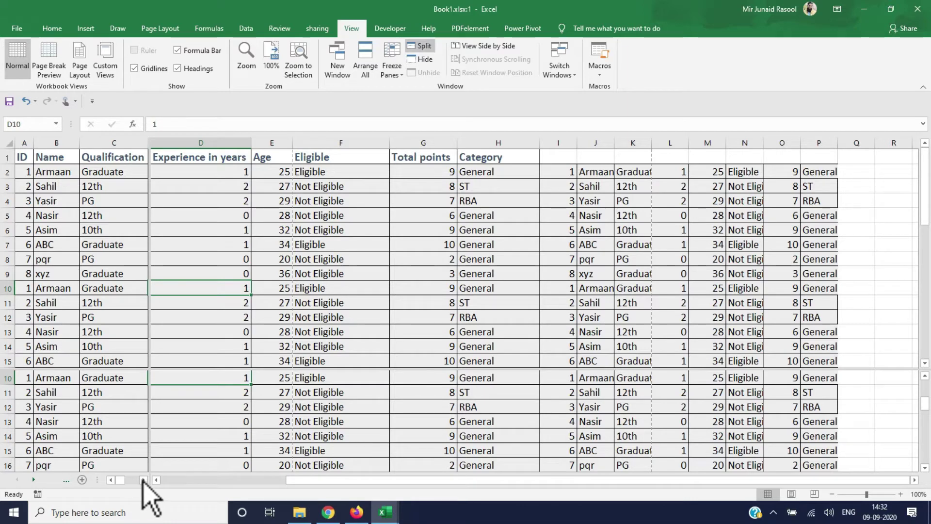
left_click_drag(143, 480, 184, 485)
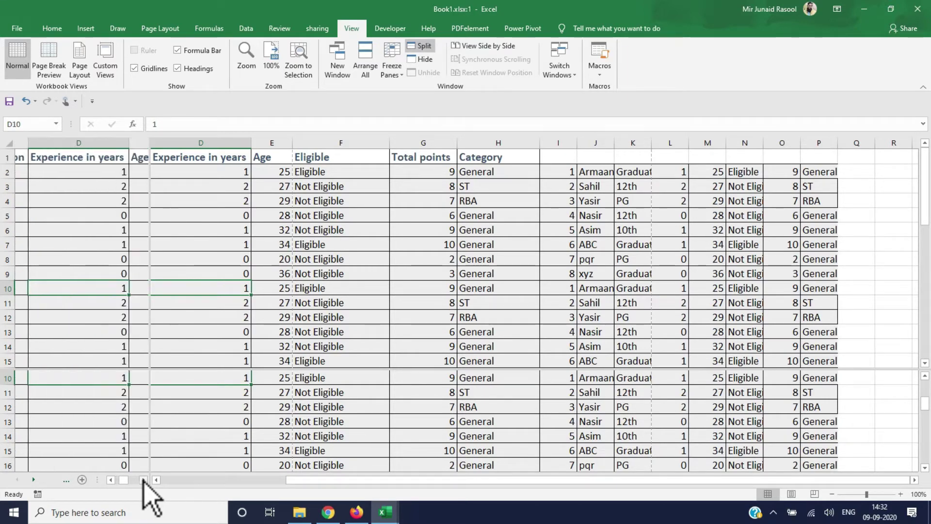
left_click(178, 480)
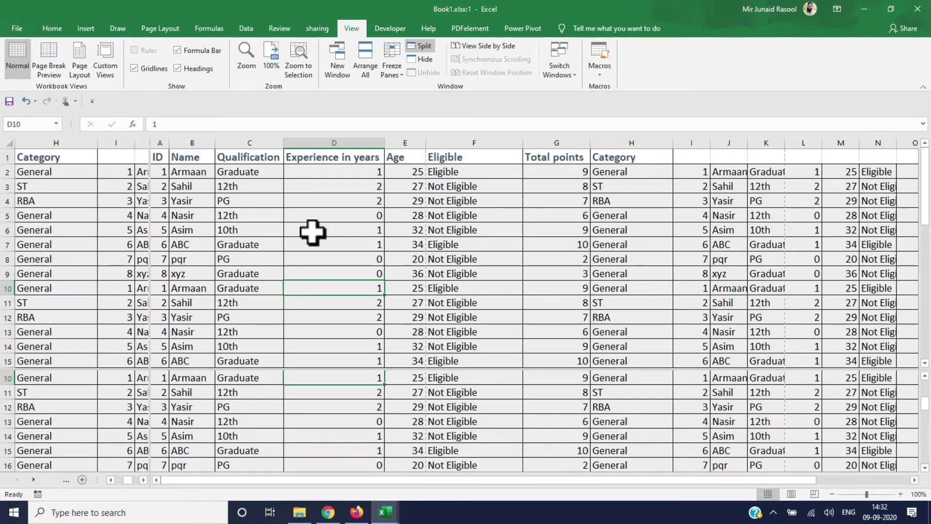
left_click(420, 45)
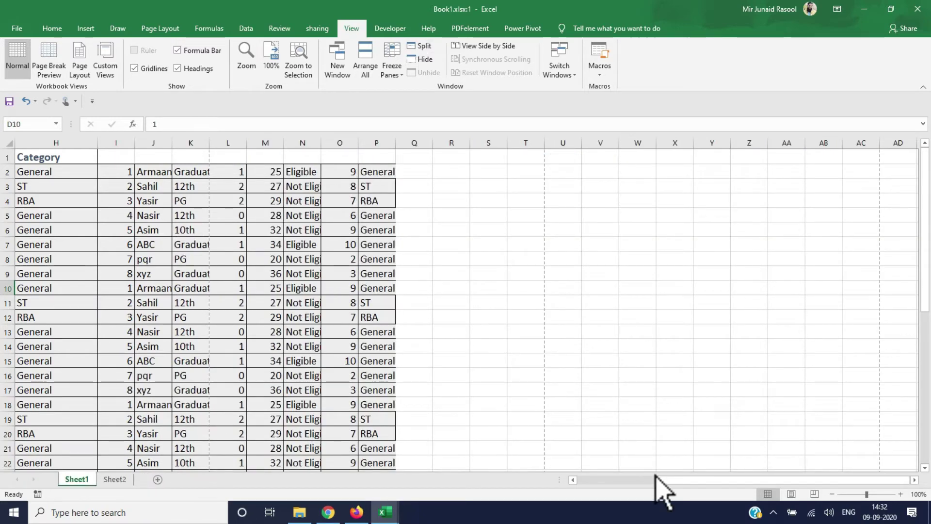
left_click_drag(655, 479, 577, 480)
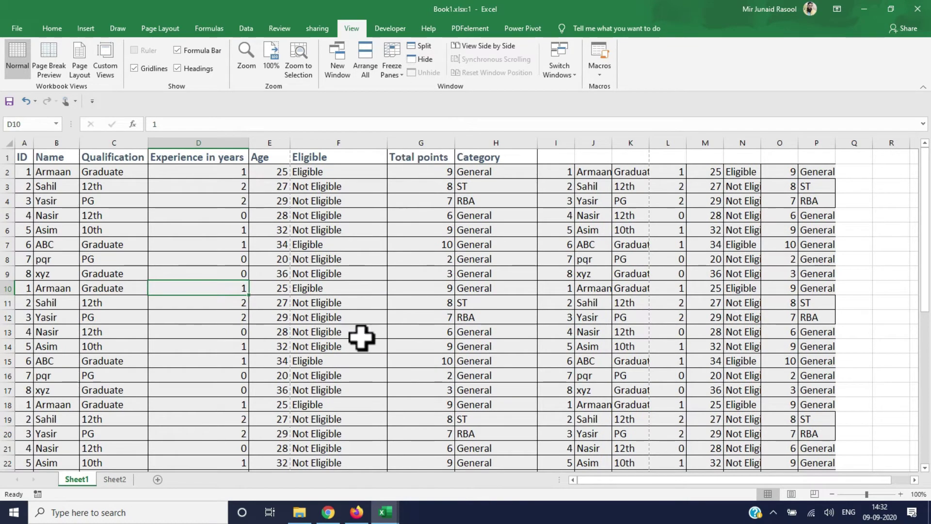
left_click(384, 514)
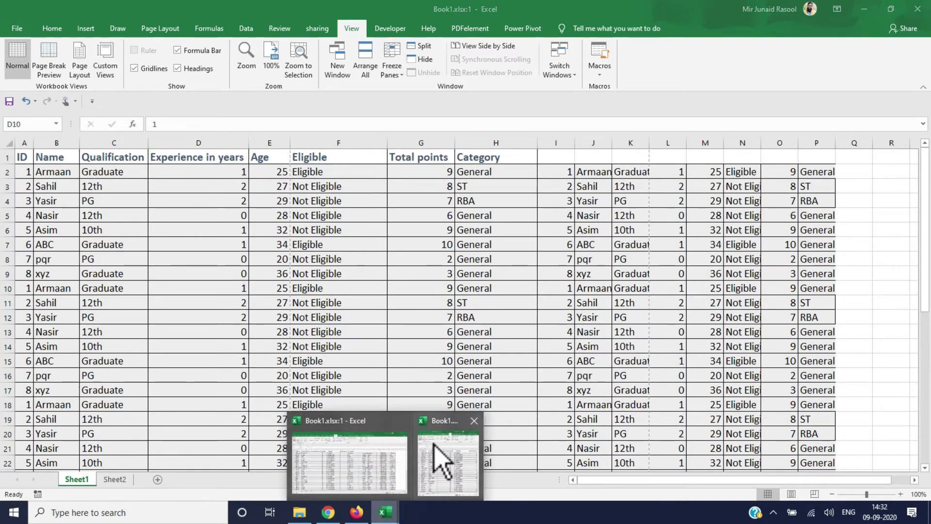
left_click(420, 59)
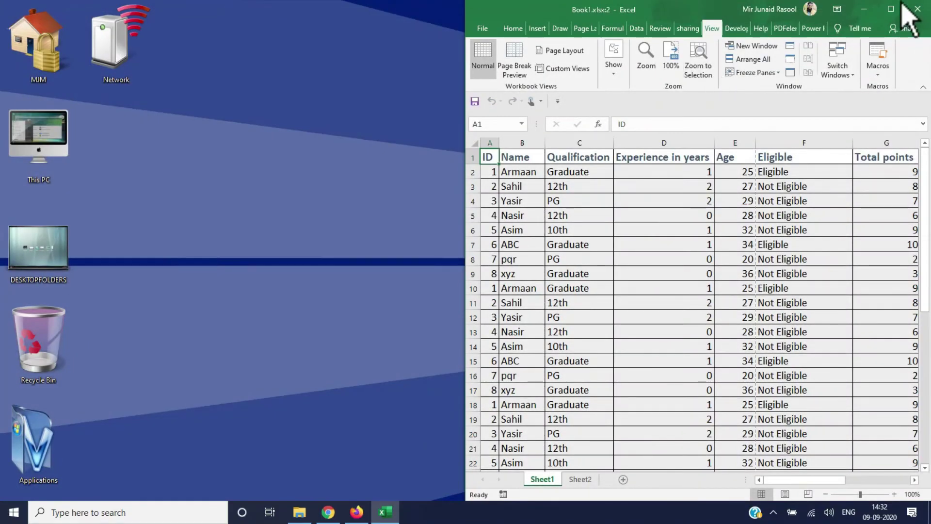
left_click(896, 7)
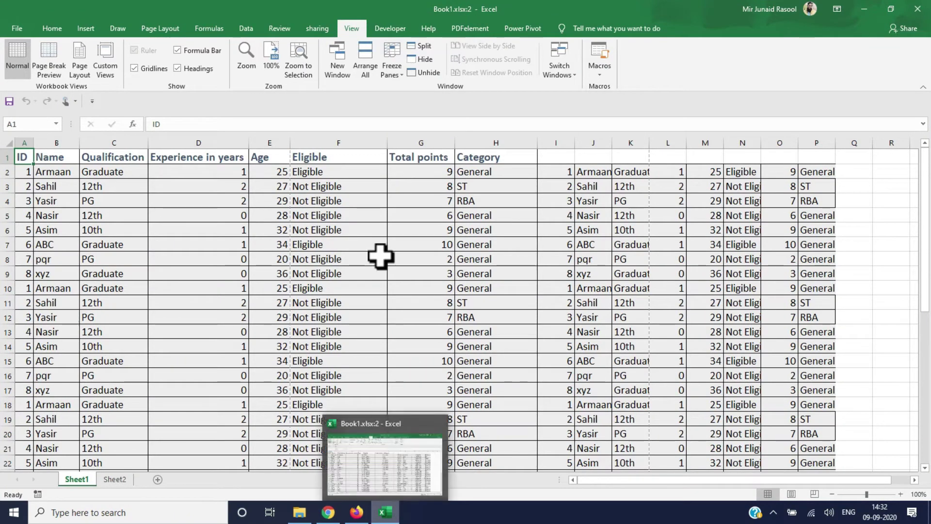
left_click(427, 73)
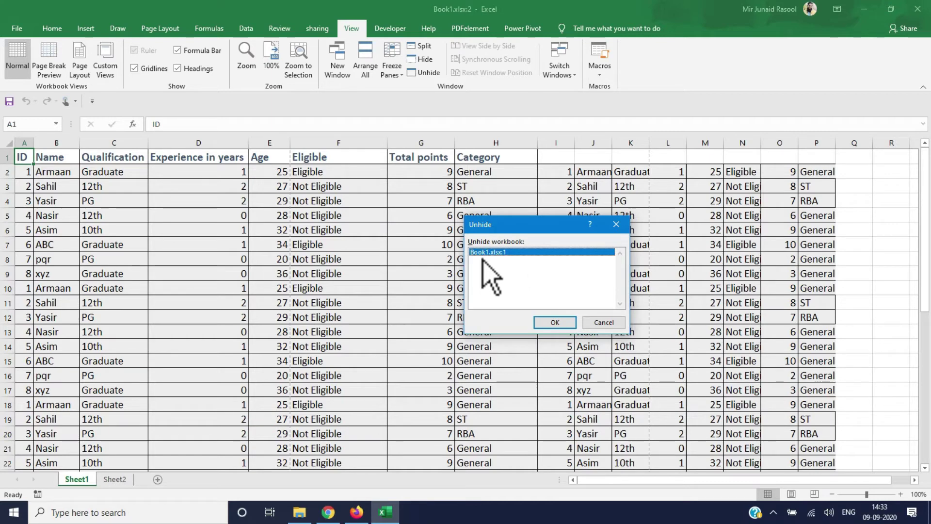
left_click(555, 323)
left_click(380, 513)
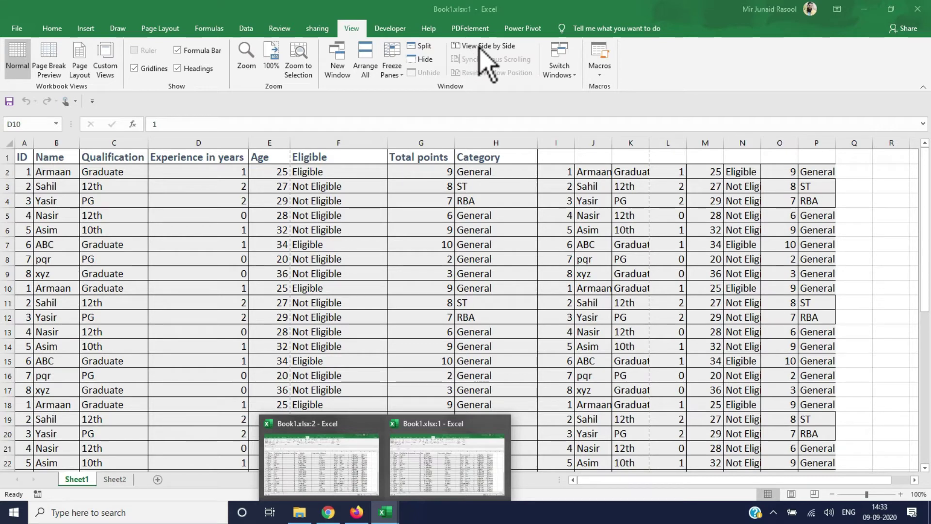
left_click(282, 260)
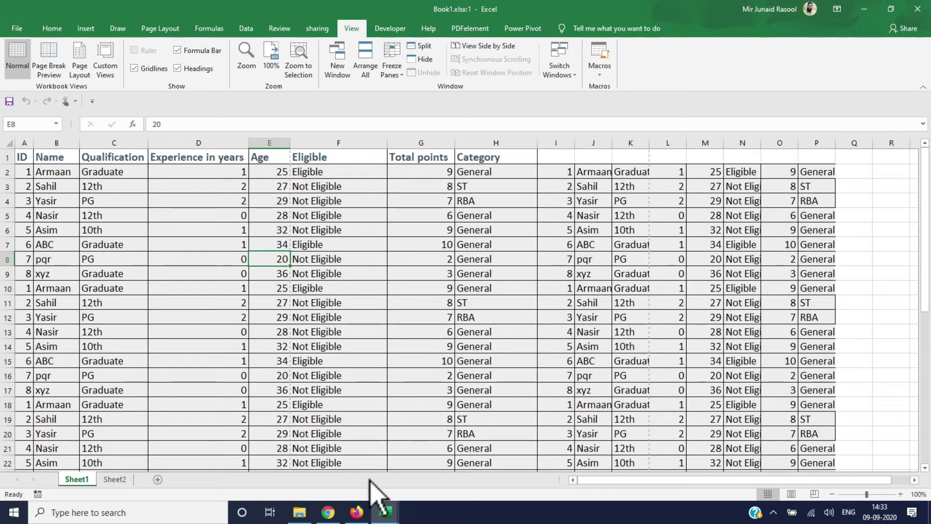
Step: Arrange Book1.xlsx:1 on the left half and Book1.xlsx:2 on the right, side by side
left_click(386, 512)
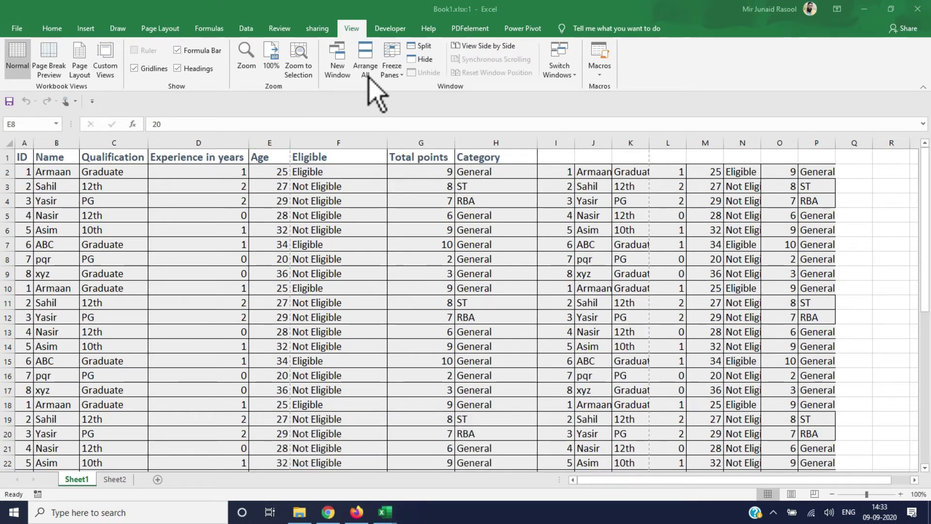
left_click(473, 47)
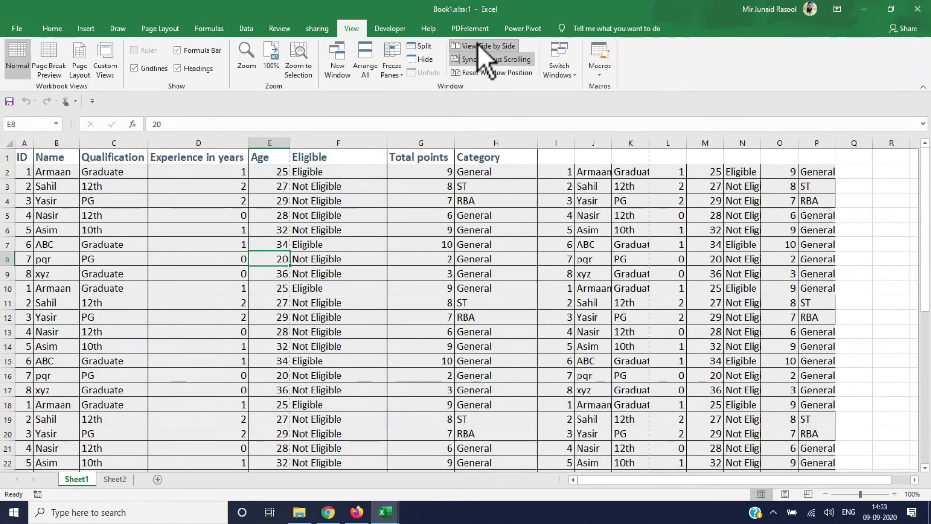
left_click(487, 46)
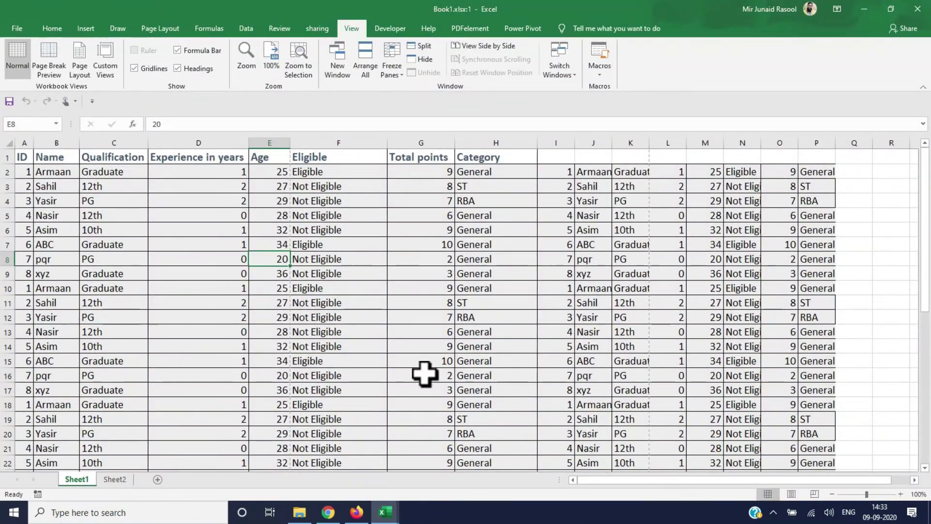
left_click(470, 49)
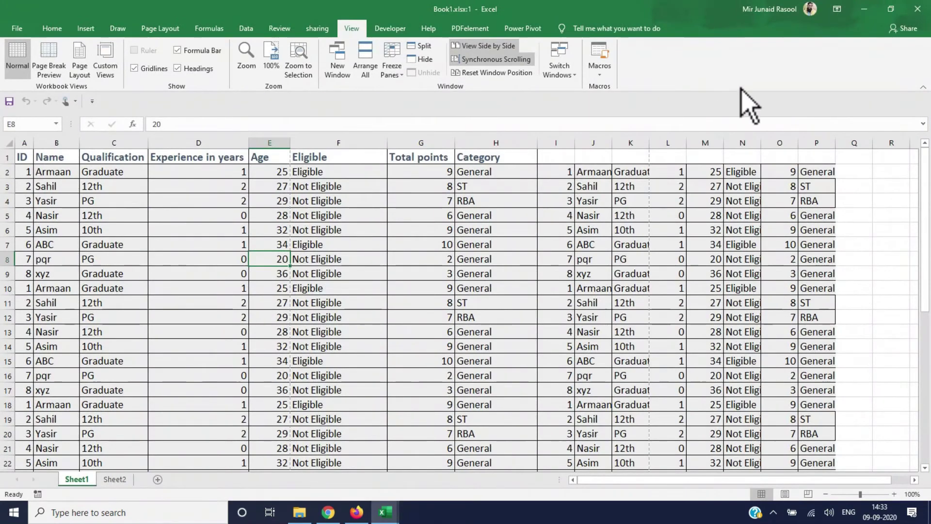
left_click(386, 513)
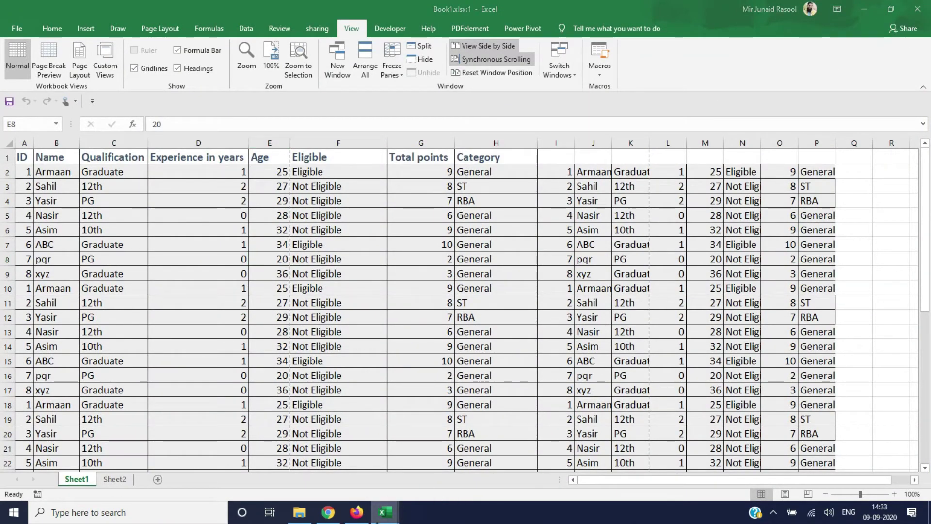
left_click(418, 491)
key("super+Left")
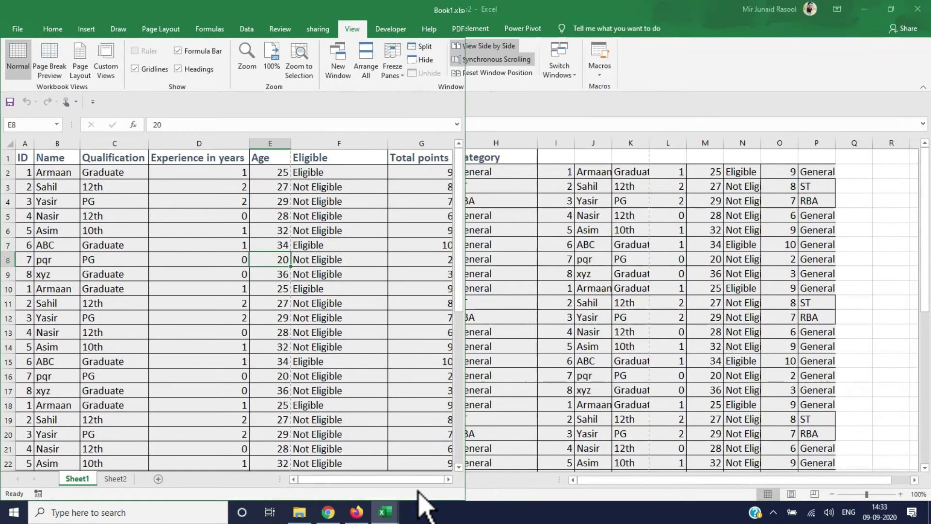
left_click(630, 194)
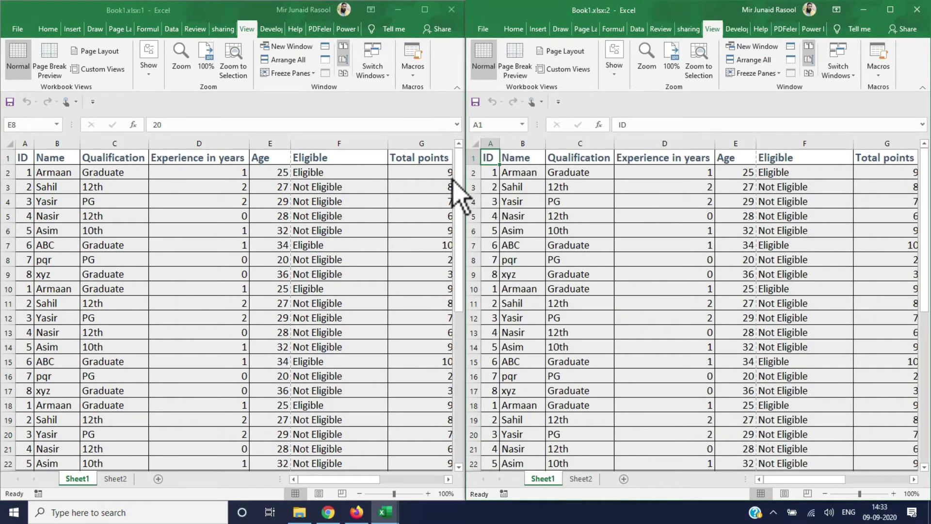
left_click_drag(459, 189, 456, 278)
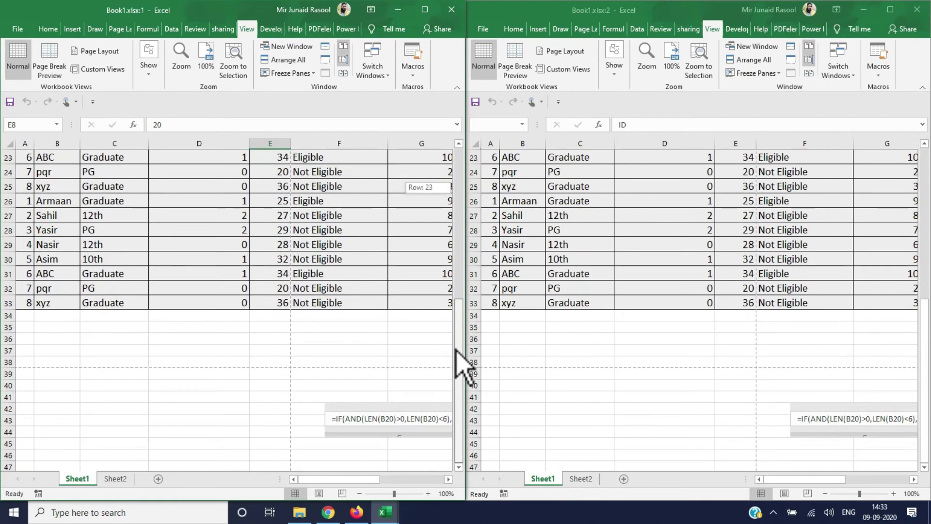
mouse_move(456, 279)
left_mouse_down()
mouse_move(464, 203)
mouse_move(404, 350)
left_mouse_up()
Step: Type fggg at empty cell D37, then maximize the Book1.xlsx:1 window to full screen
left_click(214, 353)
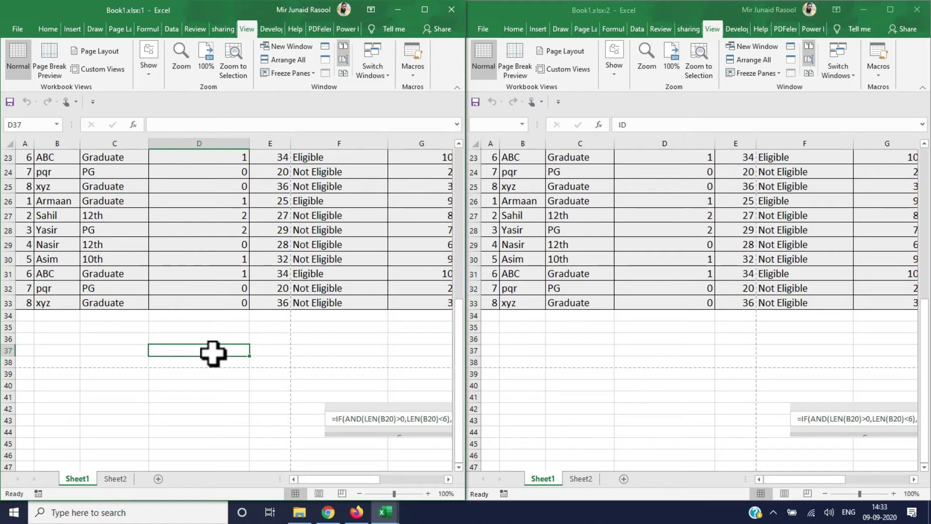
type("fggg")
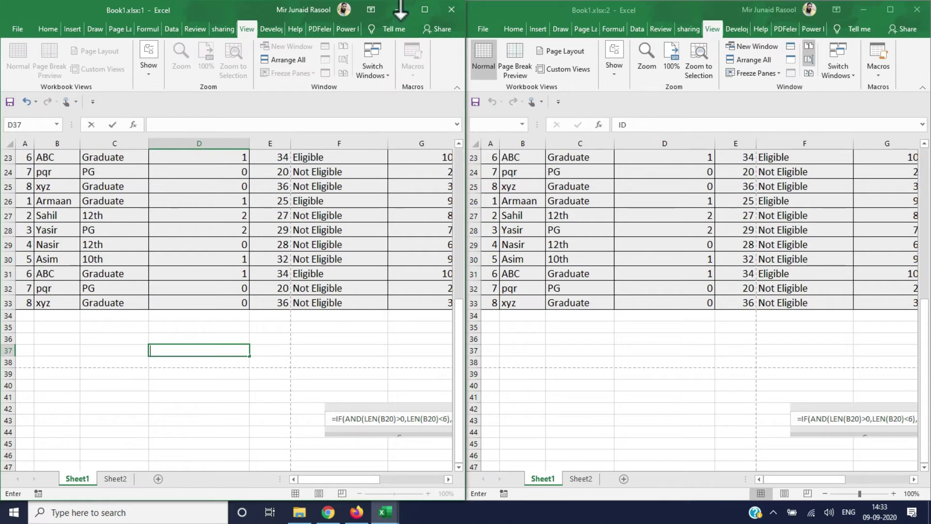
left_click(424, 10)
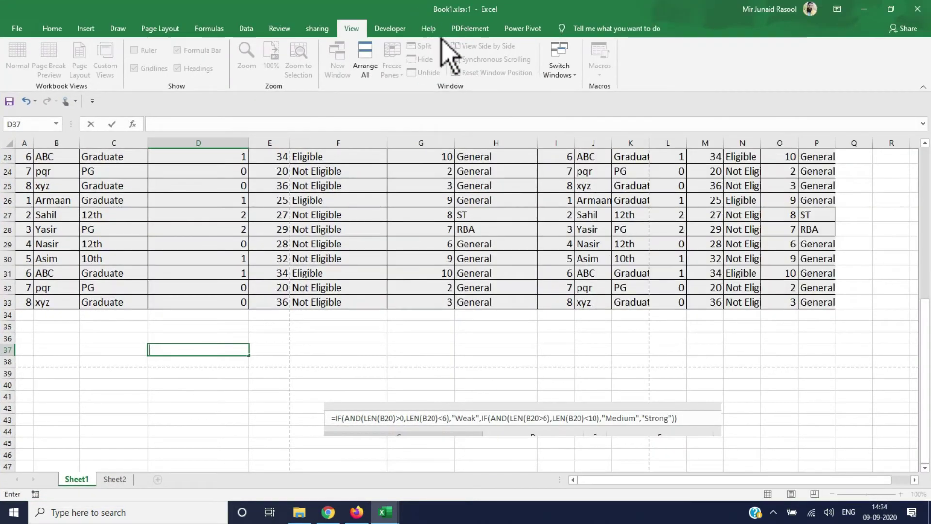
left_click(368, 207)
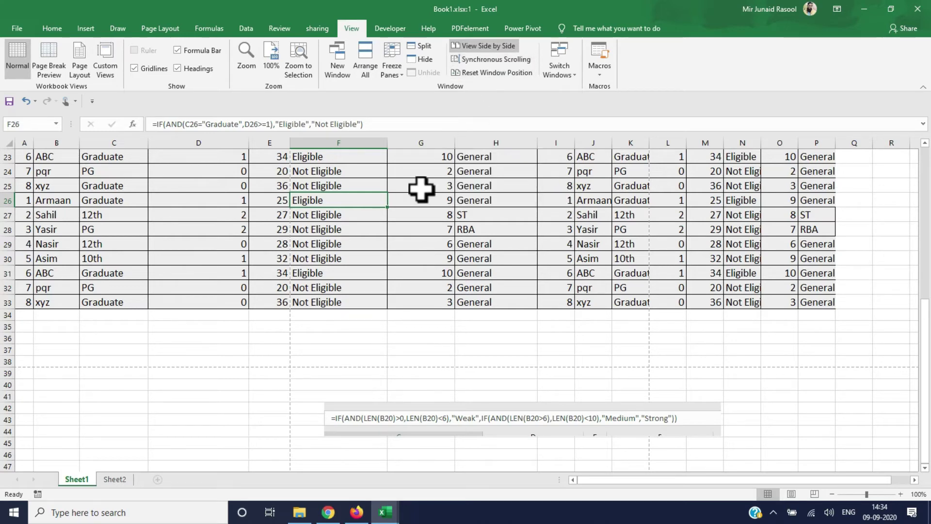
left_click(478, 73)
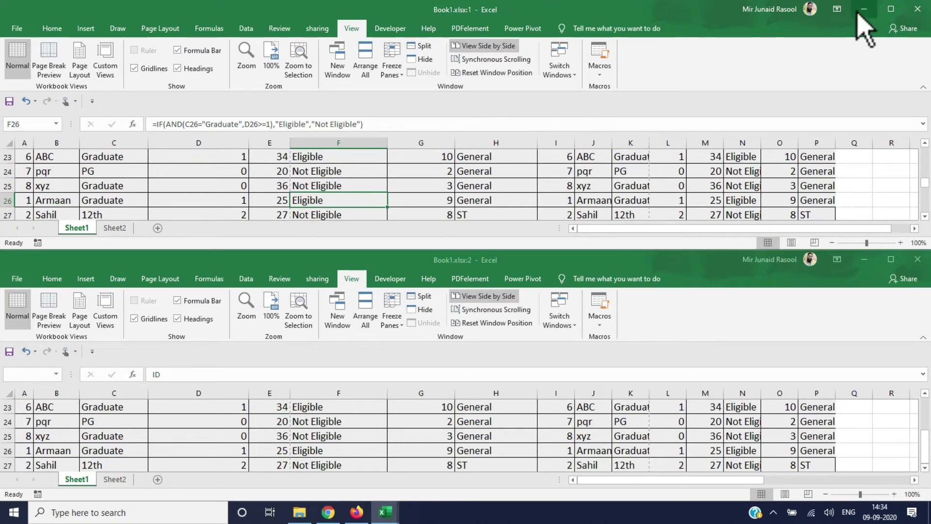
left_click(891, 9)
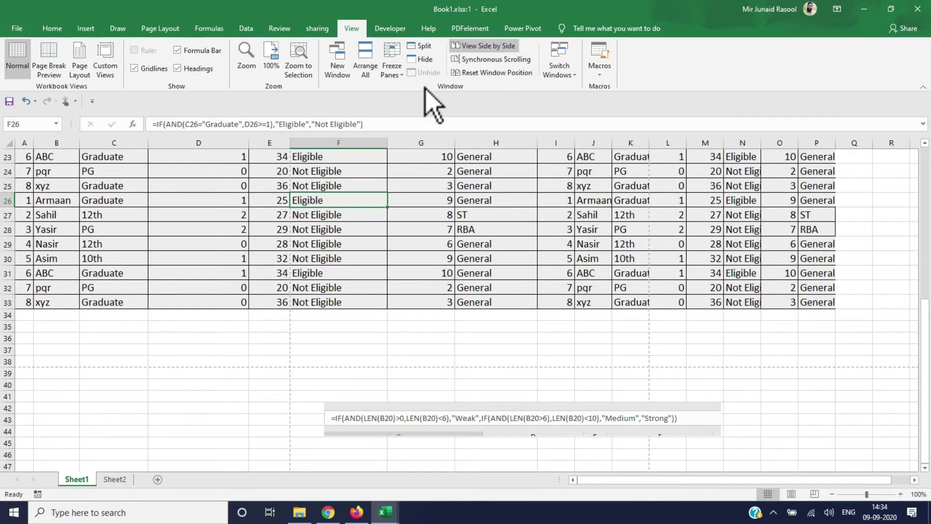
left_click(476, 275)
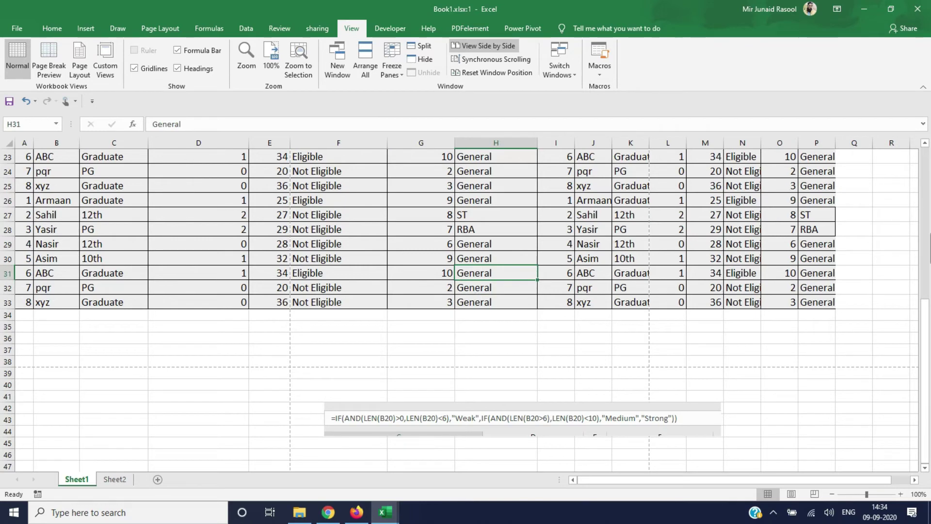
left_click_drag(924, 303, 927, 207)
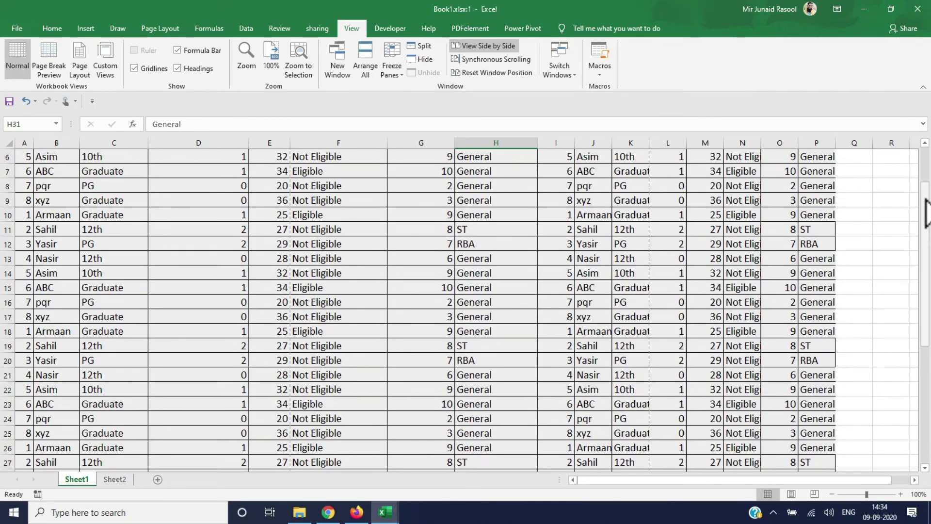
left_click(559, 68)
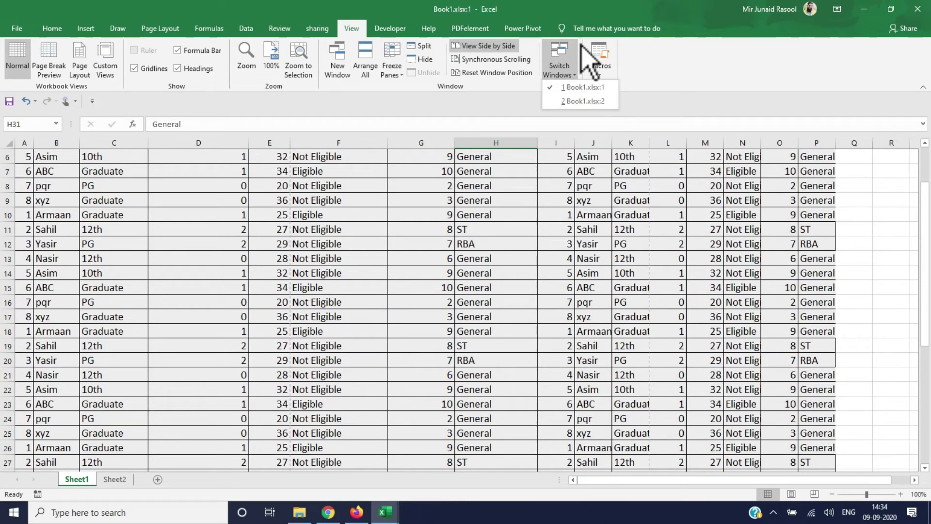
left_click(583, 101)
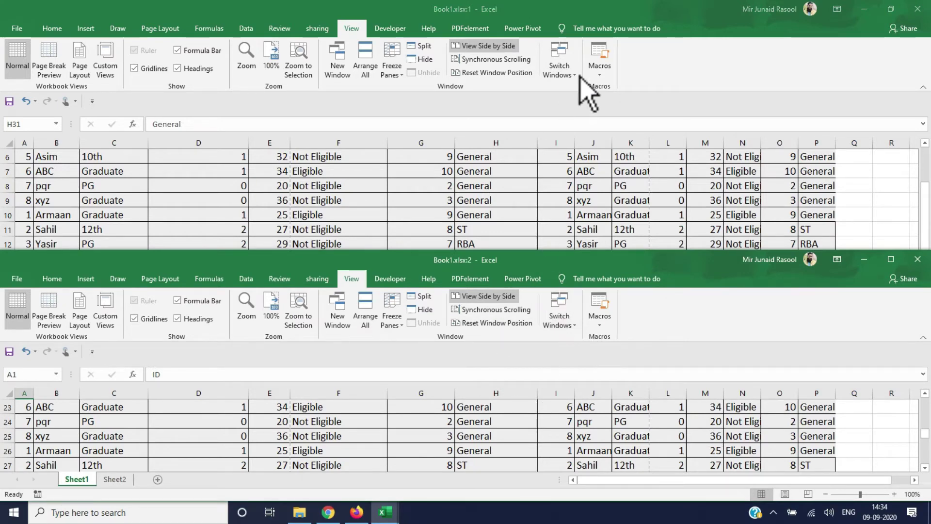
left_click(560, 73)
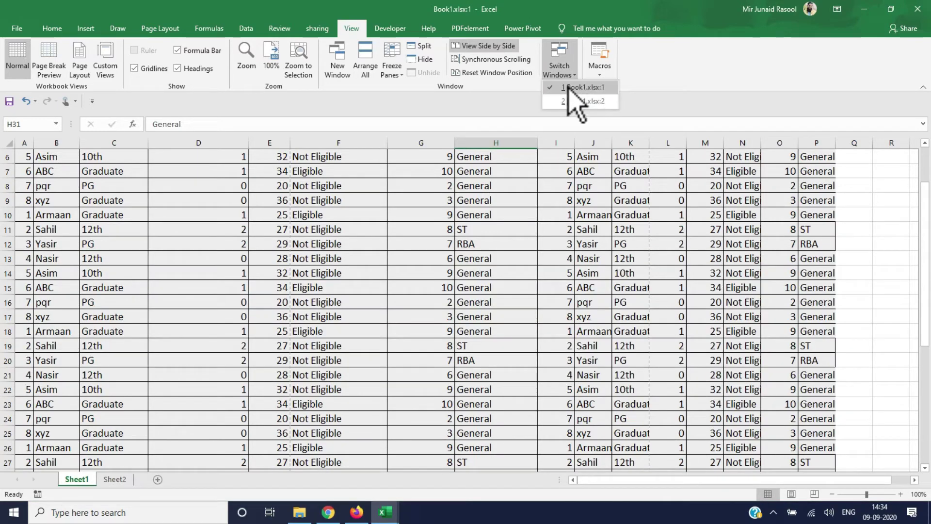
left_click(561, 70)
left_click(560, 70)
left_click(572, 102)
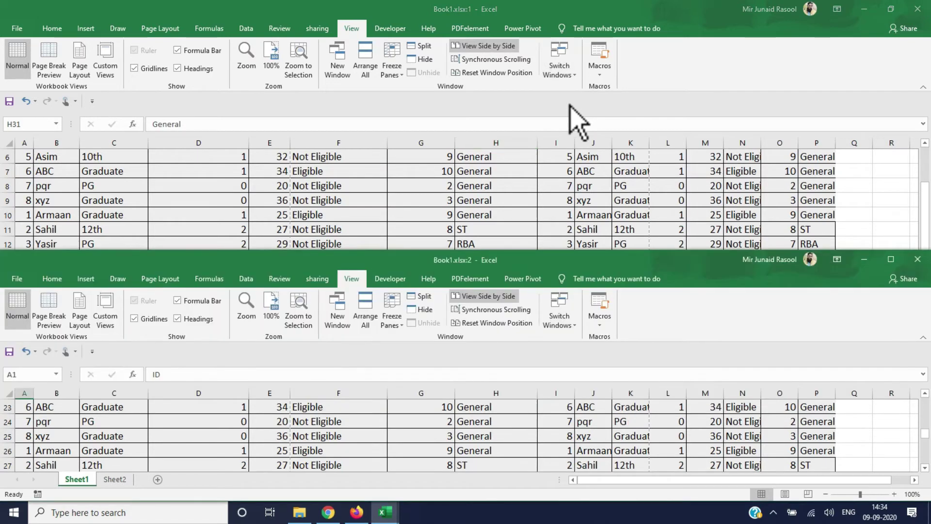
left_click(563, 322)
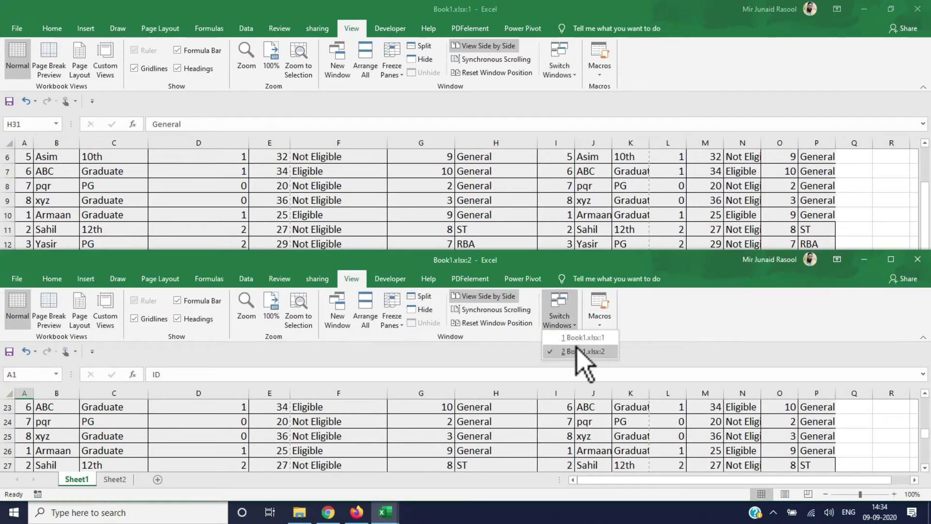
left_click(573, 339)
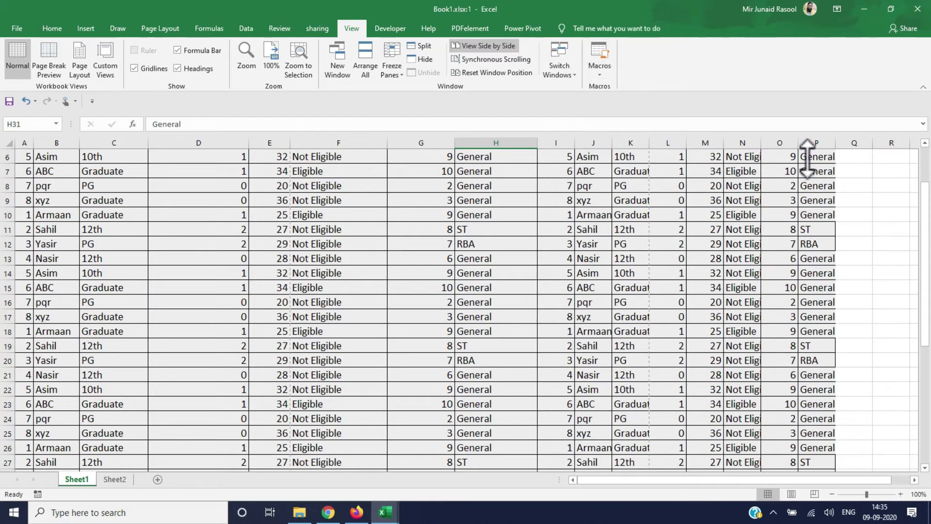
left_click_drag(925, 243, 919, 209)
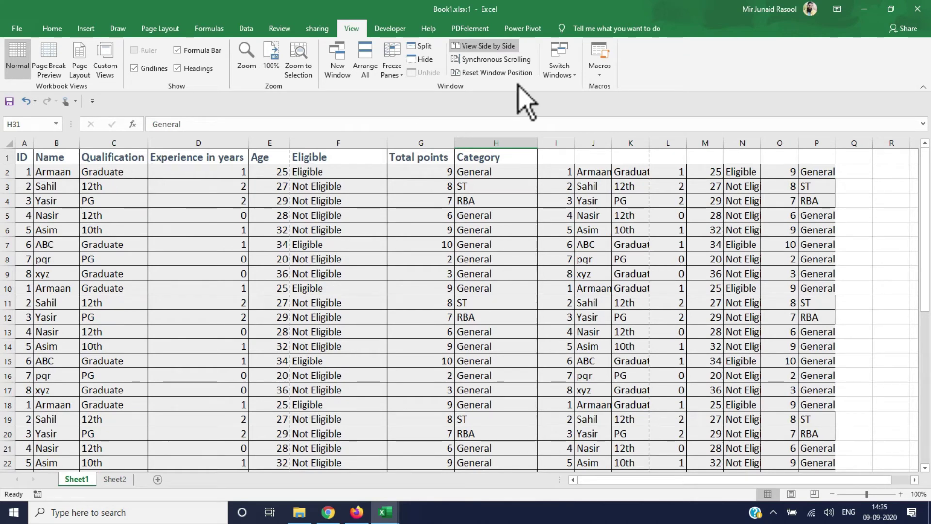
Step: Add a blank Sheet3 after Sheet2 and widen its column A to 13.43
left_click(602, 68)
key("Escape")
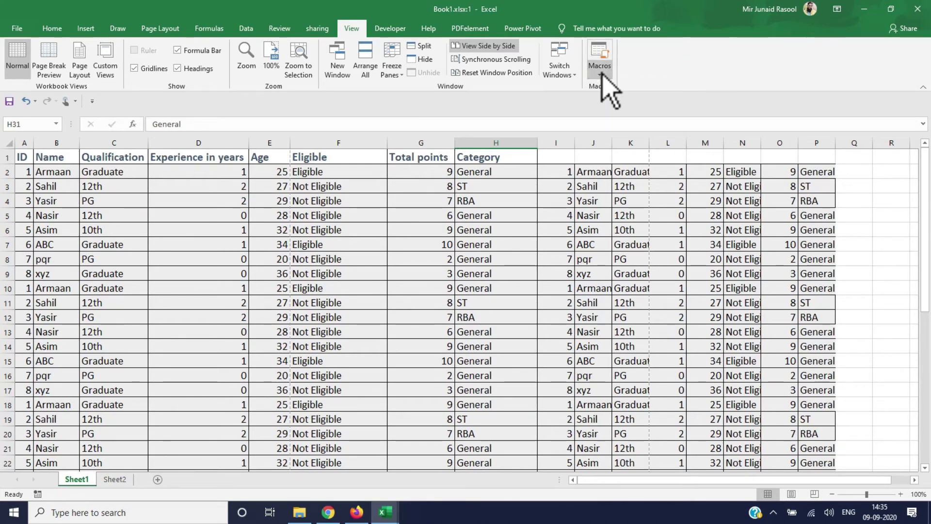
left_click(129, 479)
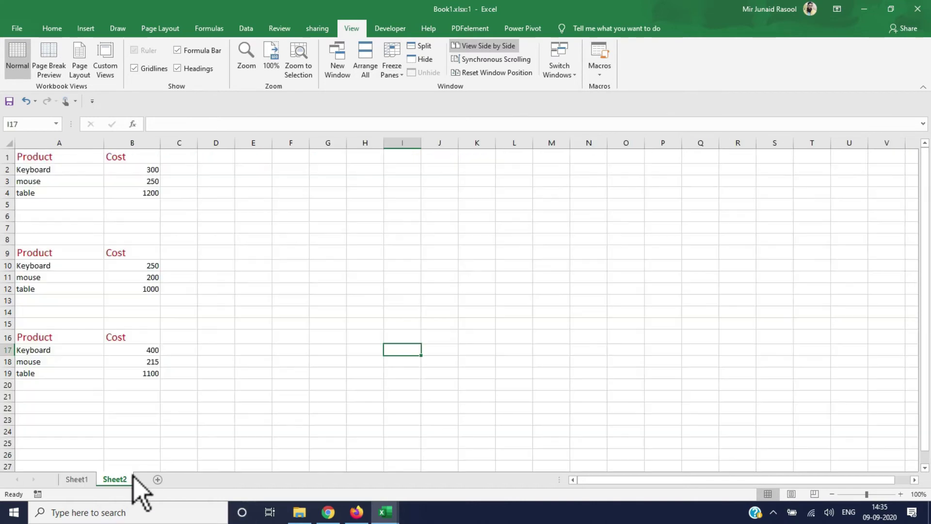
left_click(157, 479)
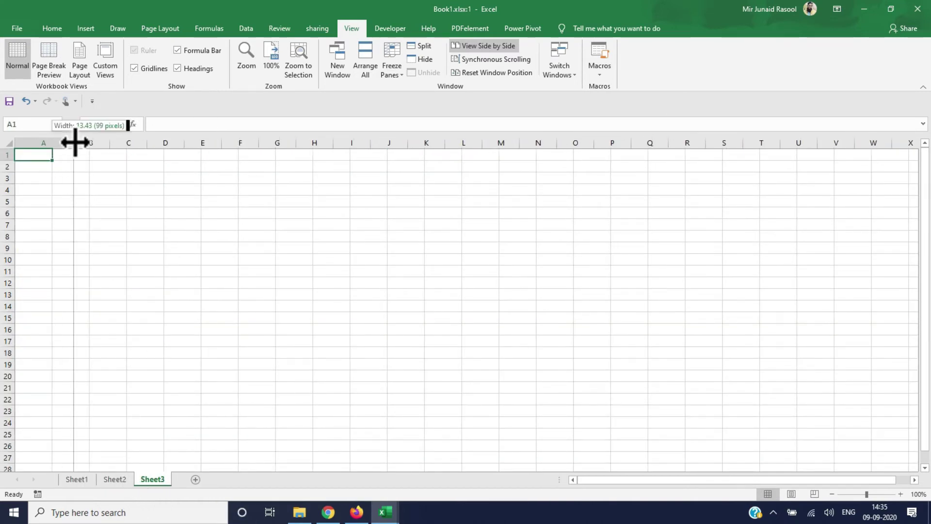
left_click_drag(52, 140, 136, 144)
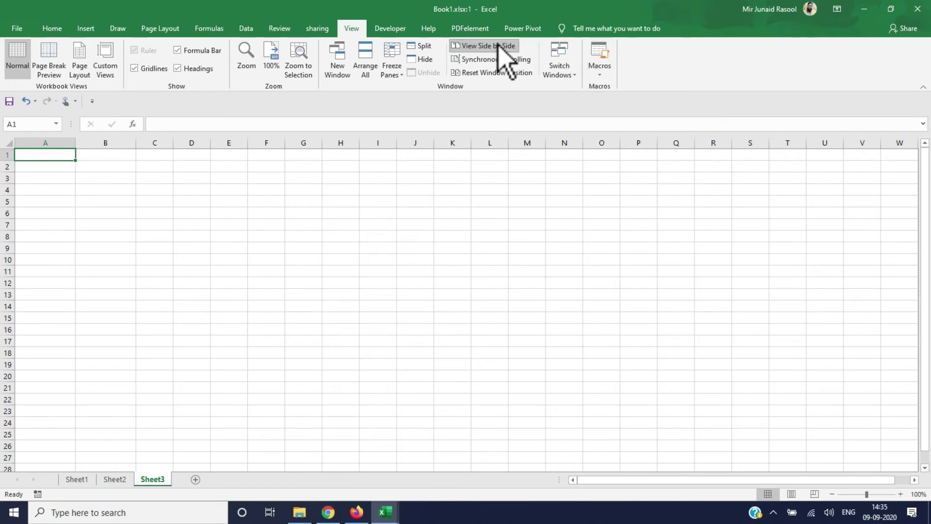
Step: Turn on the Developer tab under Excel Options' Customize Ribbon and display its commands
left_click(16, 31)
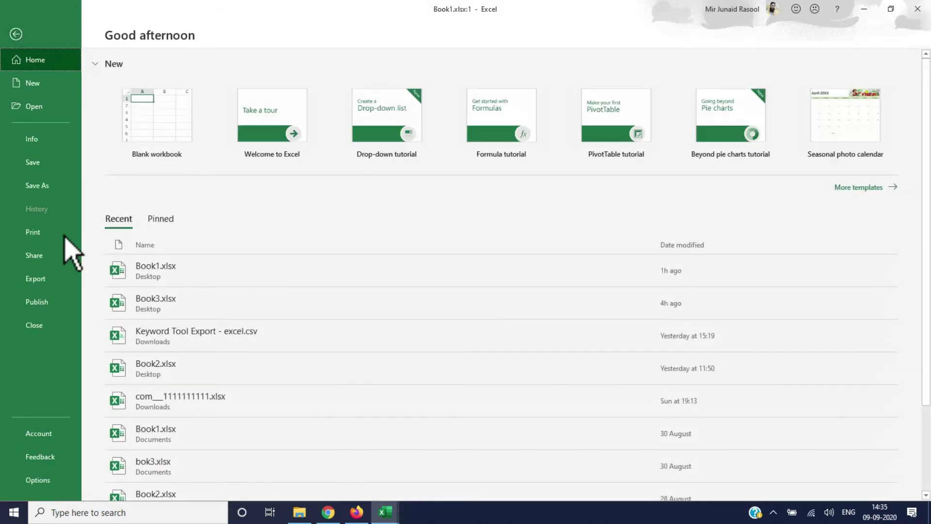
left_click(33, 480)
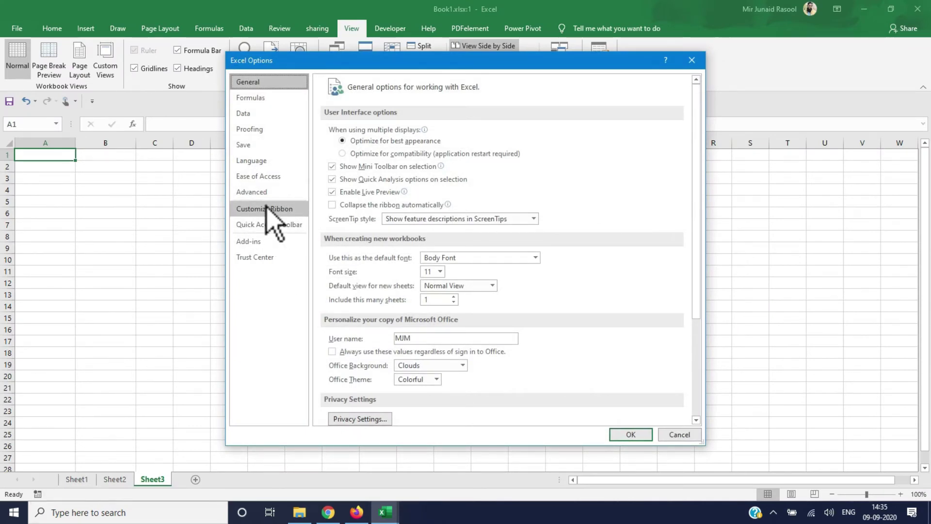
left_click(266, 209)
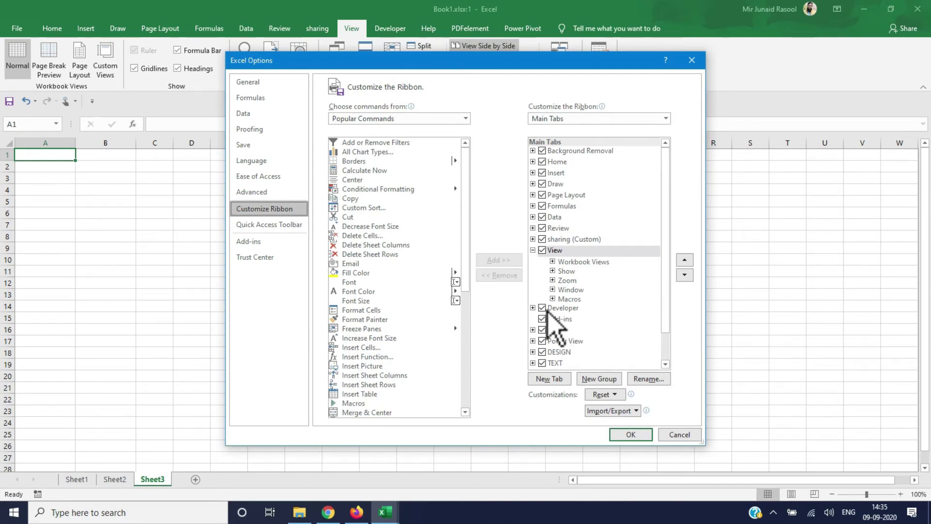
left_click(546, 311)
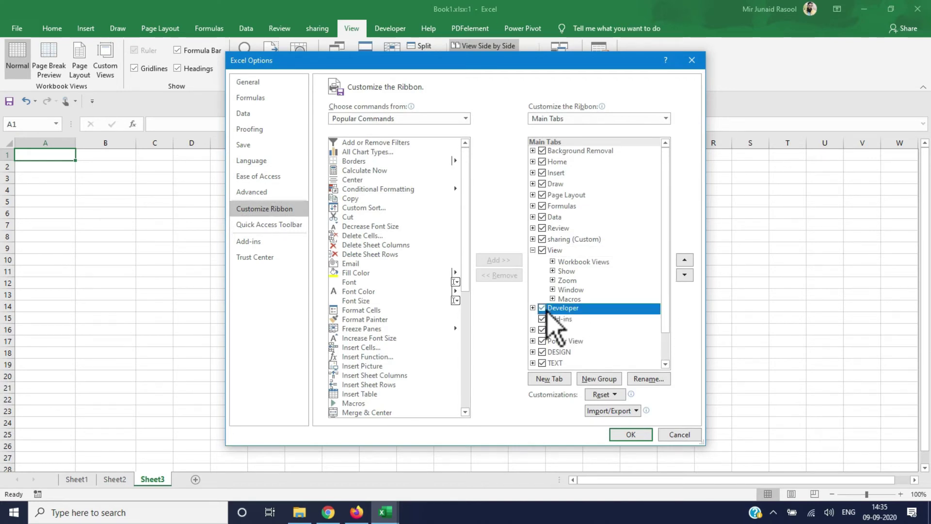
left_click(631, 435)
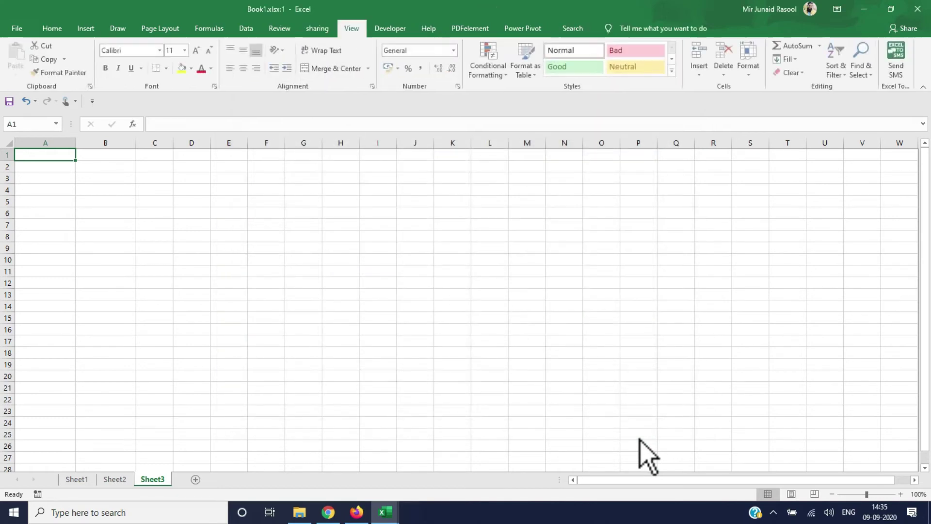
left_click(390, 28)
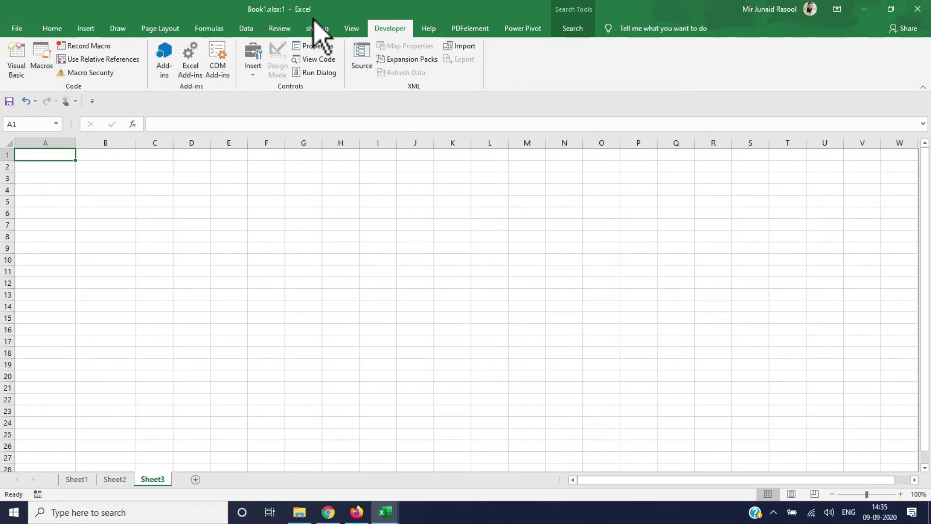
Step: Switch the ribbon back to the View tab
left_click(352, 28)
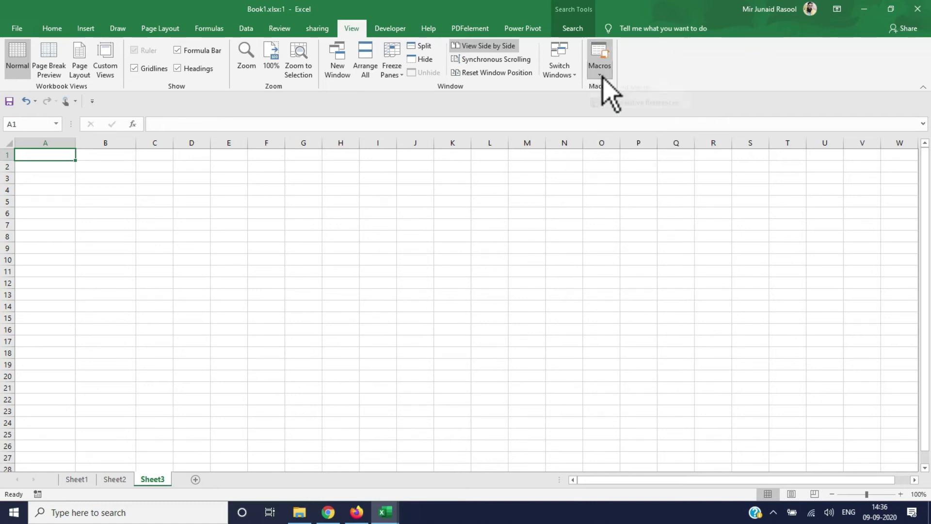
Step: Start recording a new macro named abcdef, stored in This Workbook
left_click(602, 72)
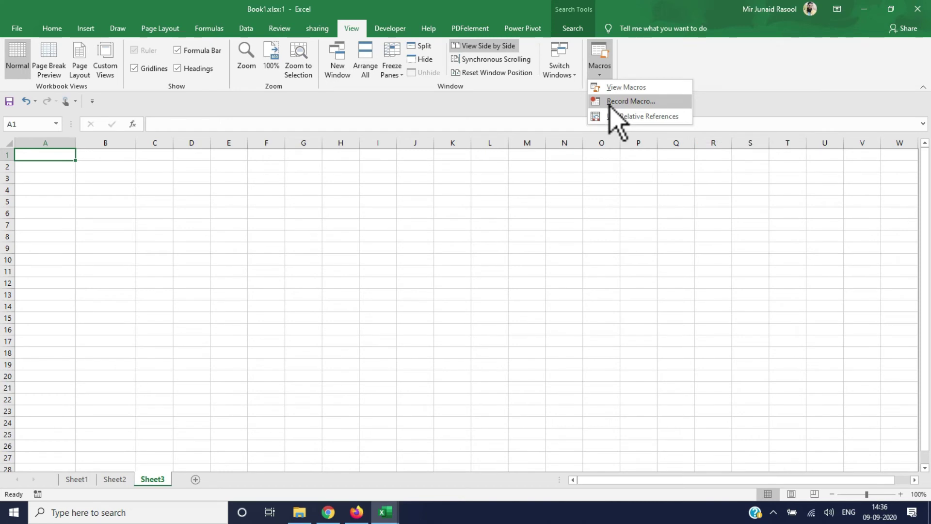
left_click(609, 103)
type("abcdef")
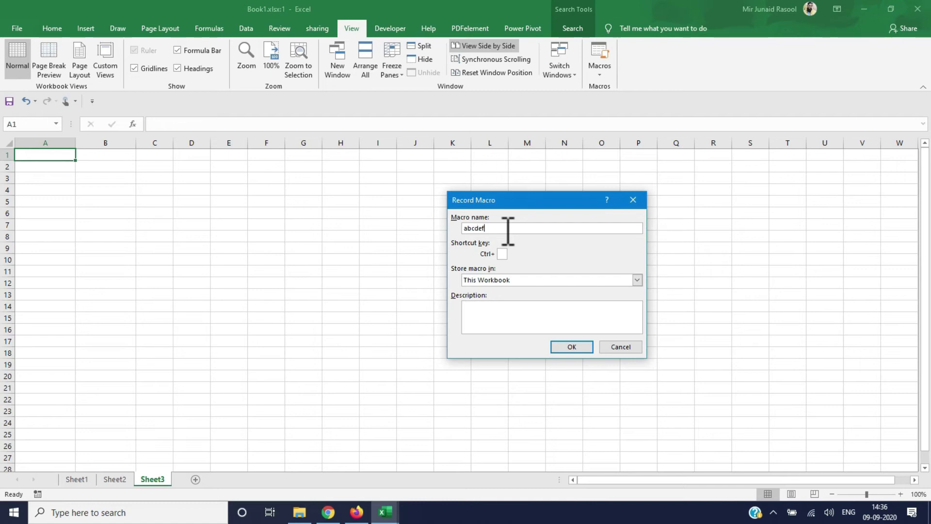
left_click(567, 345)
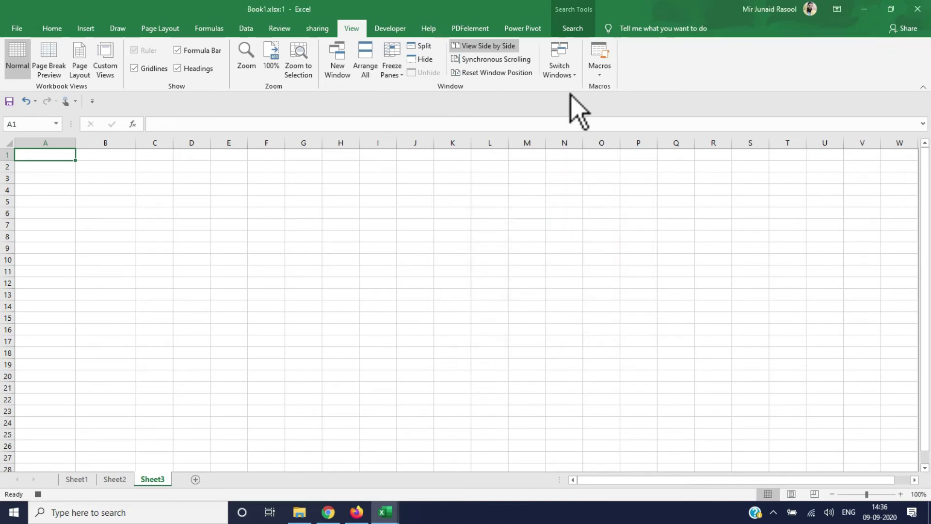
left_click(601, 73)
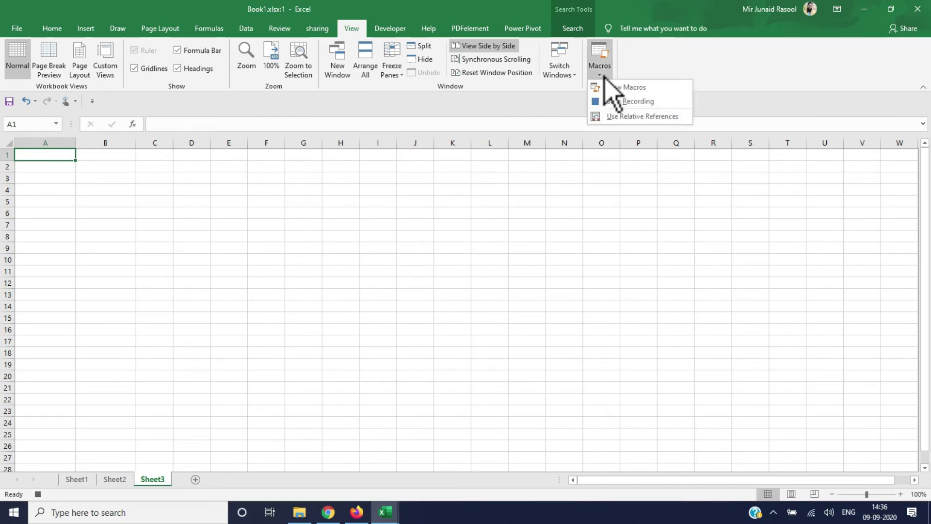
left_click(358, 223)
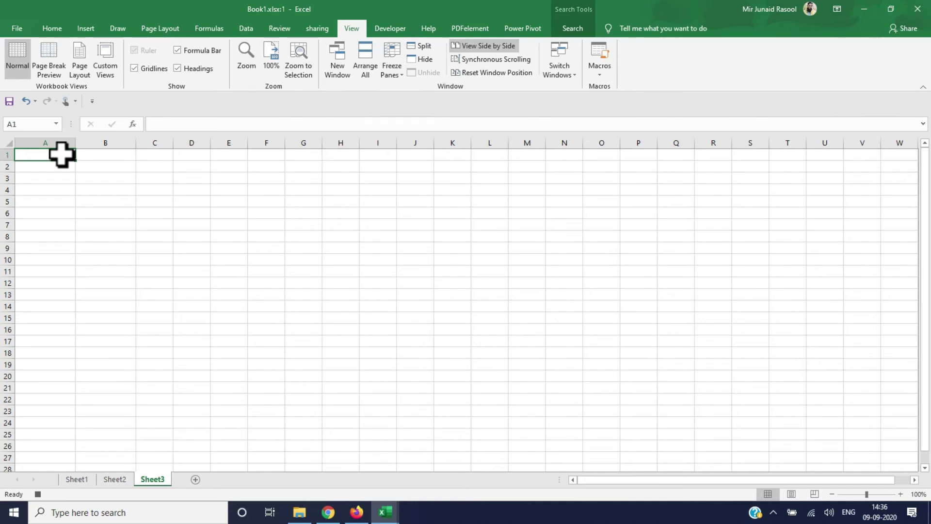
Step: Enter the headers Name, Class, Subject, id and age across A1:E1
type("Name")
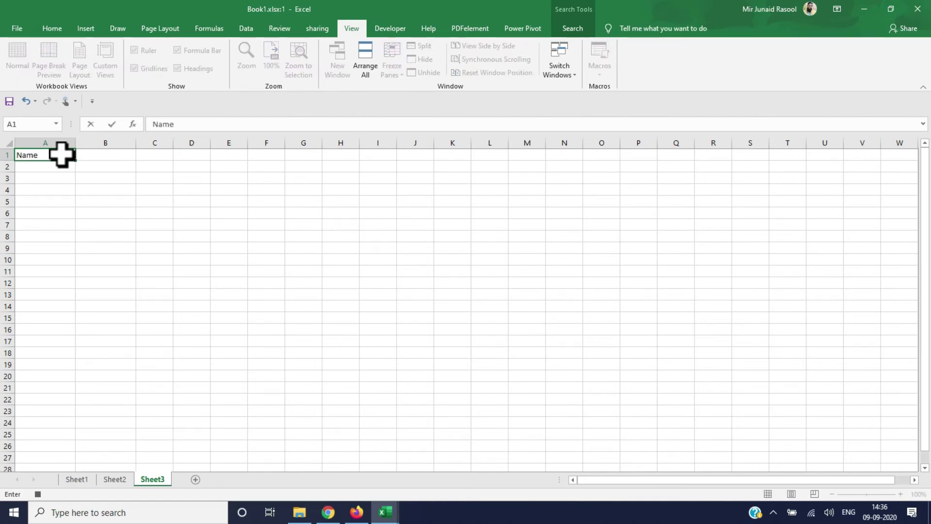
key("Tab")
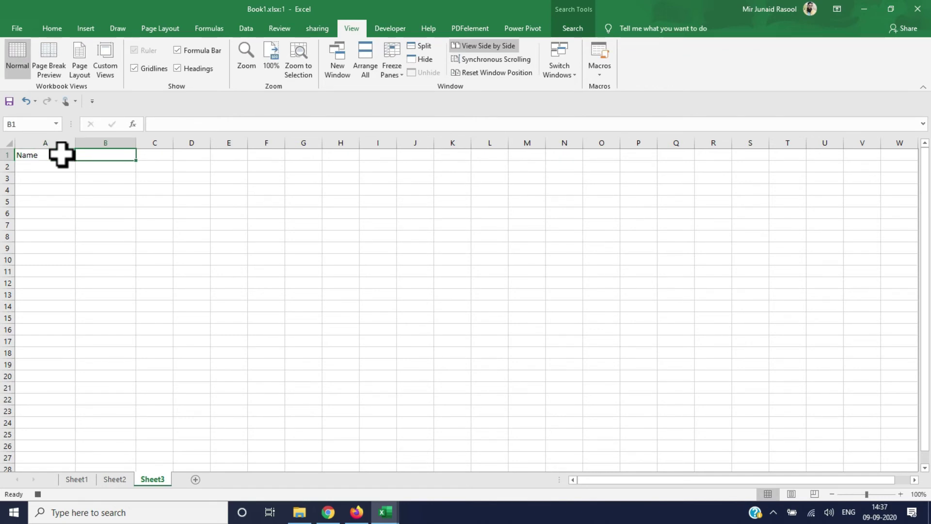
type("Class")
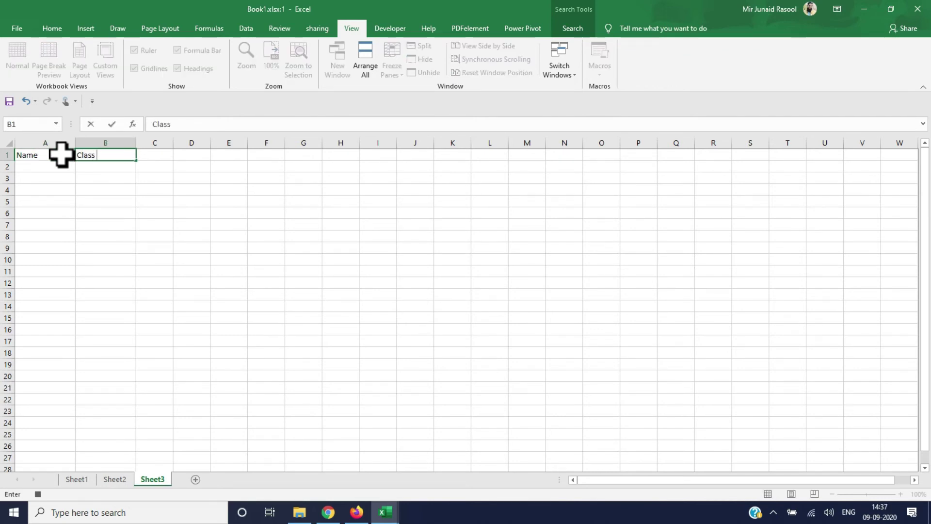
key("Tab")
type("S")
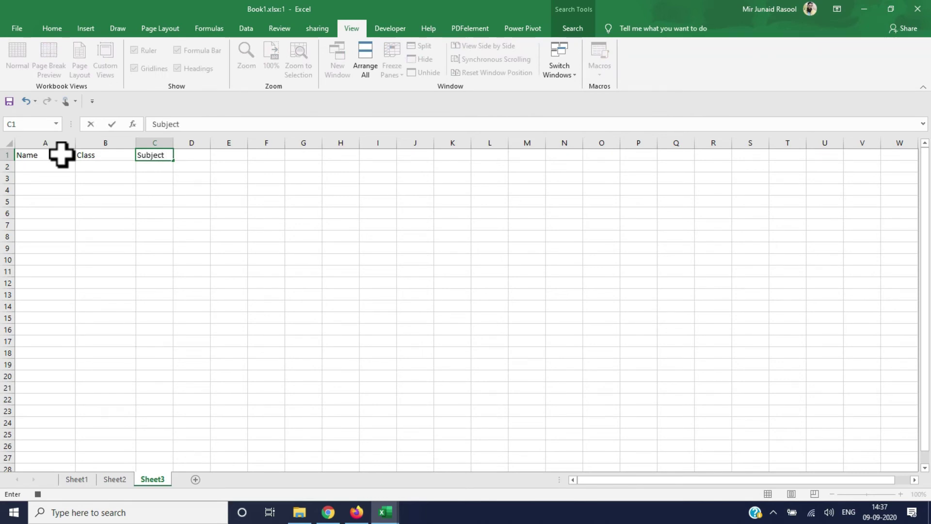
key("Tab")
type("id")
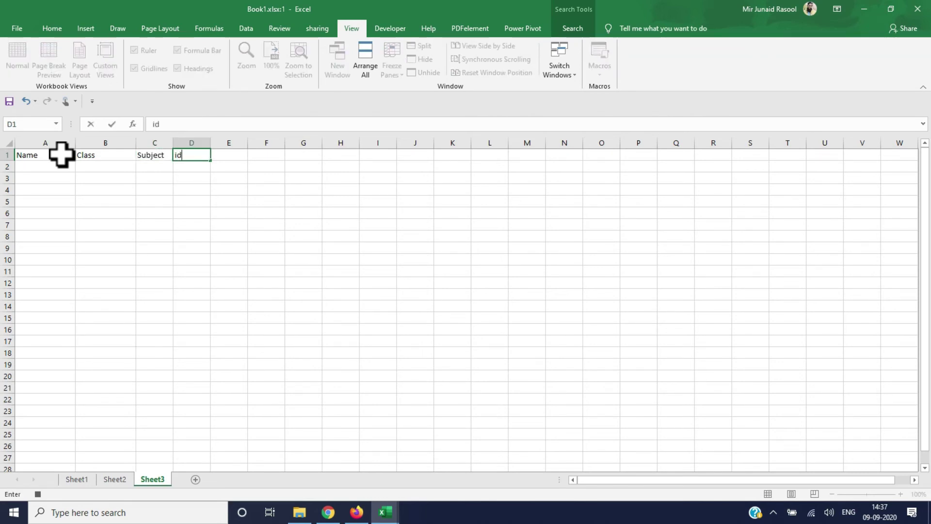
key("Tab")
type("ge")
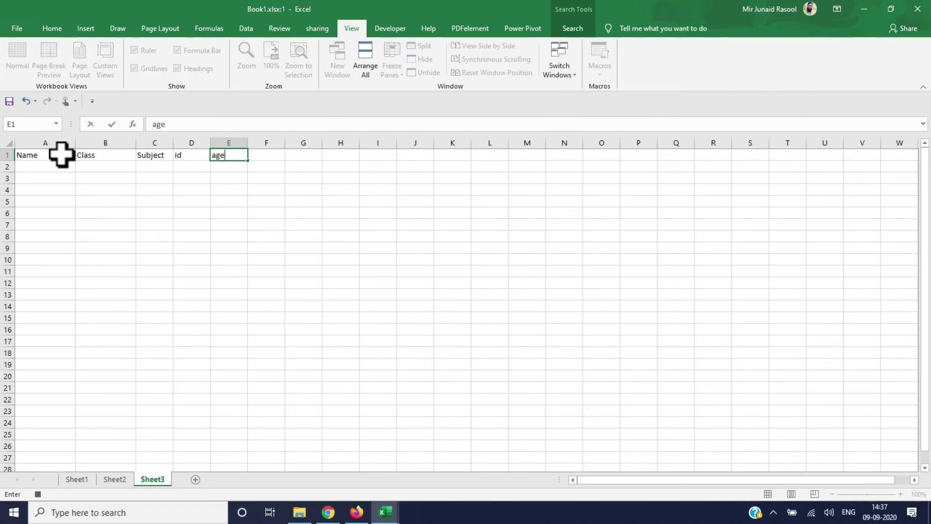
Step: Format A1:E1 as bold red 16 pt text on yellow fill and widen column C
left_click_drag(40, 155, 220, 156)
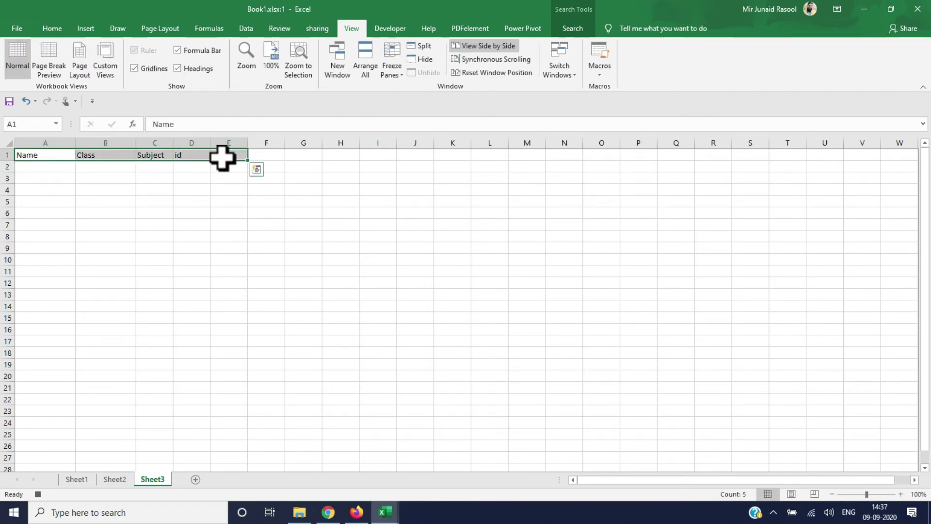
left_click(66, 30)
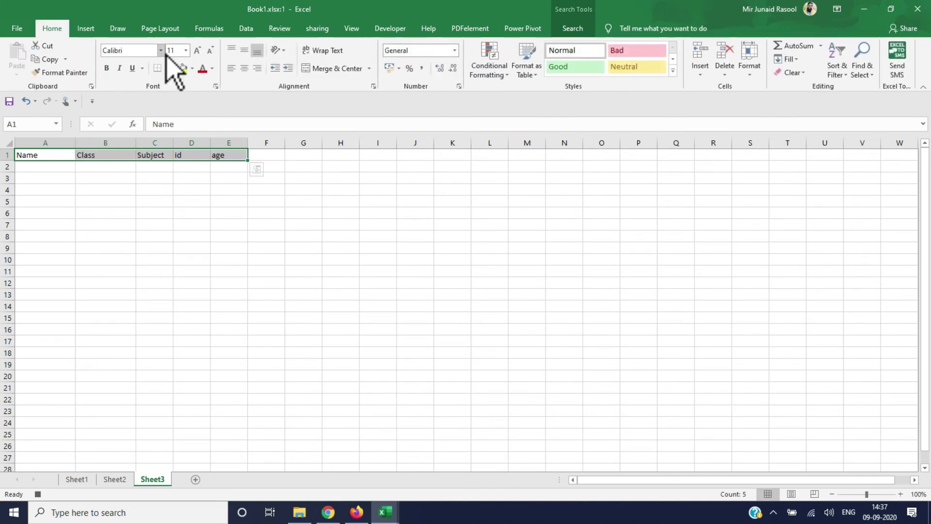
left_click(203, 70)
left_click(184, 68)
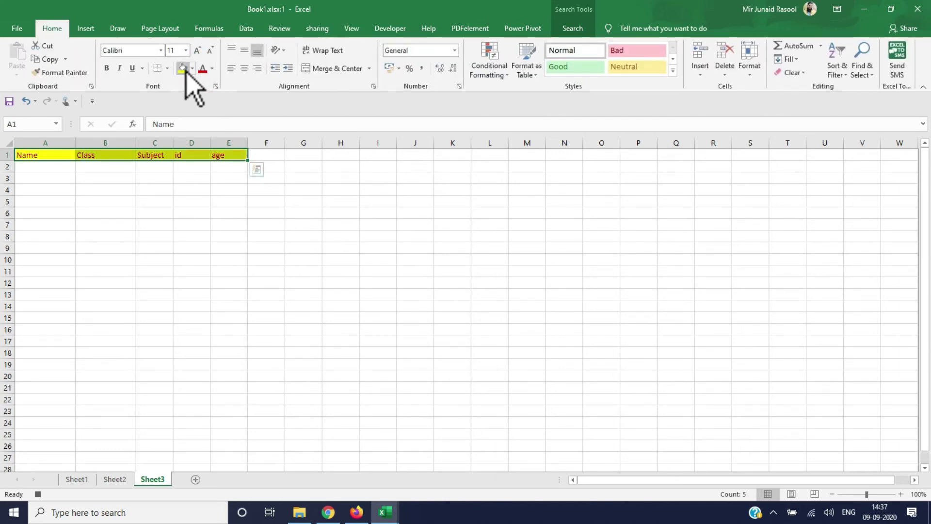
left_click(198, 50)
left_click(197, 50)
left_click(197, 50)
left_click(106, 68)
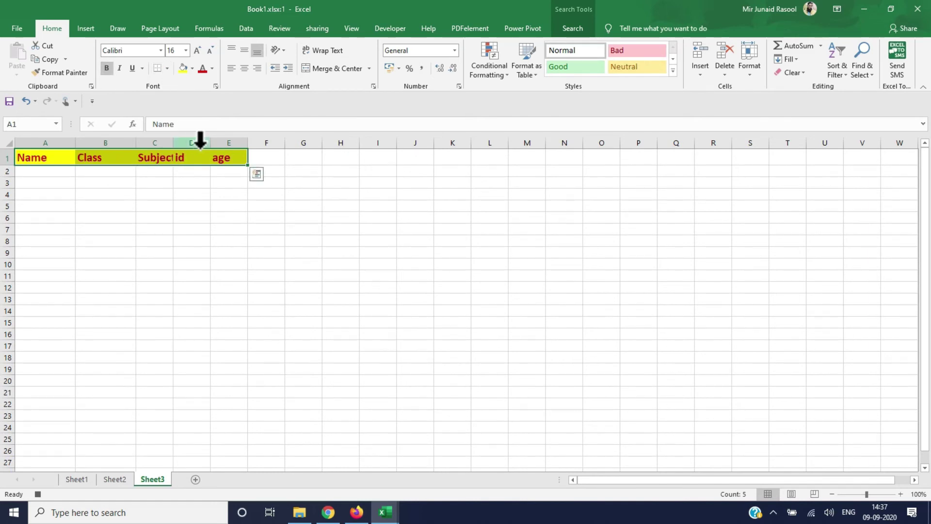
left_click_drag(175, 144, 183, 144)
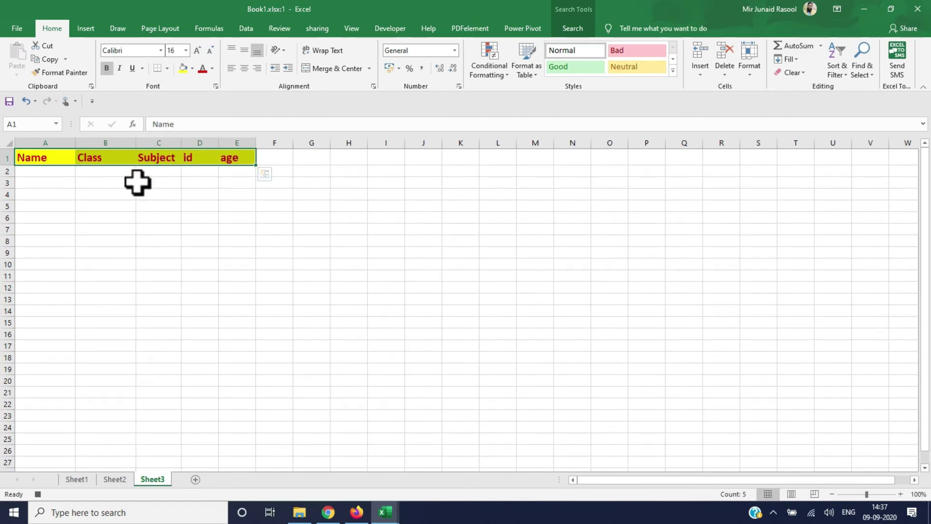
Step: Fill A2:A14 with the name Abc and B2:B14 with class 12
left_click(84, 193)
left_click(24, 171)
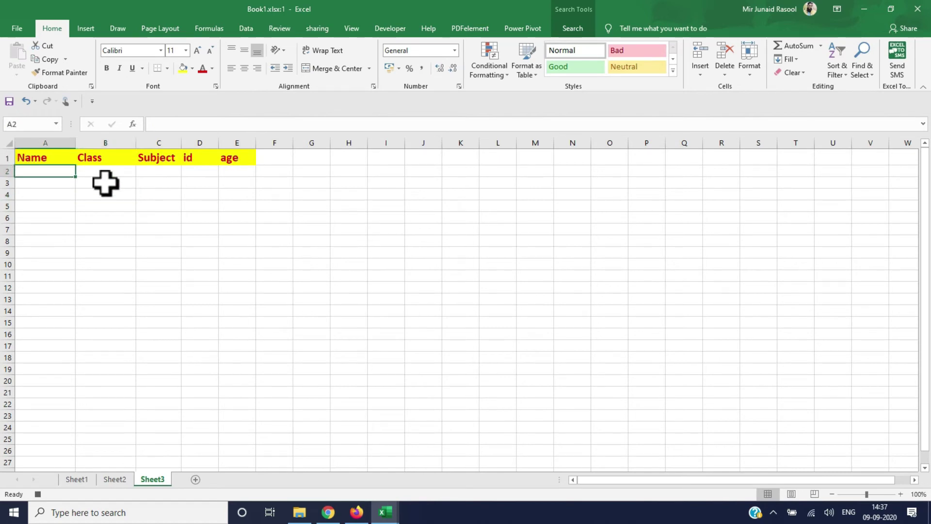
type("Abc")
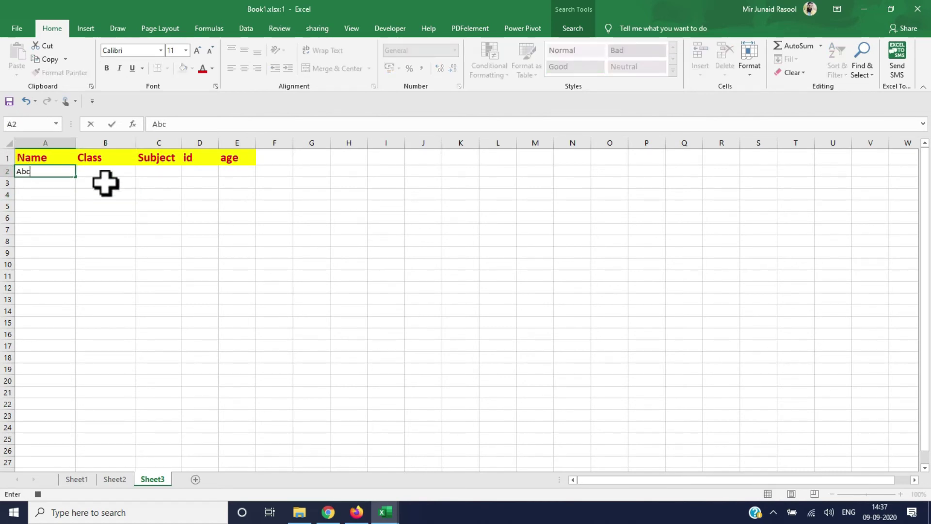
left_click_drag(79, 179, 69, 312)
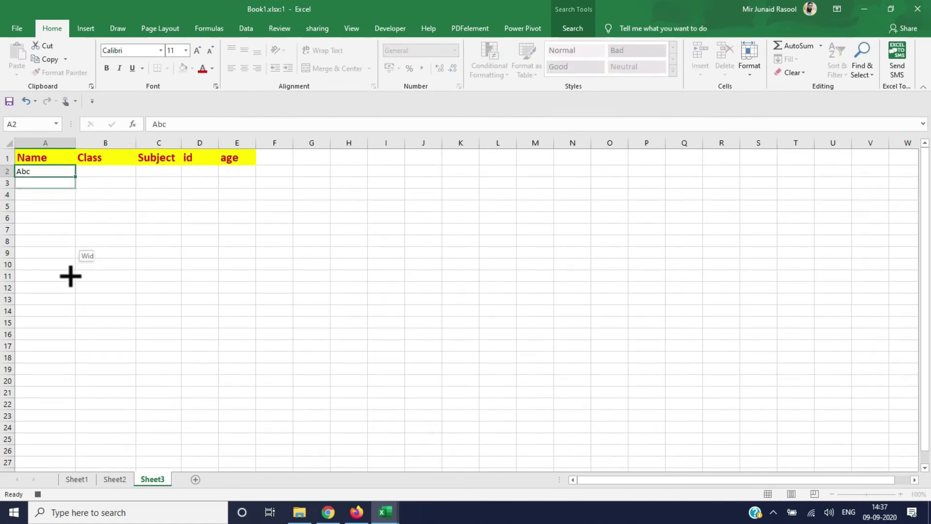
left_click(100, 171)
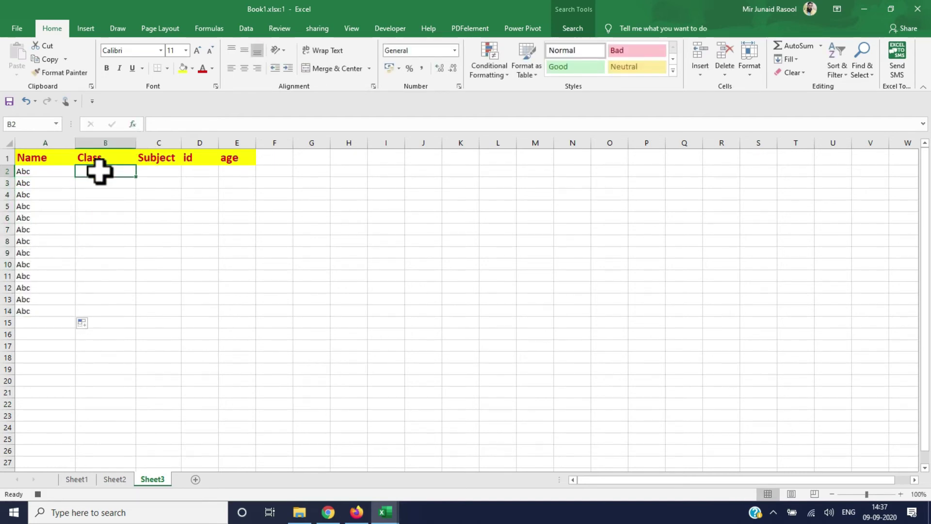
type("12")
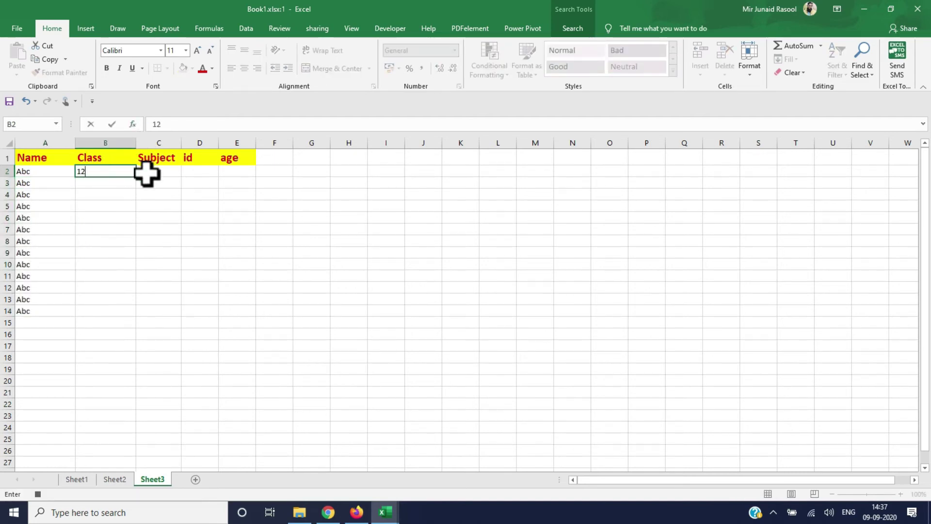
left_click_drag(135, 177, 133, 315)
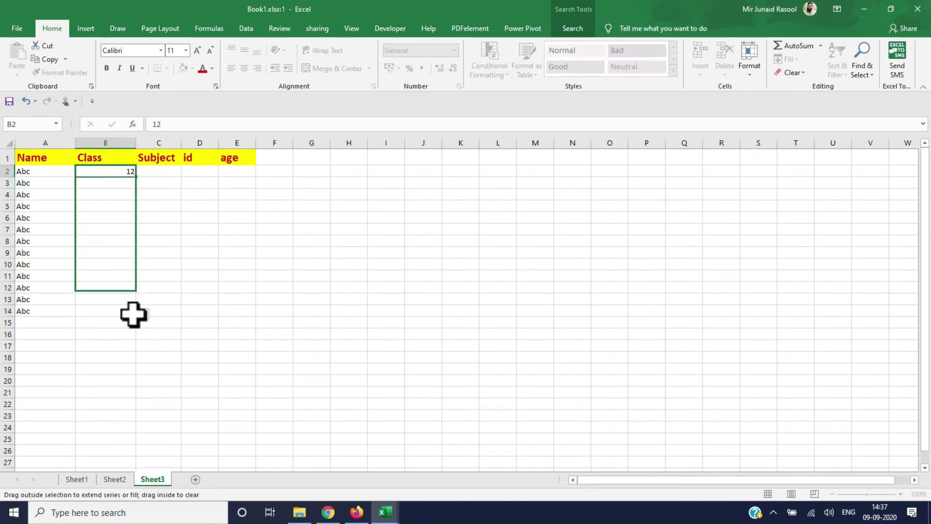
Step: Fill C2:C14 with ss, D2:D14 with ids 1 to 13, and E2:E14 with age 17
left_click_drag(149, 179, 149, 174)
left_click(151, 173)
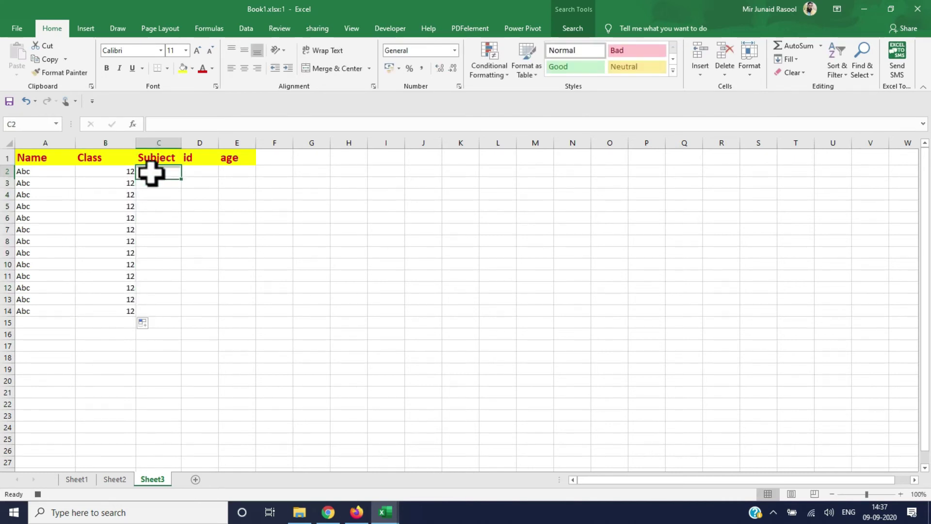
type("ss")
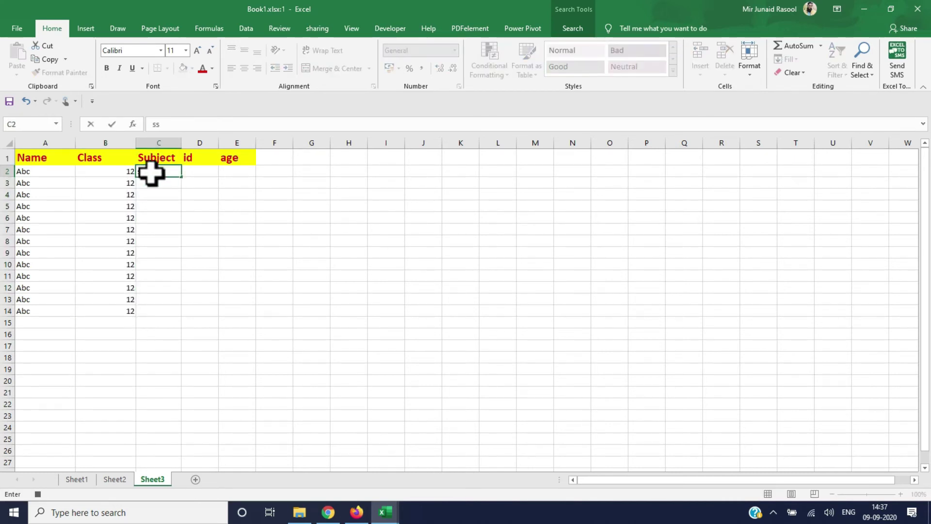
key("ctrl+Return")
left_click_drag(184, 179, 188, 316)
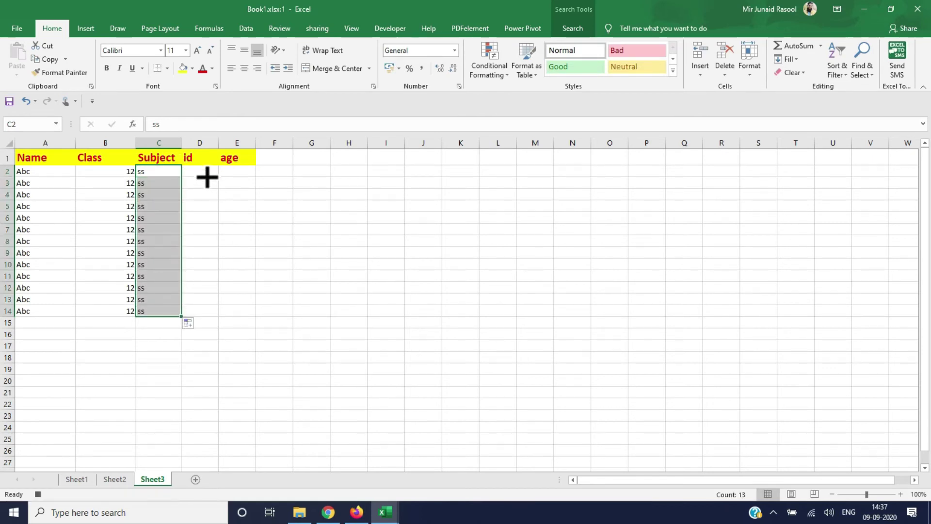
left_click(207, 175)
type("01")
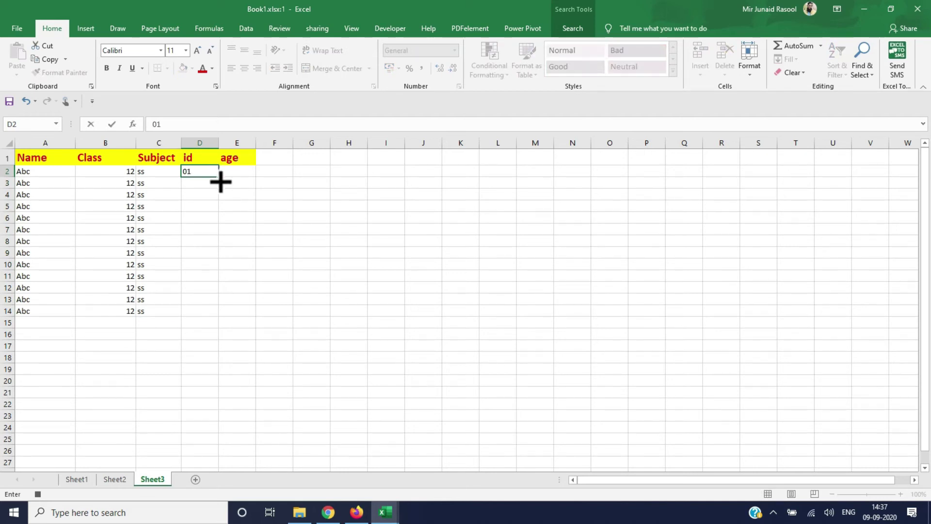
left_click_drag(218, 176, 222, 314)
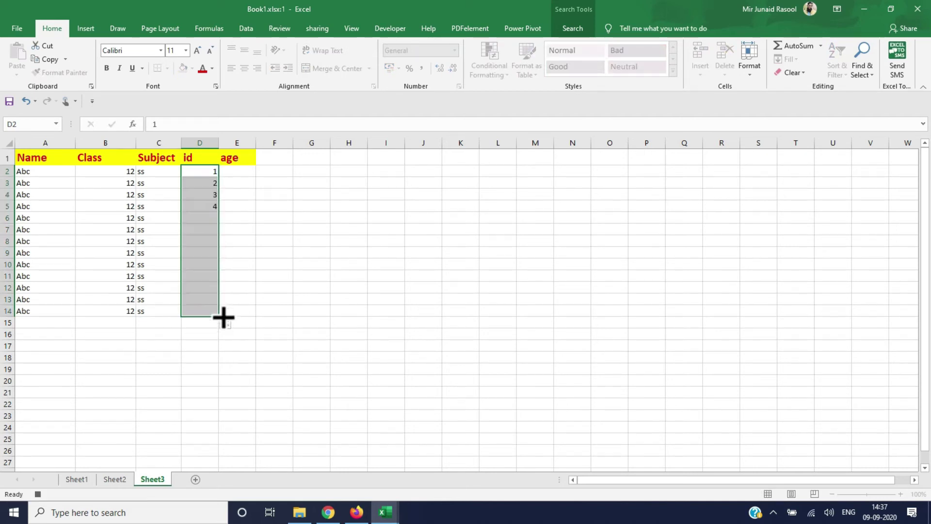
left_click(242, 175)
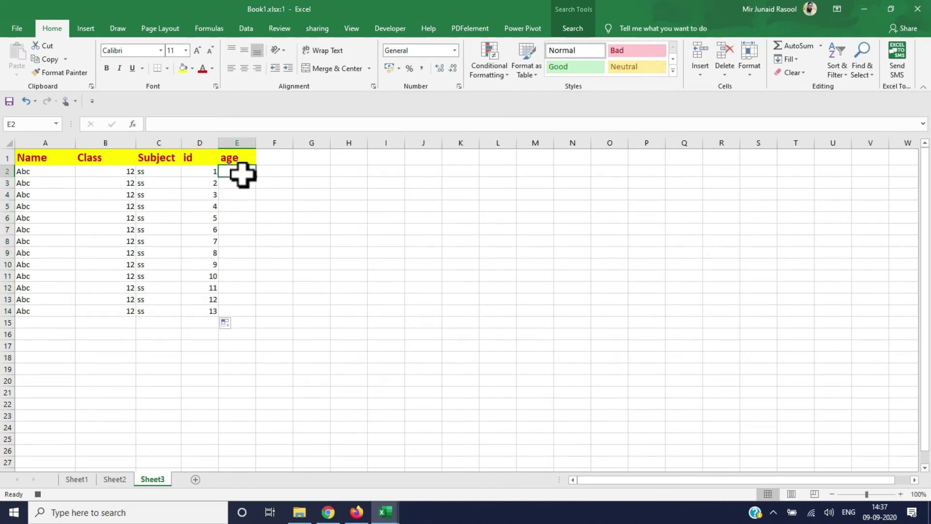
type("17")
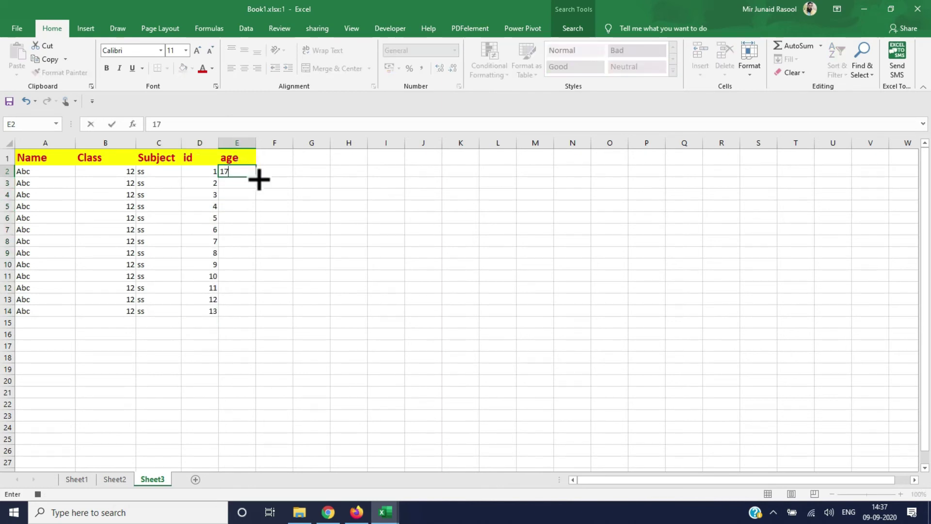
left_click_drag(256, 176, 260, 325)
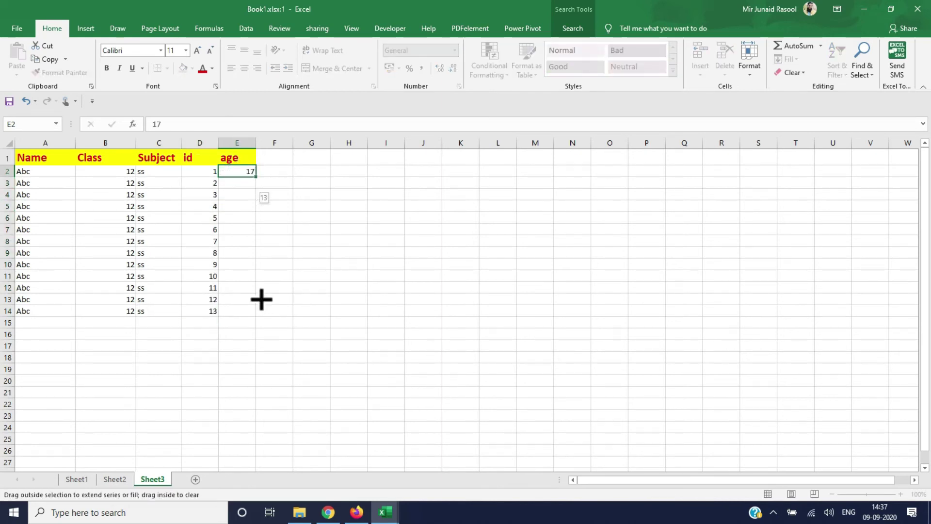
left_click(72, 230)
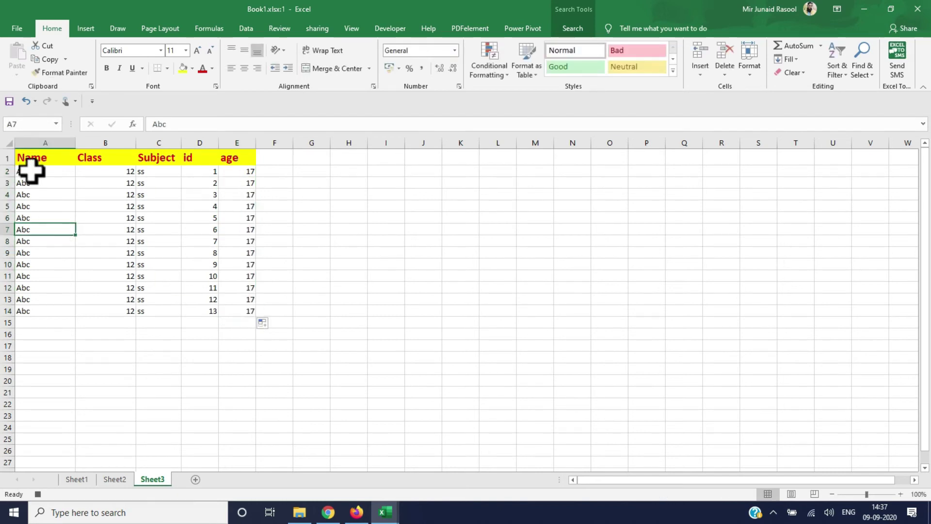
Step: Put borders around every cell of the student table A1:E14
mouse_move(21, 158)
left_mouse_down()
mouse_move(150, 283)
mouse_move(248, 312)
left_mouse_up()
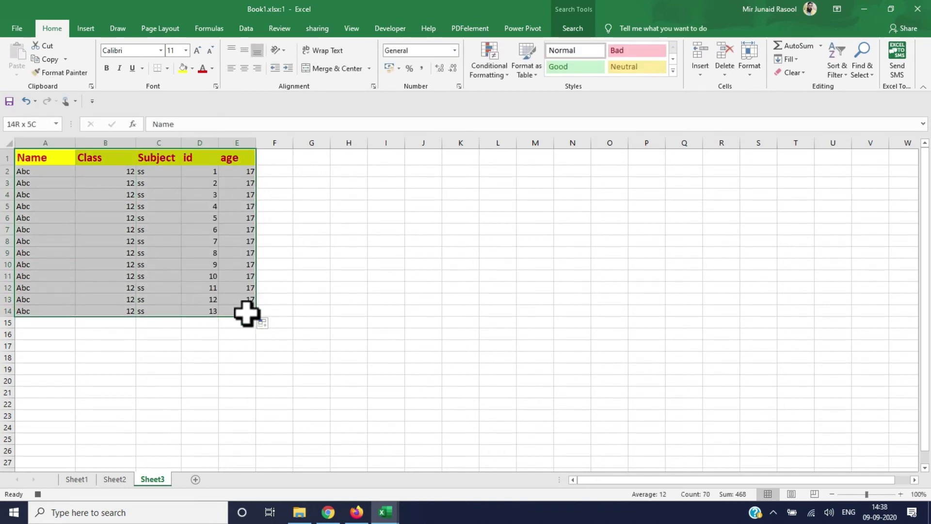
left_click(168, 68)
left_click(188, 169)
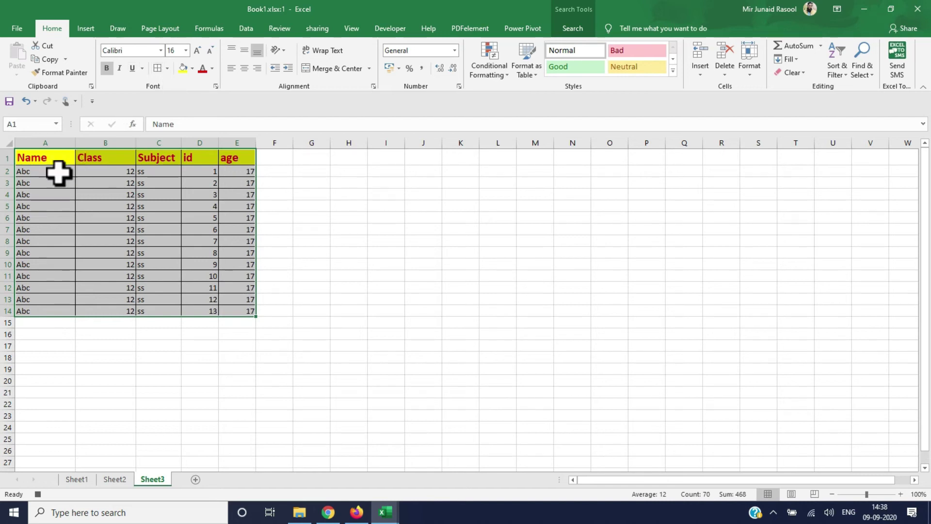
Step: Set the data rows A2:E14 to 14-point italic text
left_click(39, 170)
key("F2")
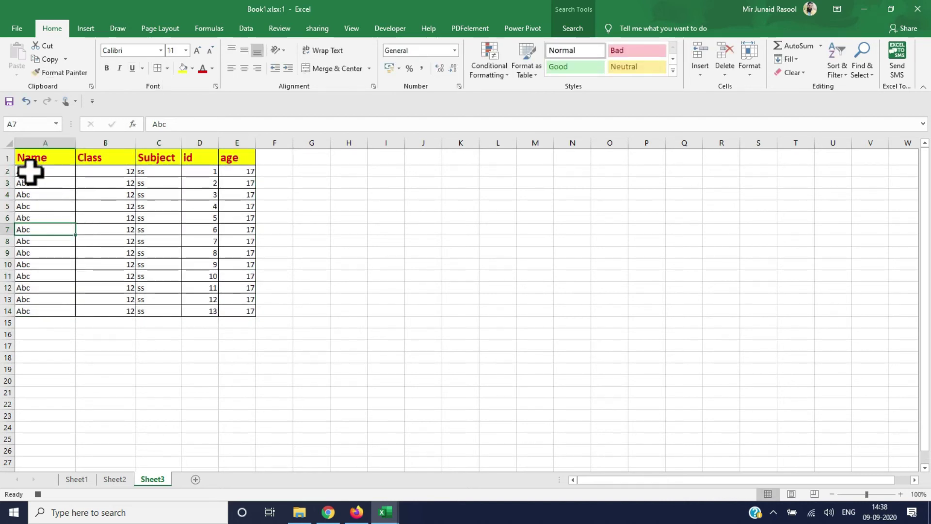
left_click_drag(29, 170, 243, 310)
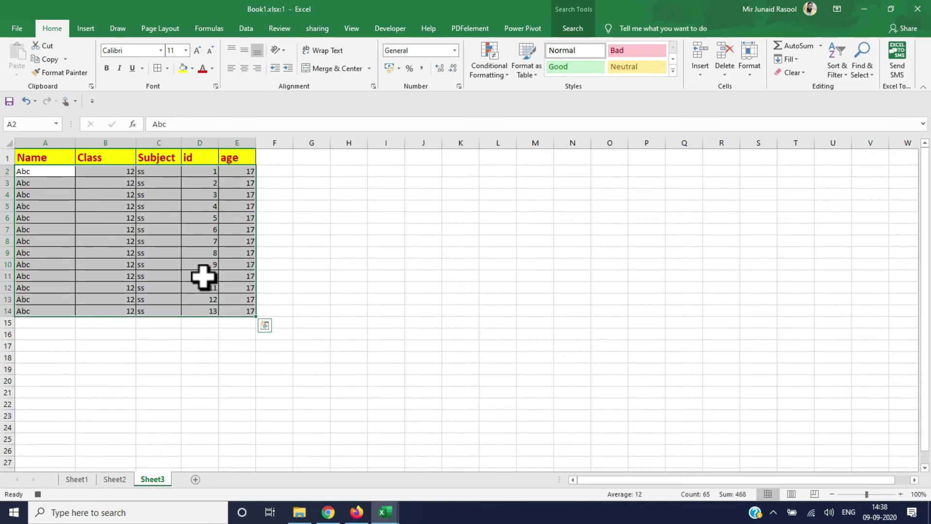
left_click(197, 50)
left_click(197, 51)
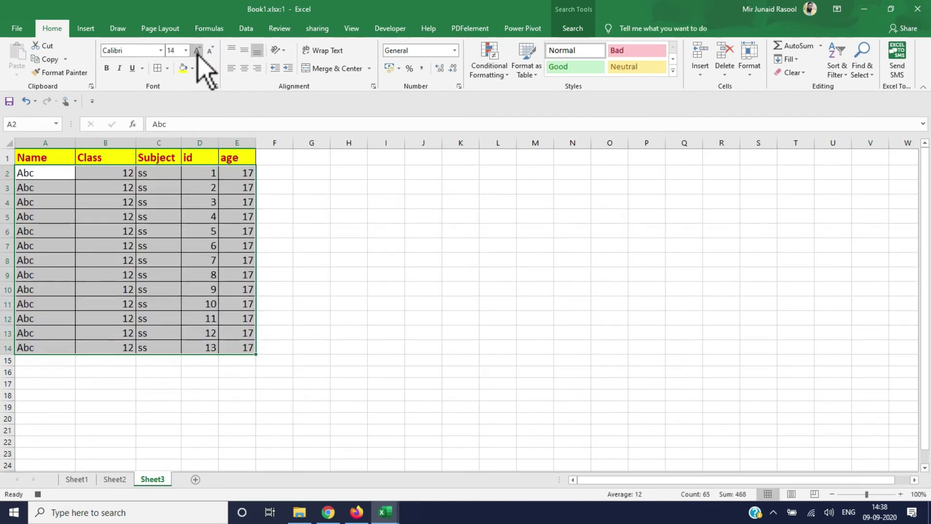
left_click(119, 68)
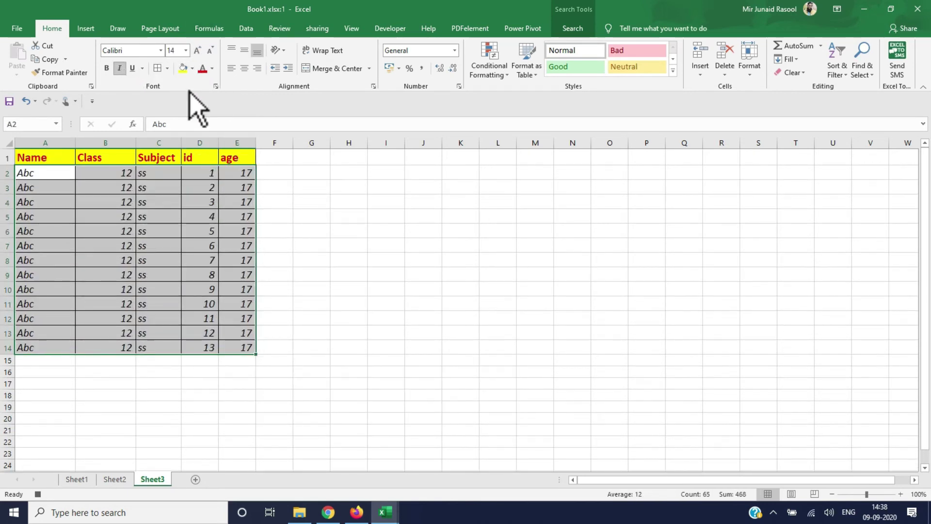
left_click(306, 186)
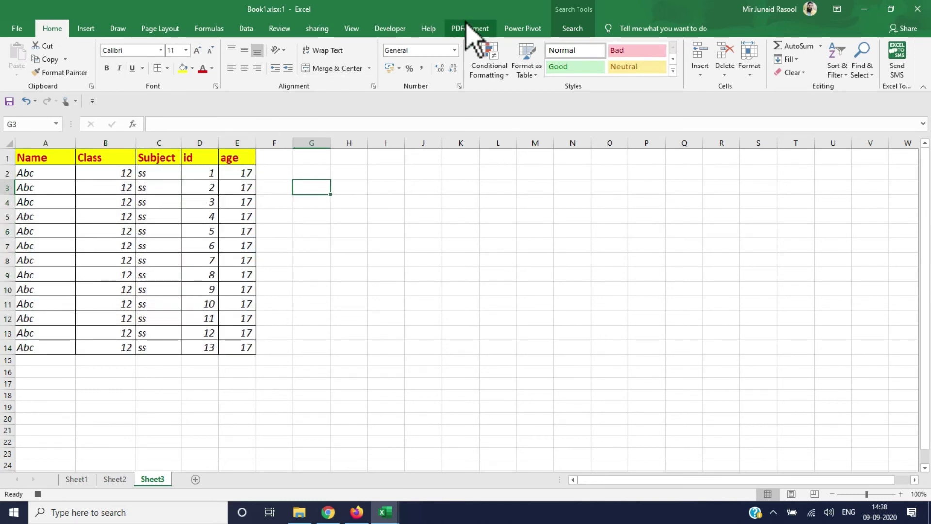
Step: Stop recording the abcdef macro and add a new blank Sheet4
left_click(353, 29)
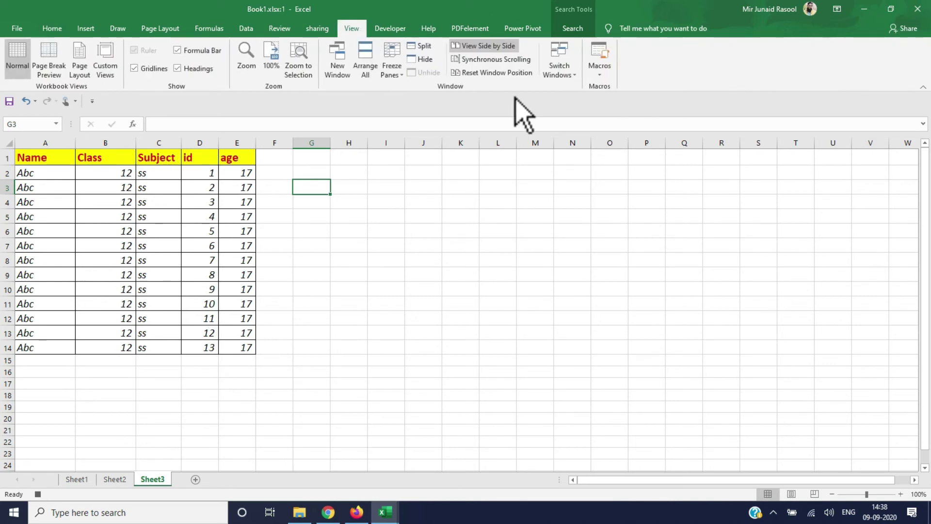
left_click(607, 74)
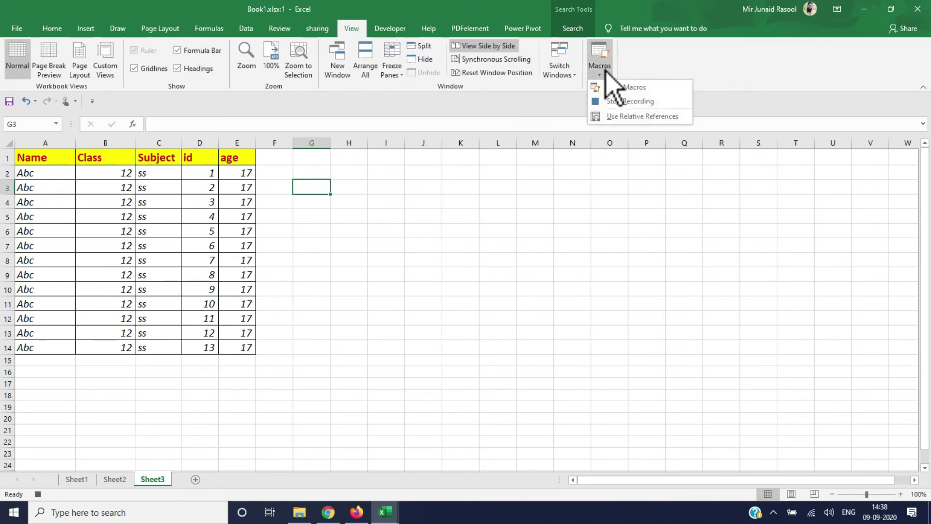
left_click(612, 100)
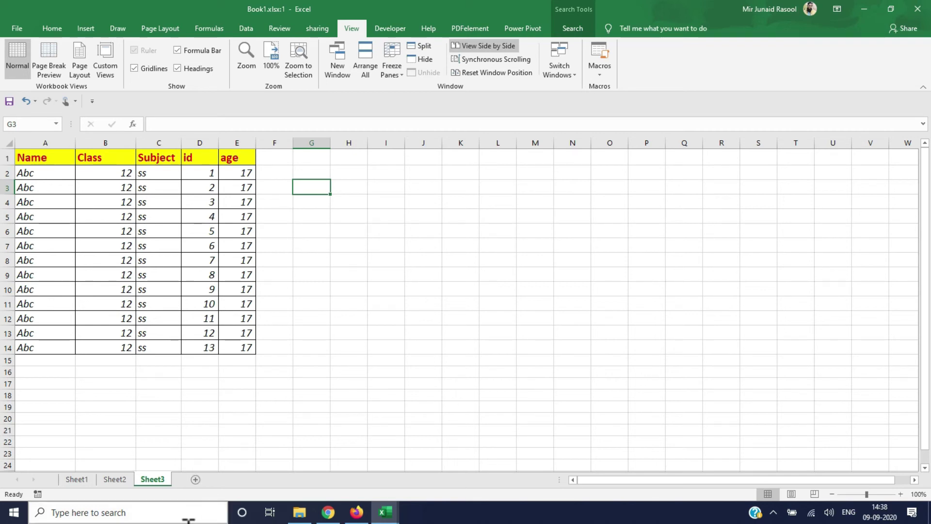
left_click(196, 479)
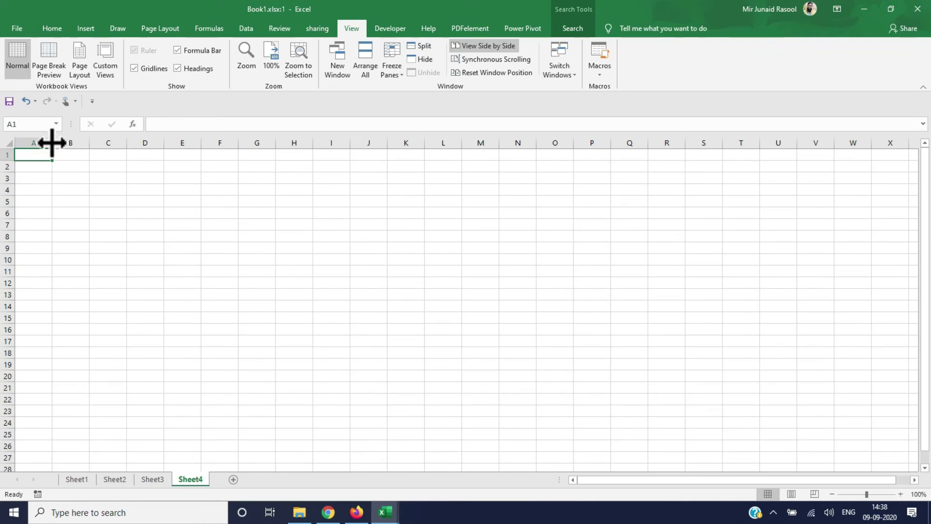
Step: Widen Sheet4's columns A, B and C, select A1, and list the recorded macros
left_click_drag(52, 143, 86, 144)
left_click(46, 178)
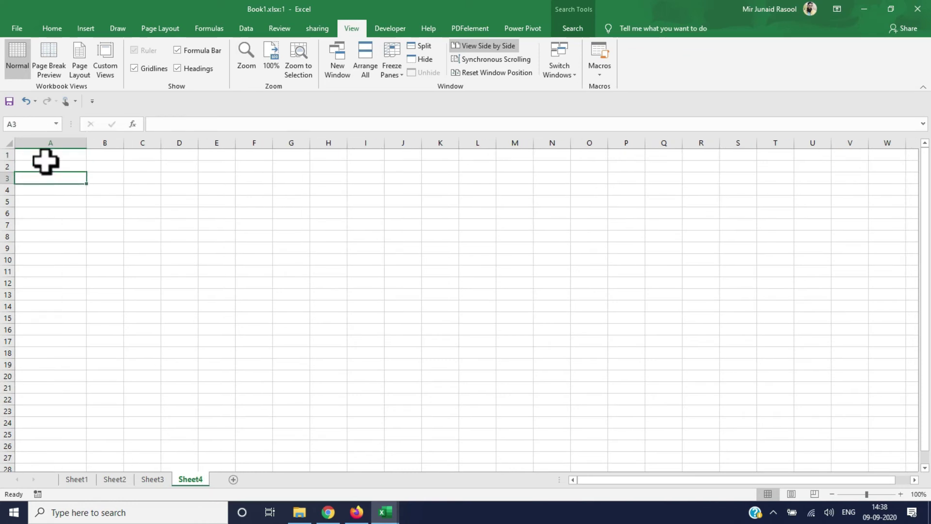
left_click(58, 155)
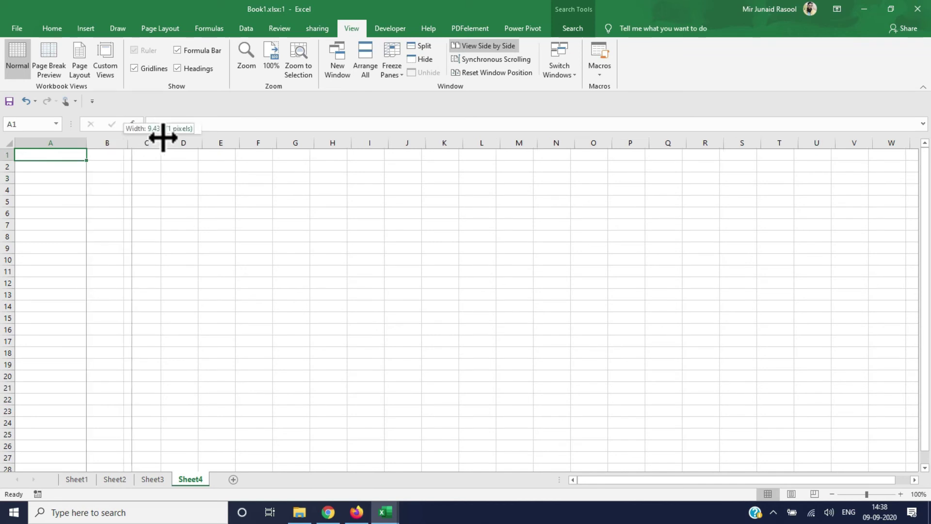
left_click_drag(124, 140, 229, 143)
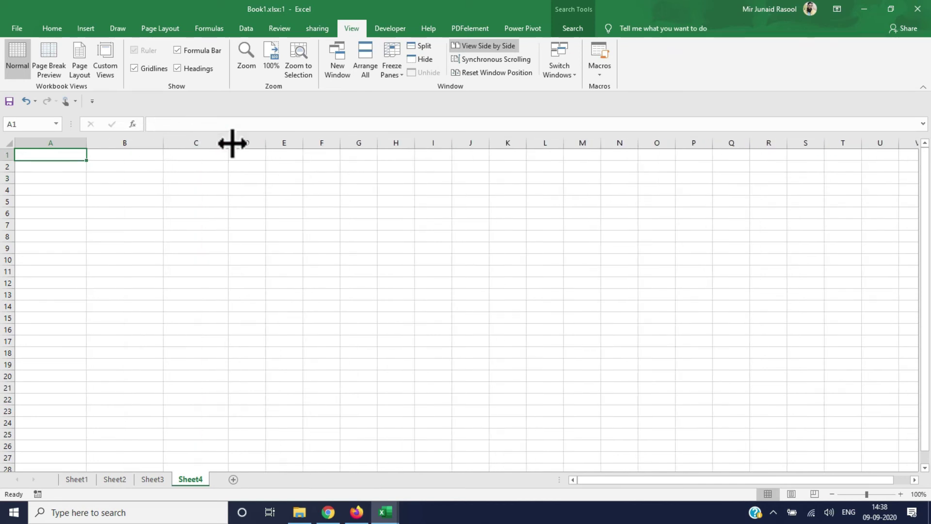
left_click(56, 189)
left_click(50, 165)
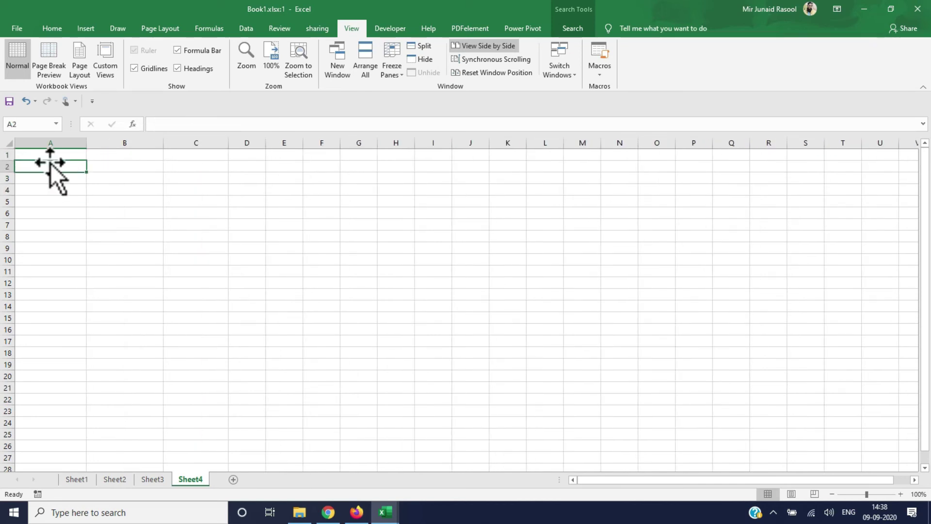
left_click(48, 156)
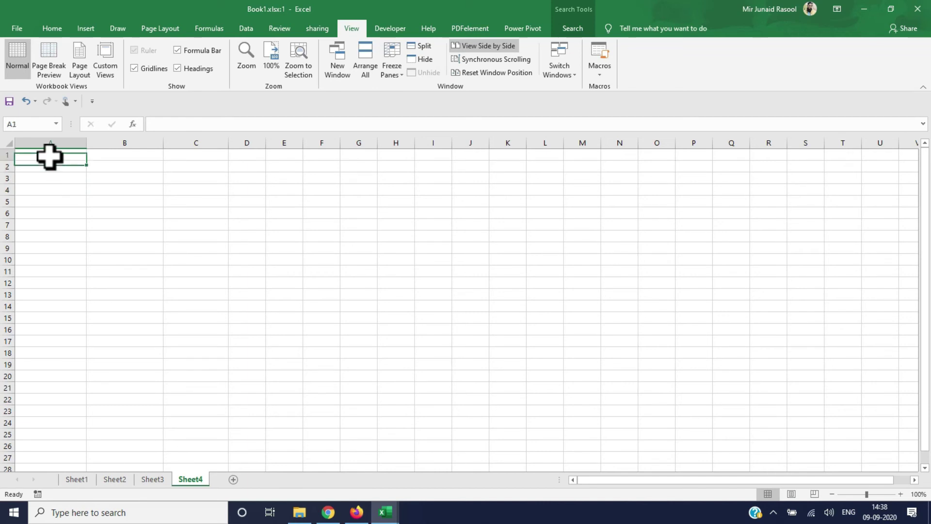
left_click(599, 73)
left_click(617, 87)
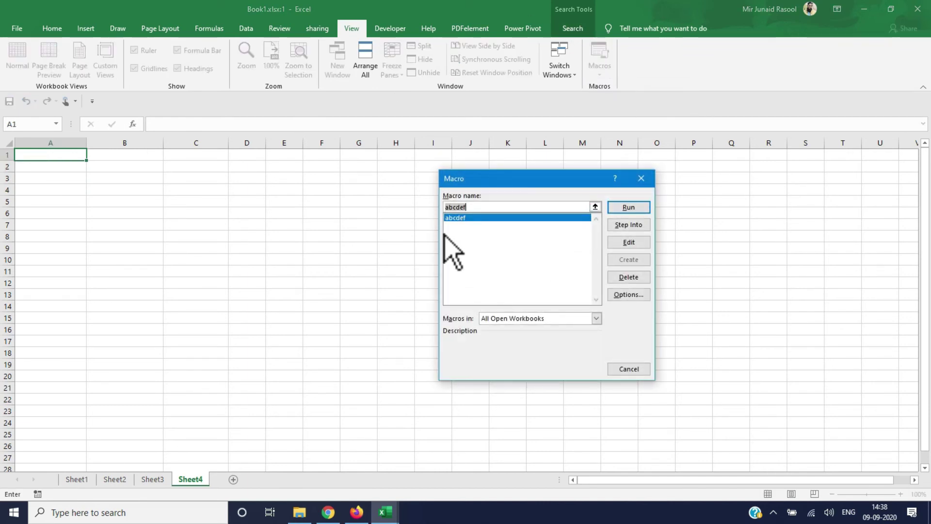
Step: Run the abcdef macro on Sheet4, then view Sheet3 and Sheet2 to compare
left_click(624, 209)
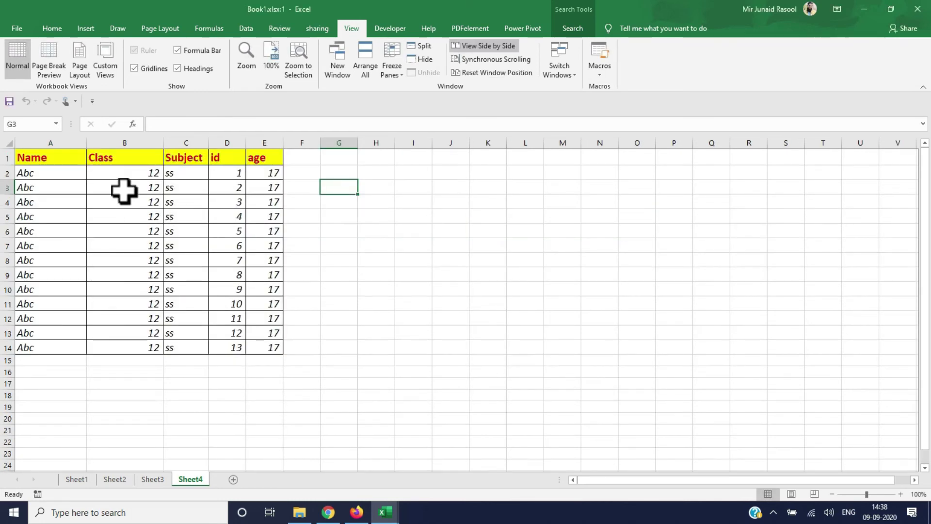
left_click(135, 392)
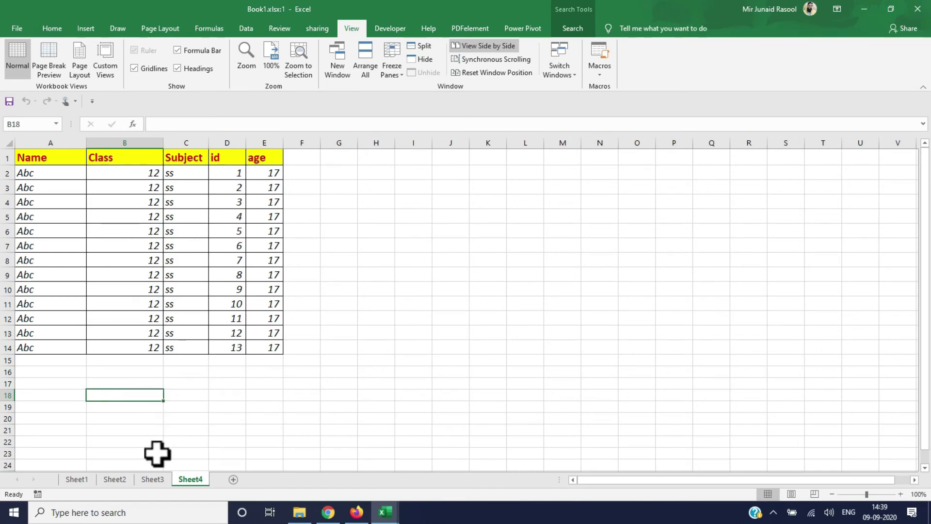
left_click(152, 479)
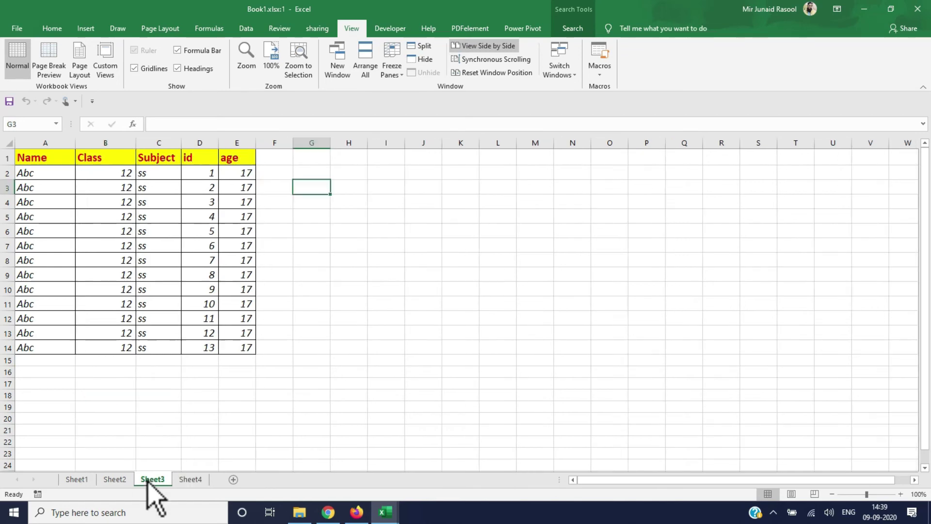
left_click(115, 479)
Step: On Sheet1, select the ID/Name table, start recording macro xyzpqr, then select A1:H19
left_click(87, 479)
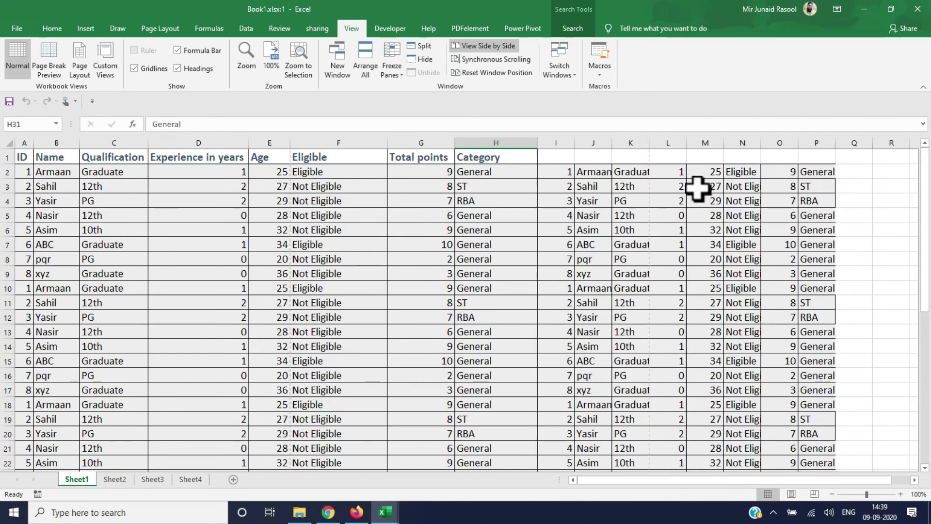
left_click_drag(18, 156, 500, 382)
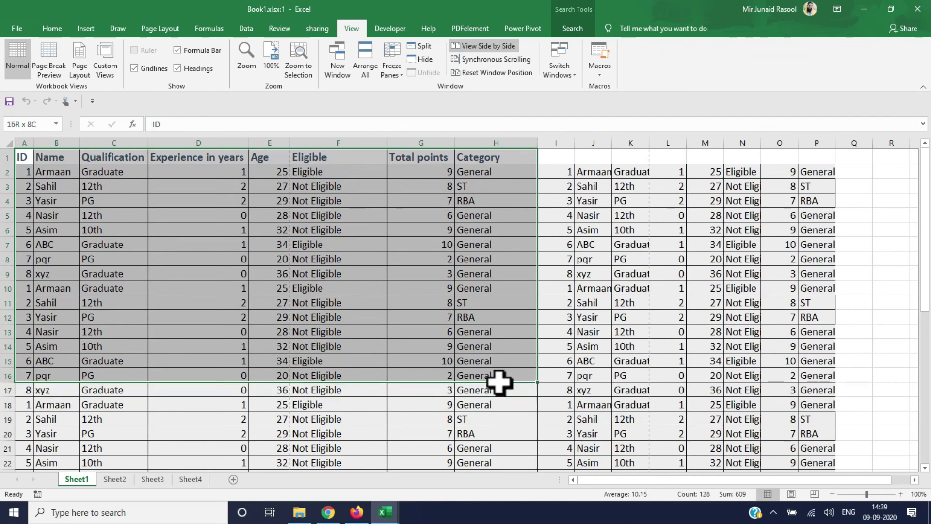
left_click(600, 68)
left_click(607, 102)
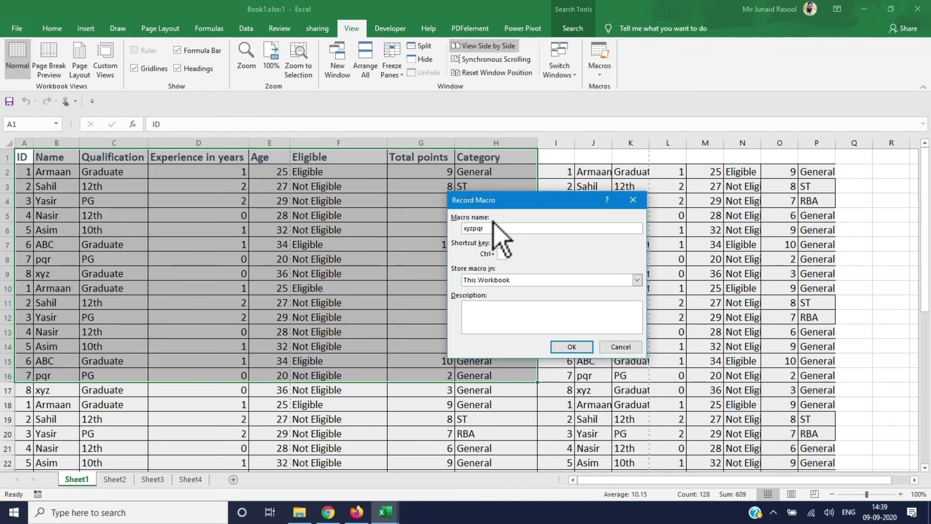
left_click(571, 349)
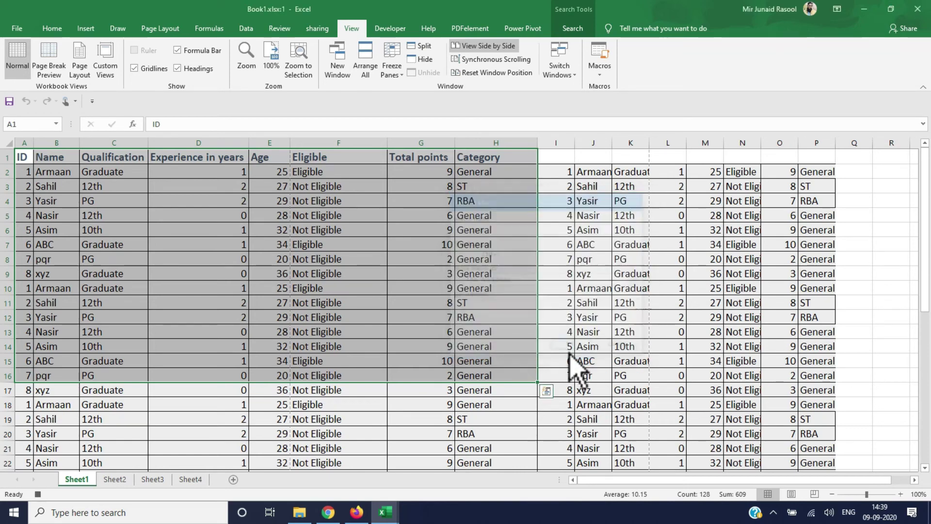
left_click(58, 180)
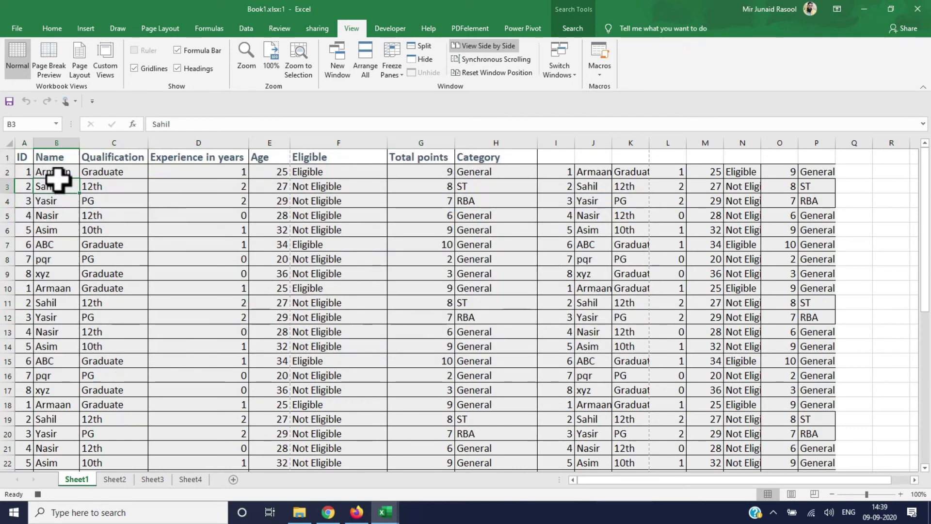
left_click_drag(26, 158, 505, 421)
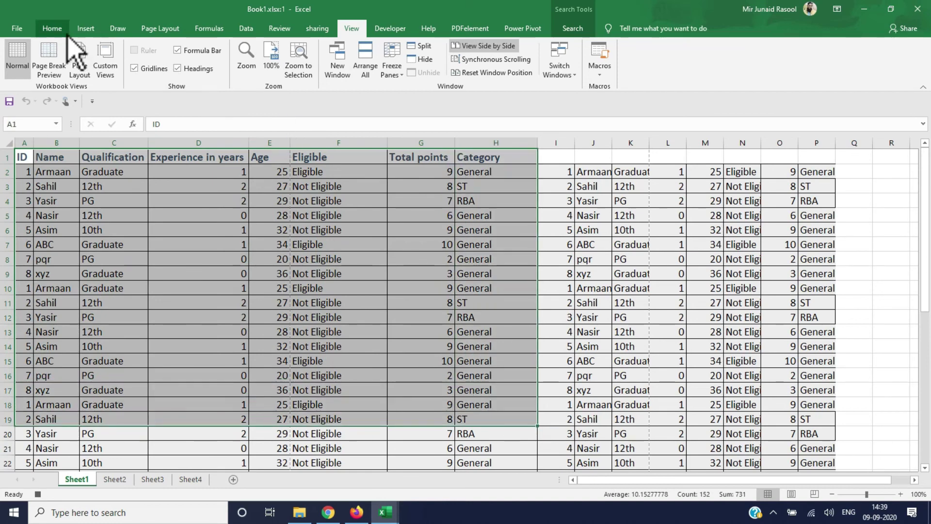
Step: Format the selected data as a table with a medium blue style and headers
left_click(52, 28)
left_click(529, 75)
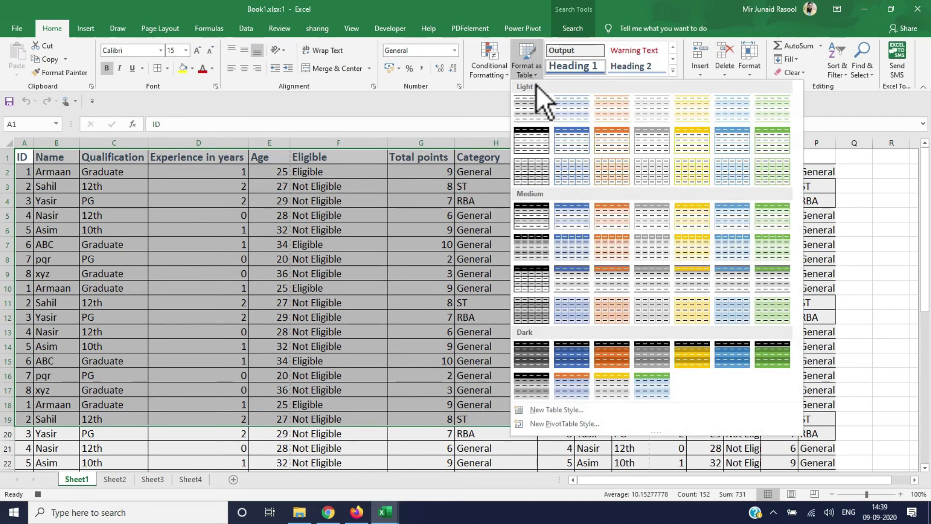
left_click(566, 251)
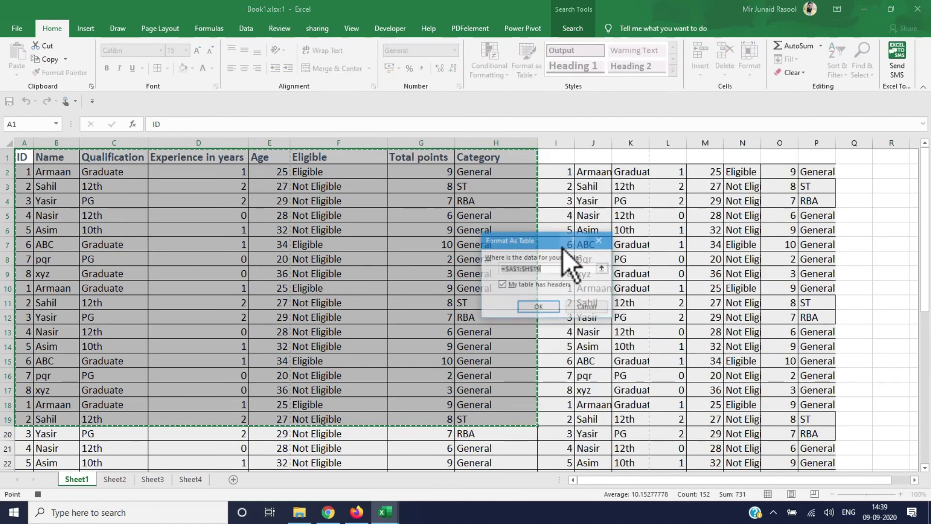
left_click(538, 306)
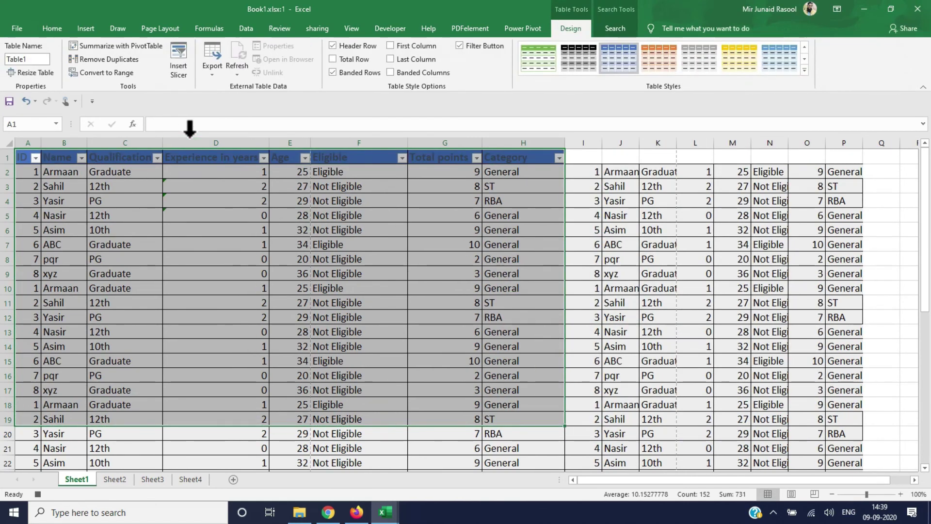
Step: Enlarge the table text to 18 point and make it italic
left_click(51, 28)
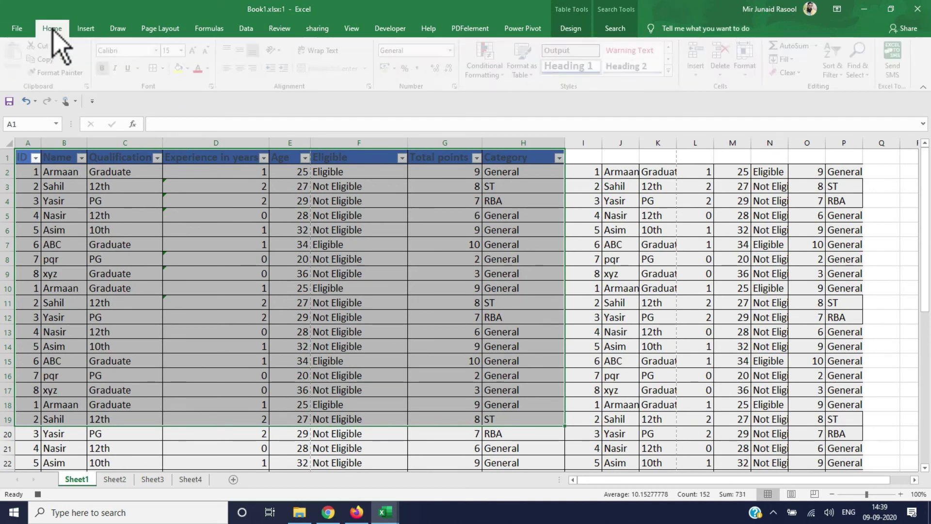
left_click(197, 50)
left_click(197, 50)
left_click(197, 50)
left_click(197, 50)
left_click(210, 50)
left_click(210, 50)
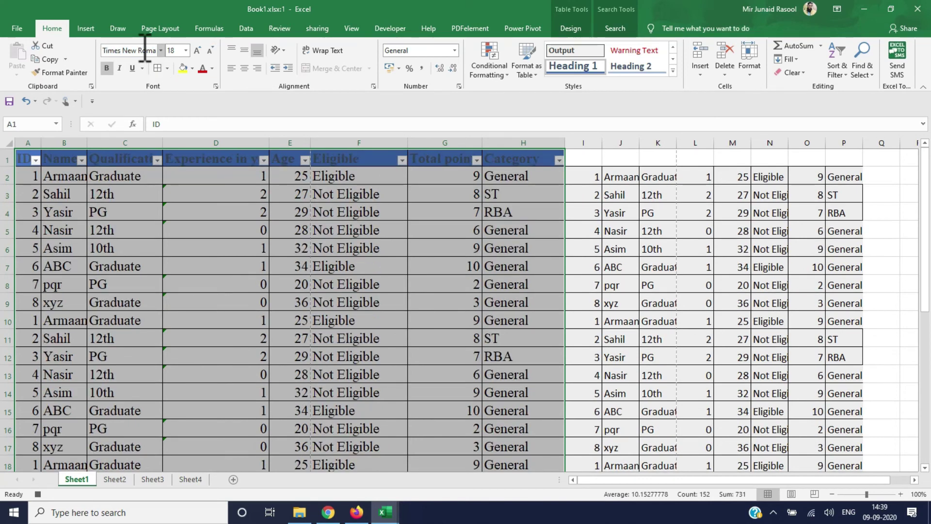
left_click(119, 67)
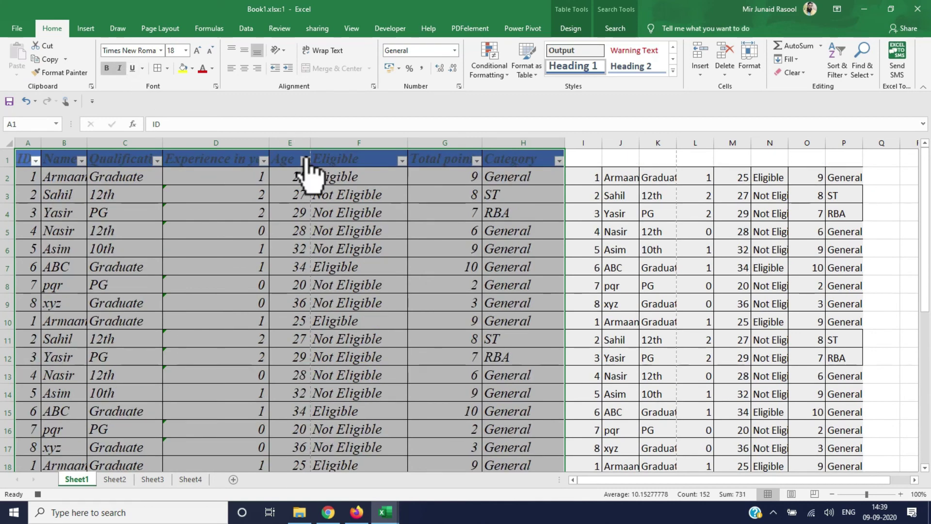
Step: Set the table font colour to blue instead of green, then deselect the table
left_click(212, 68)
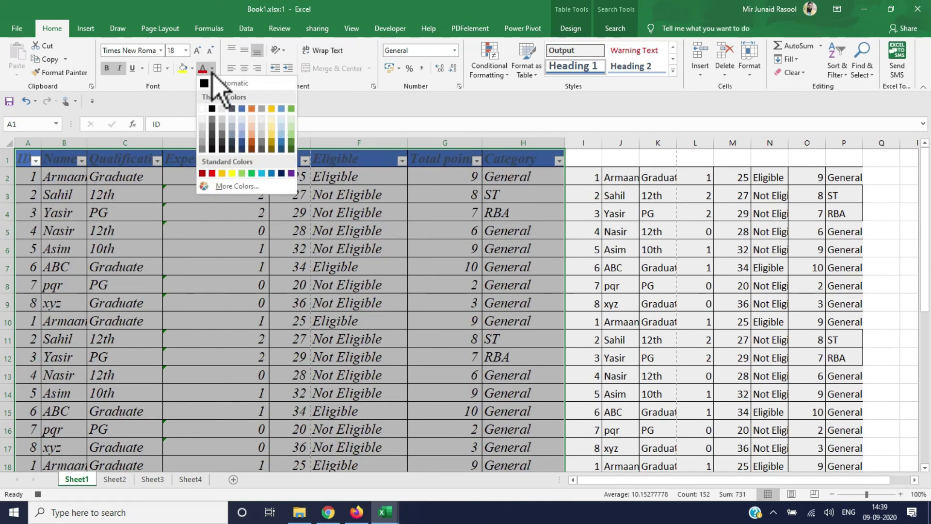
left_click(242, 174)
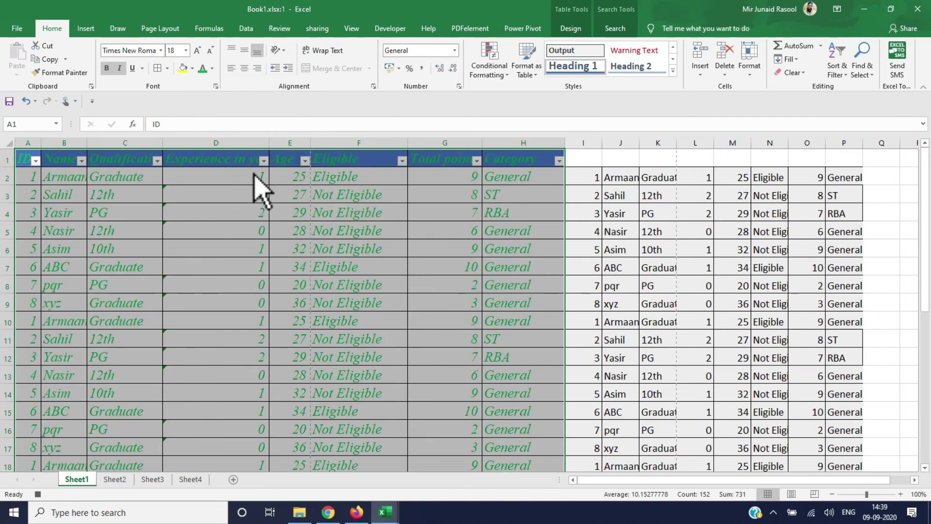
left_click(211, 68)
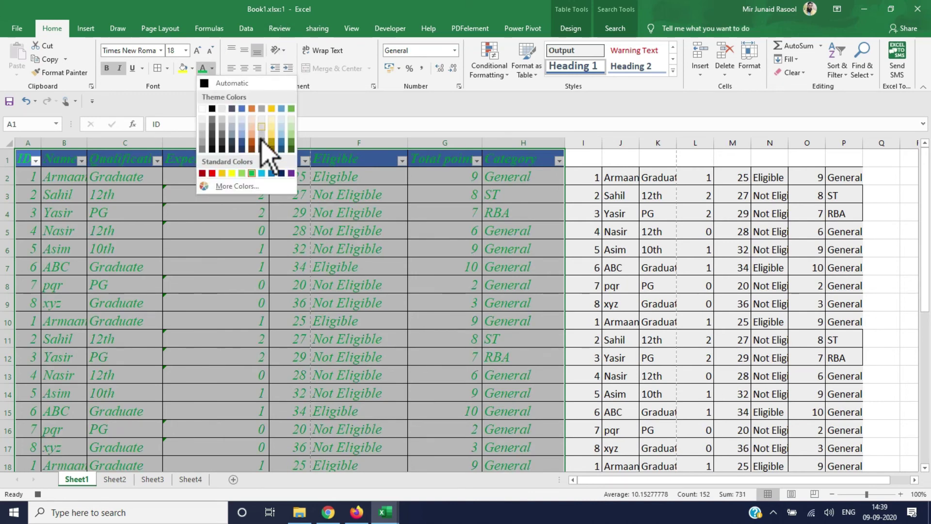
left_click(272, 174)
left_click(671, 255)
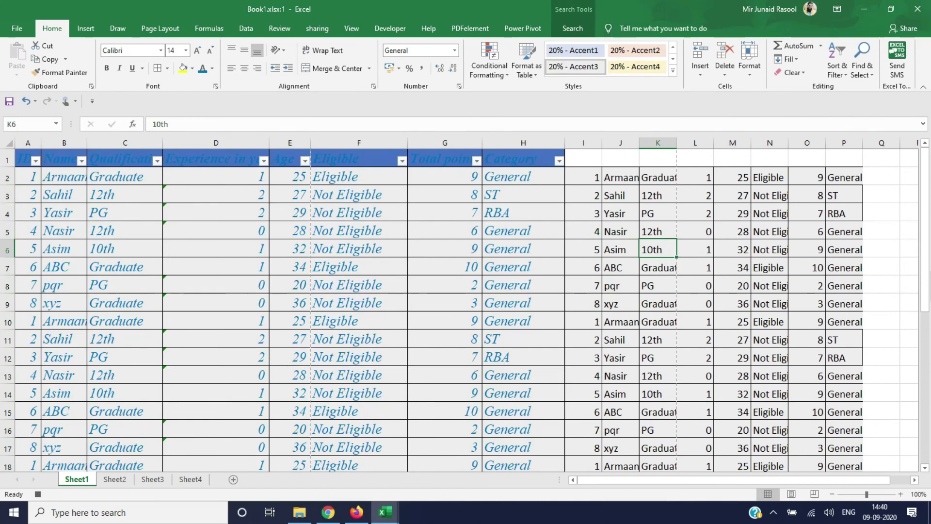
mouse_move(926, 286)
left_mouse_down()
mouse_move(923, 378)
mouse_move(924, 238)
left_mouse_up()
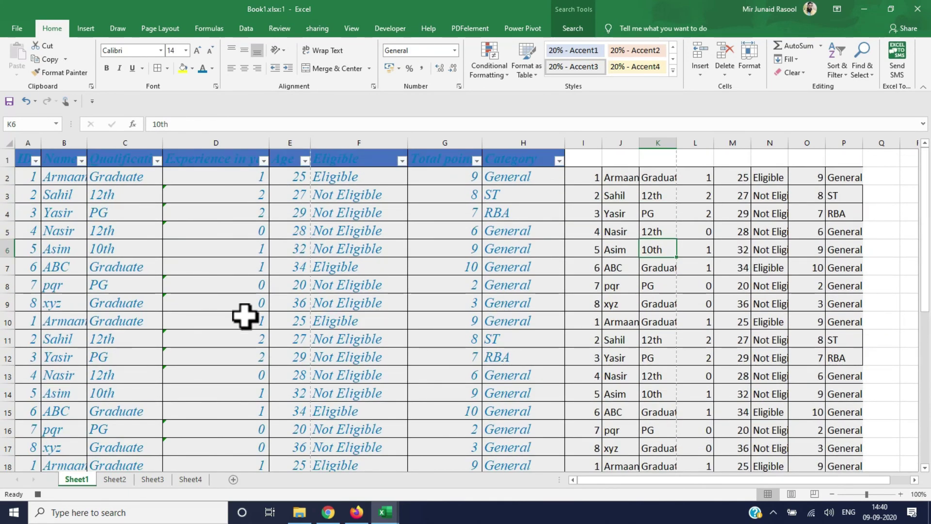
Step: Stop recording the xyzpqr macro
left_click(351, 28)
left_click(600, 60)
left_click(604, 102)
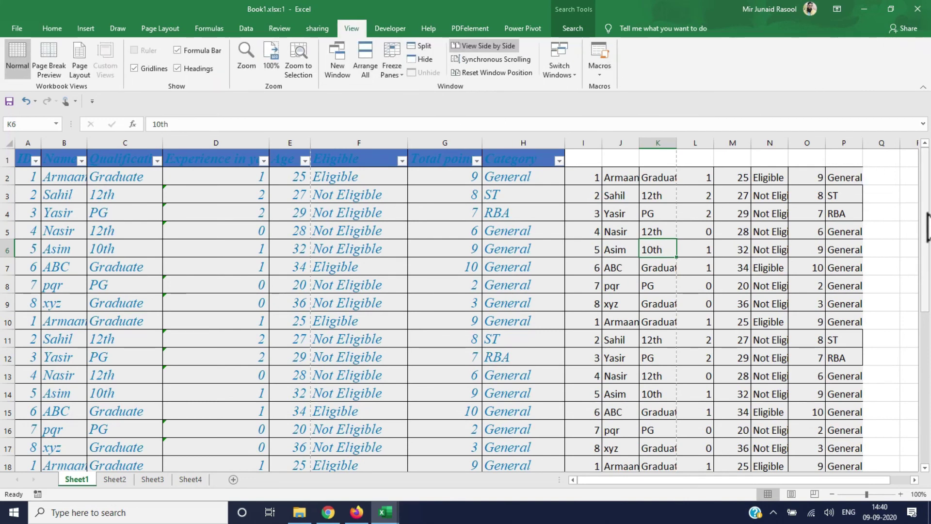
Step: Undo the left table's formatting and copy the A1:H19 student data
mouse_move(925, 228)
left_mouse_down()
mouse_move(920, 343)
mouse_move(925, 222)
left_mouse_up()
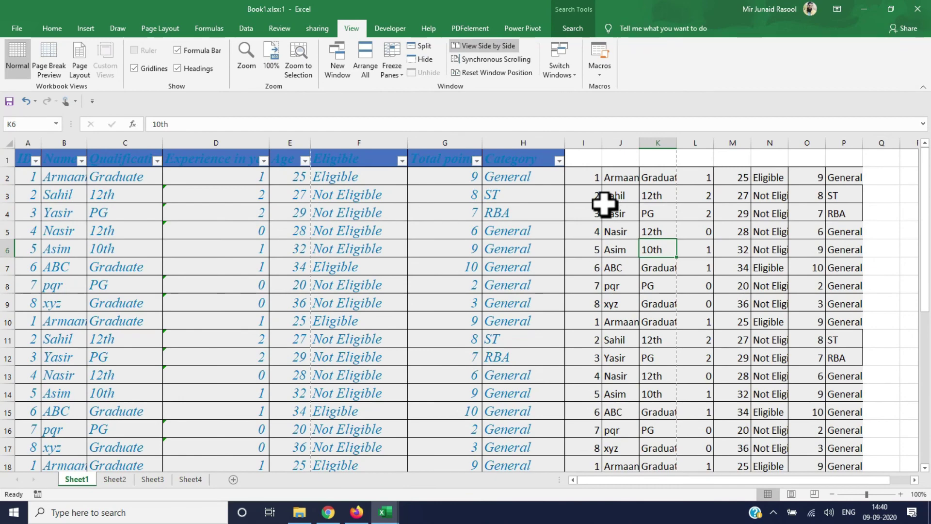
key("ctrl+z")
key("ctrl+z")
key("ctrl+z")
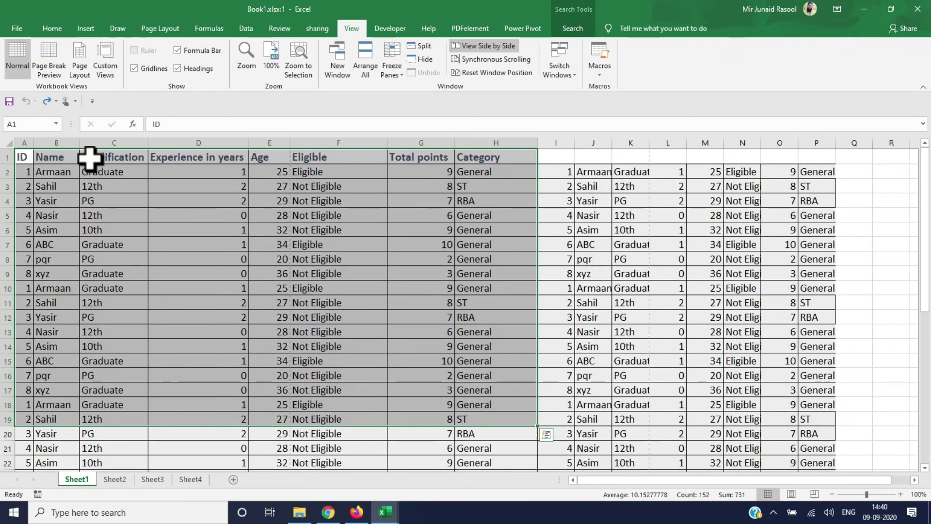
key("ctrl+c")
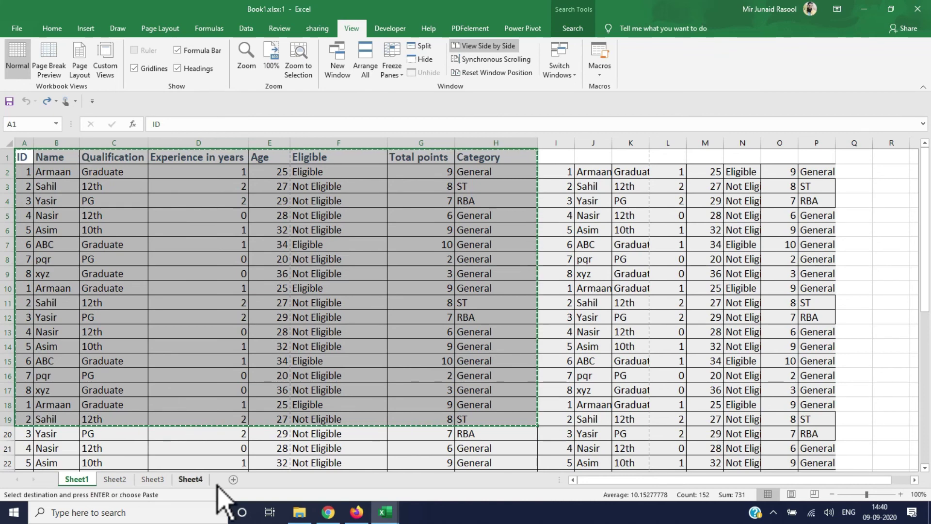
Step: Paste the student data into new Sheet5, auto-fit columns A–H, and select A1:H19
left_click(233, 478)
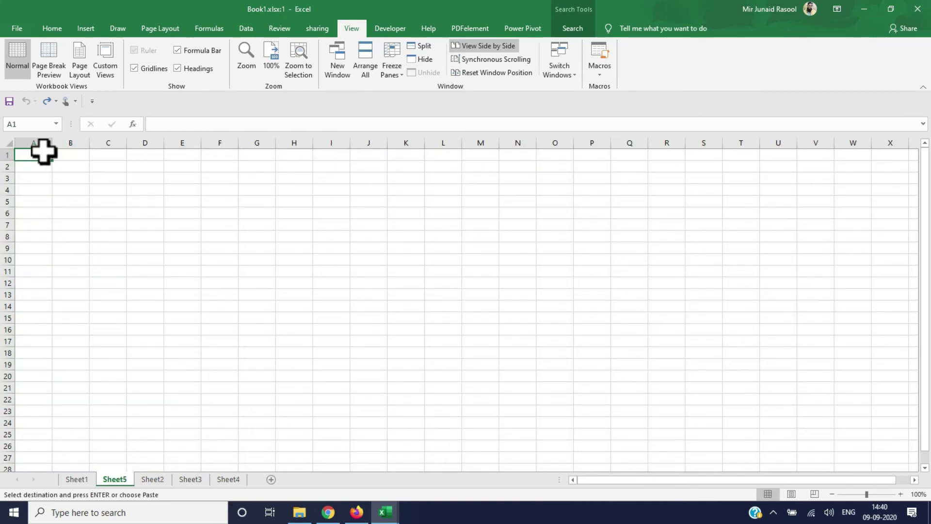
key("ctrl+v")
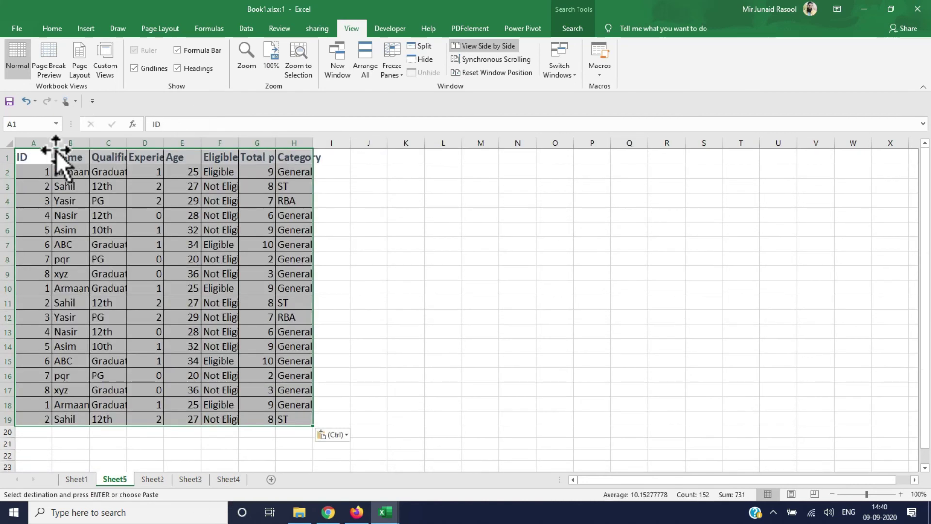
double_click(52, 143)
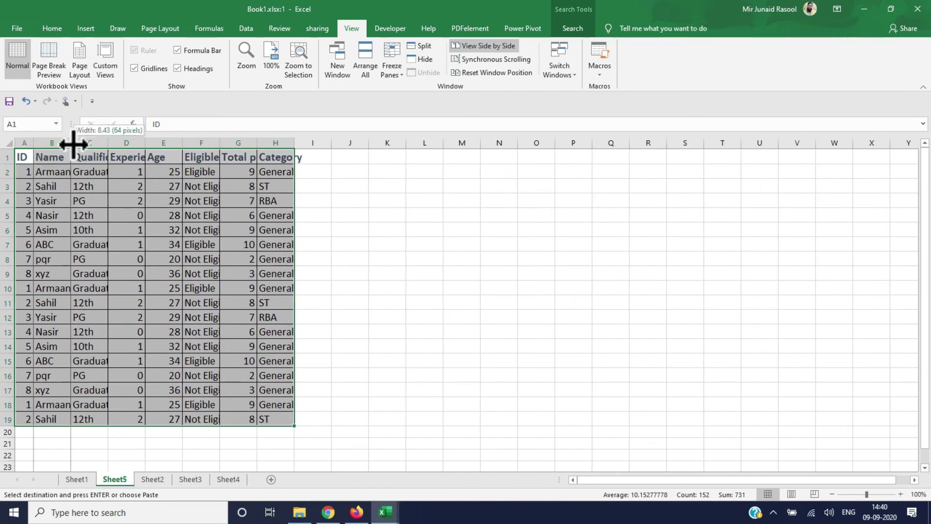
double_click(71, 143)
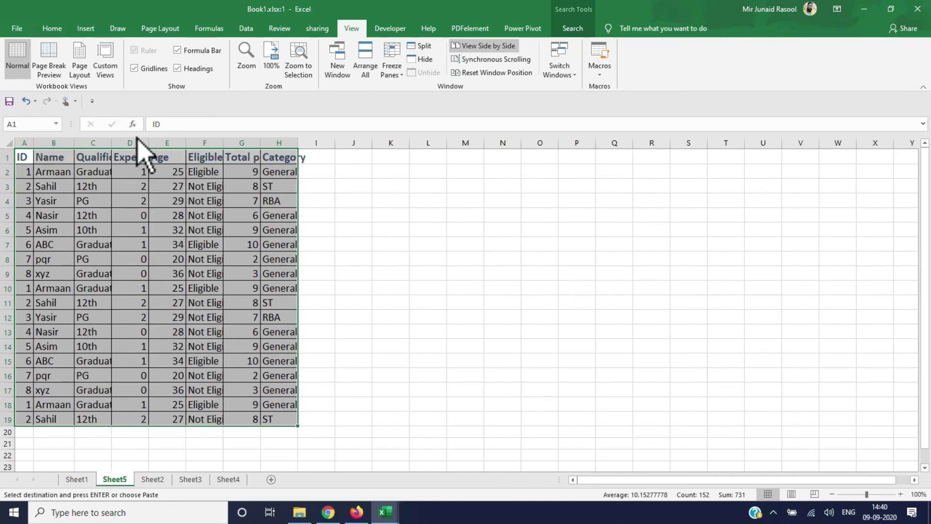
double_click(111, 144)
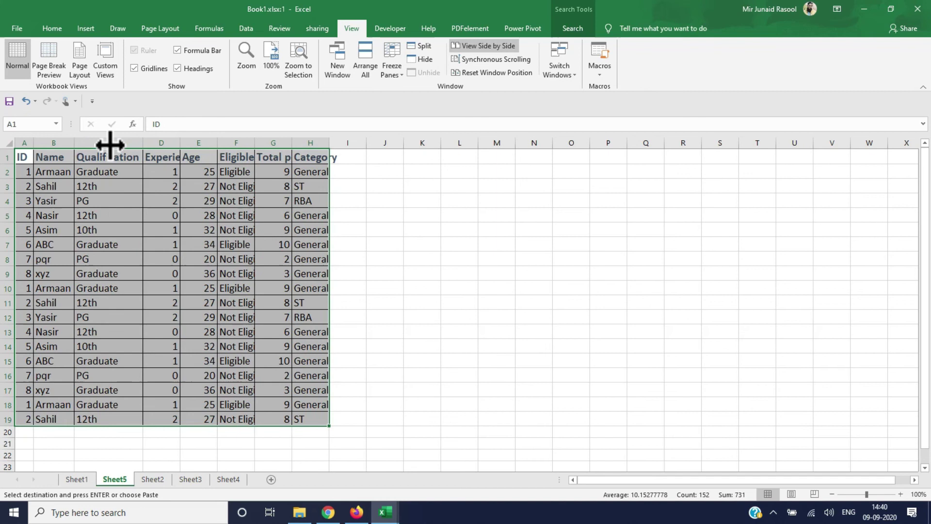
double_click(180, 143)
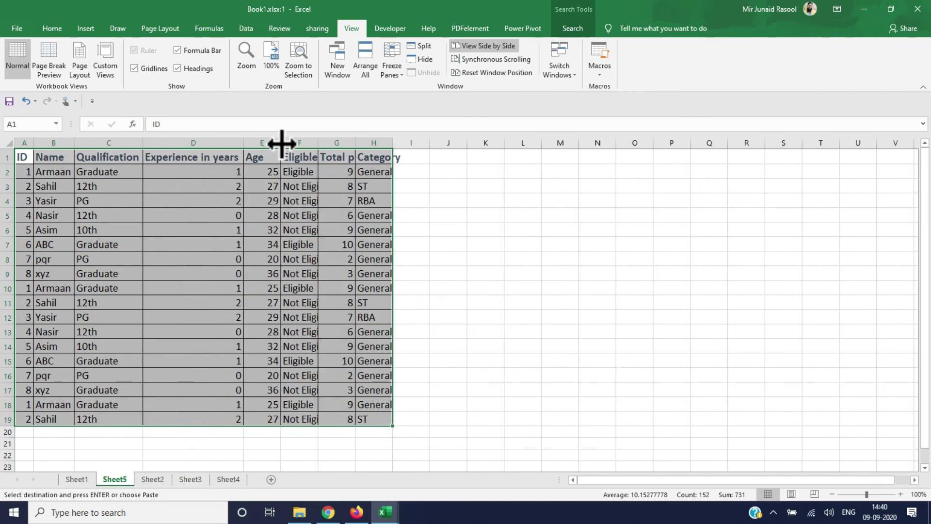
double_click(318, 142)
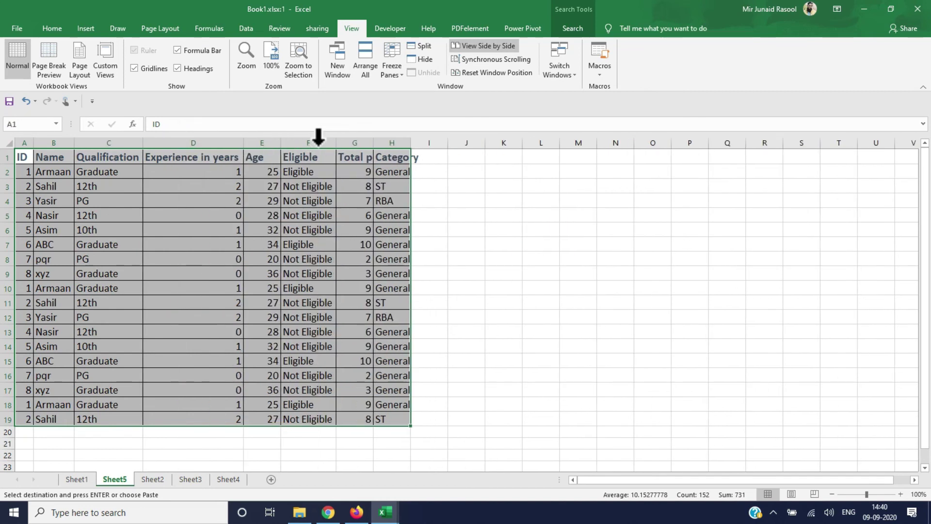
double_click(374, 143)
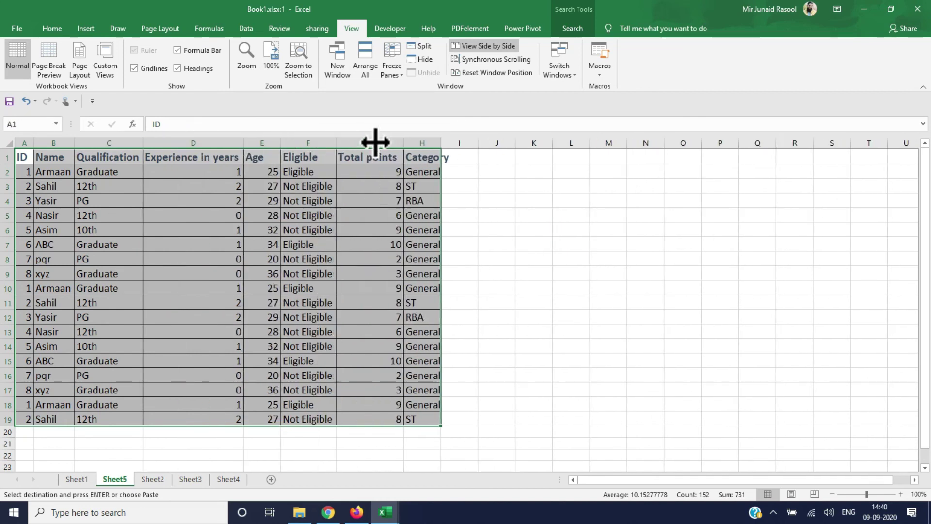
double_click(441, 143)
left_click(19, 154)
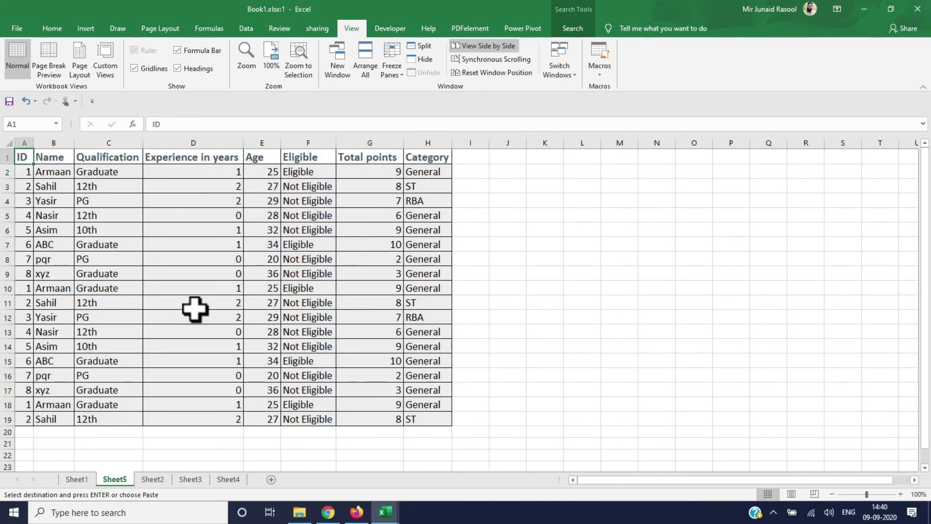
left_click_drag(196, 309, 427, 419)
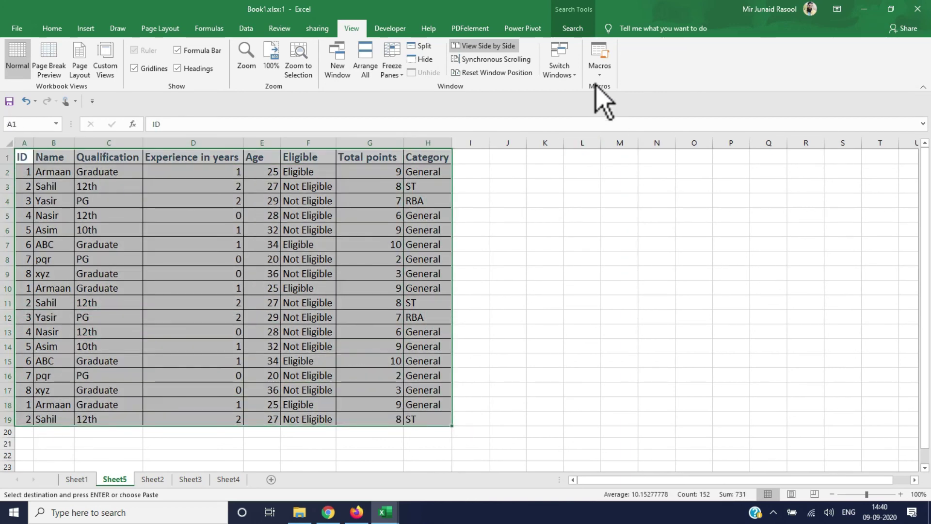
Step: Run macro xyzpqr from the macro list on Sheet5's selected data
left_click(602, 69)
left_click(616, 91)
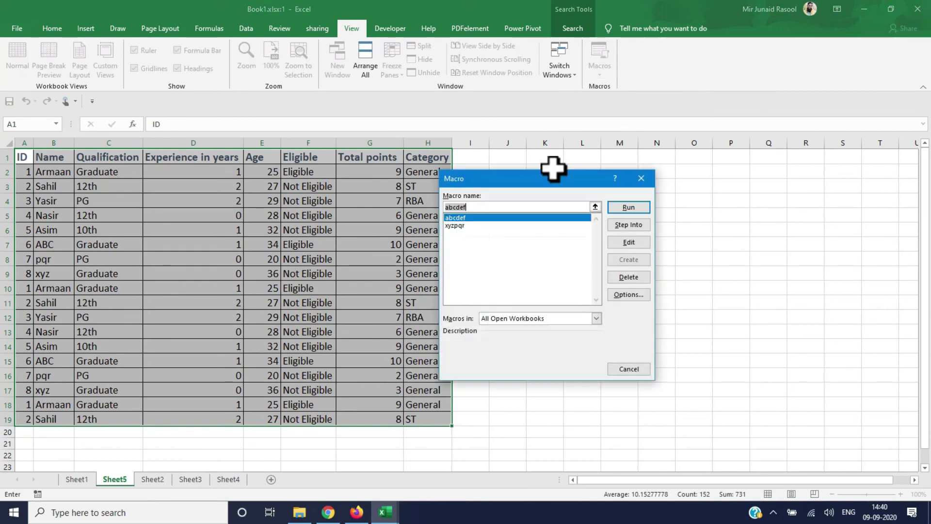
left_click(455, 226)
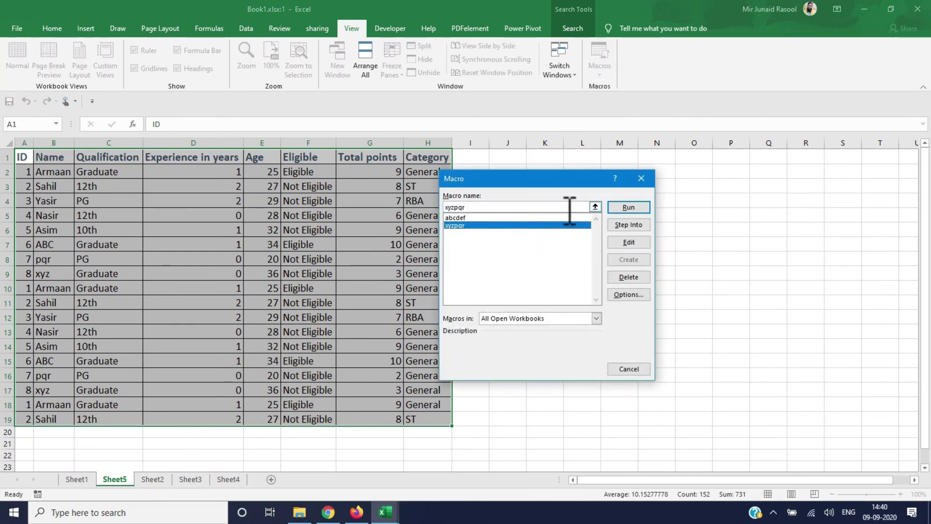
left_click(627, 209)
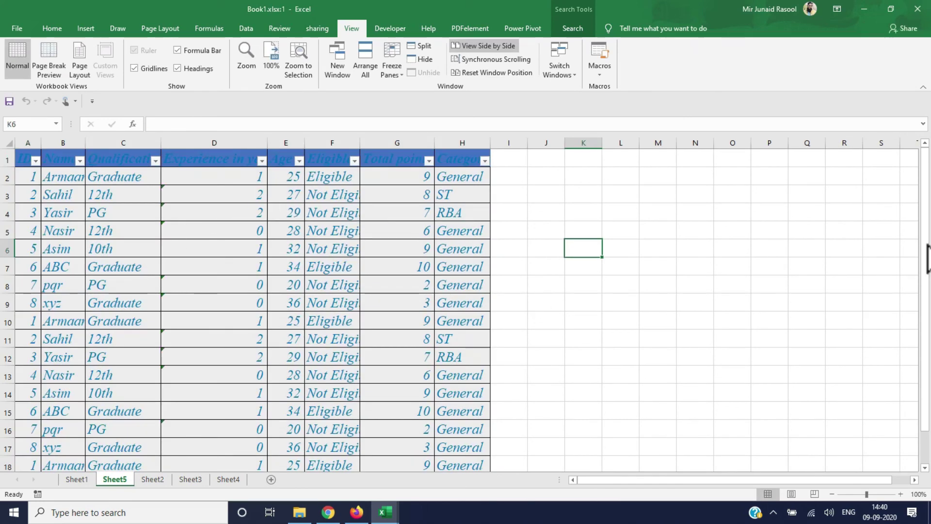
left_click_drag(925, 249, 925, 280)
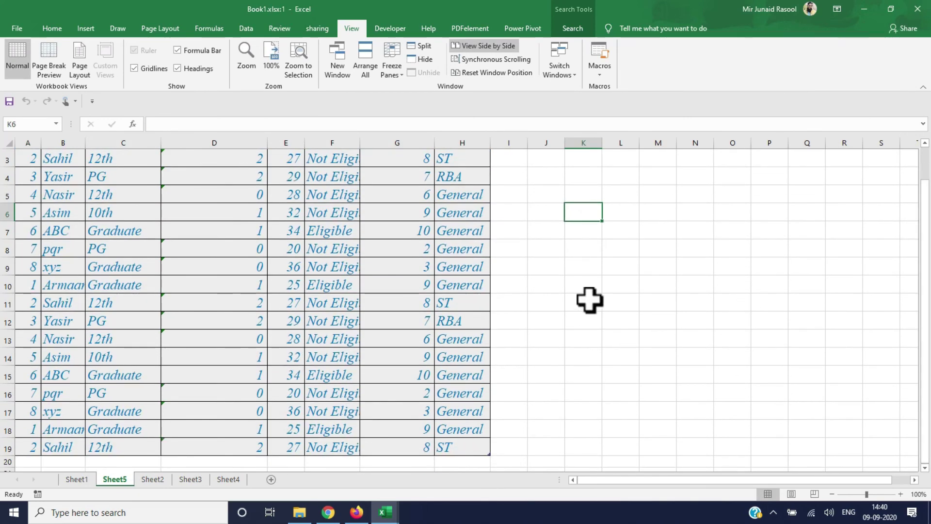
left_click_drag(925, 354, 925, 339)
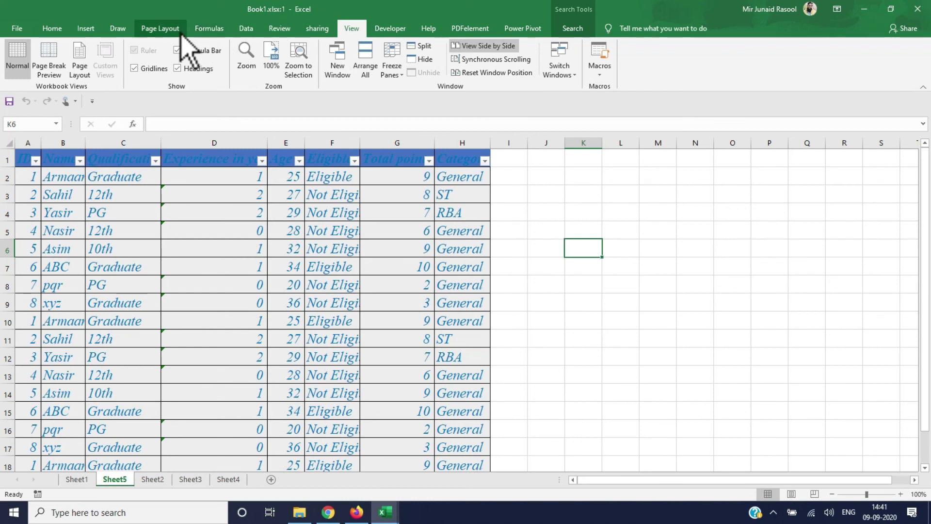
left_click(52, 28)
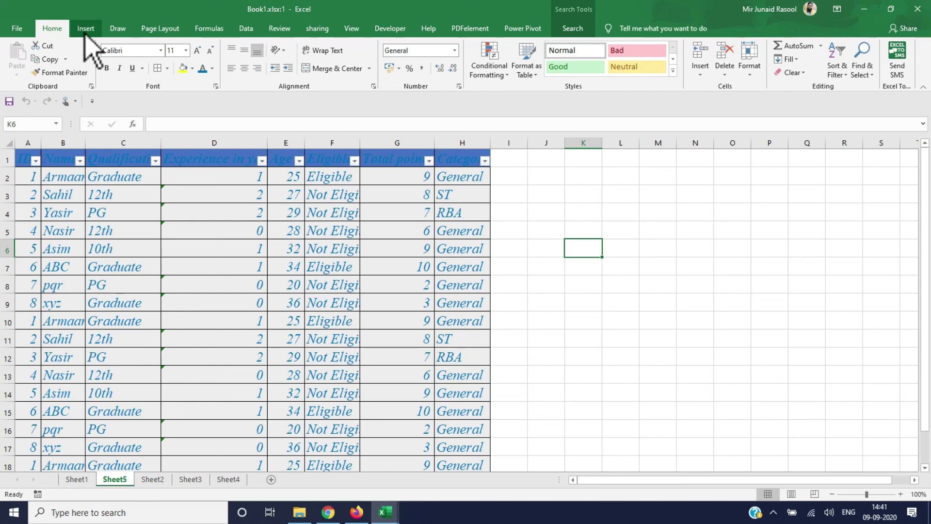
left_click(85, 33)
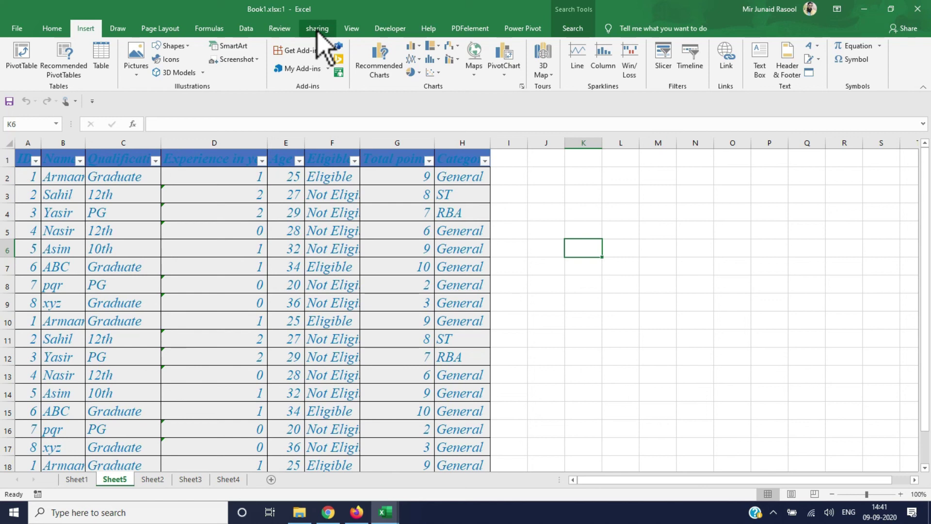
left_click(351, 30)
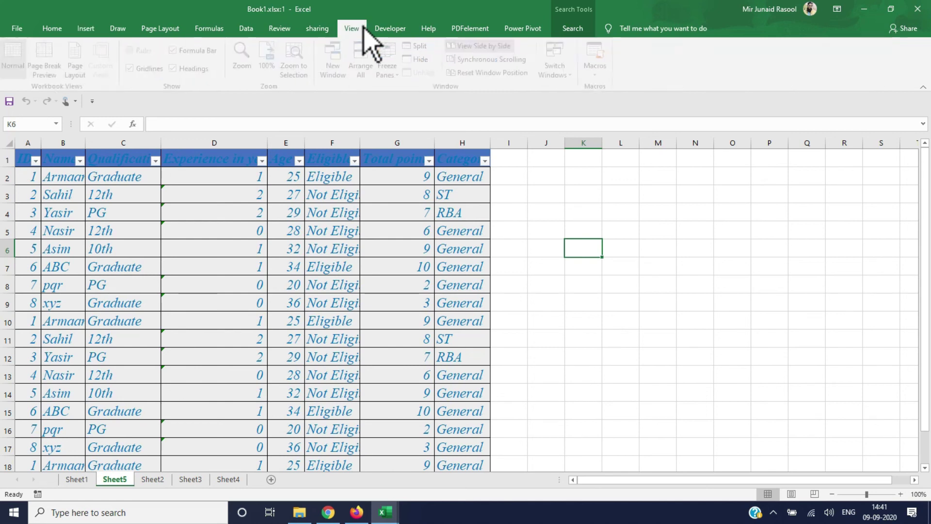